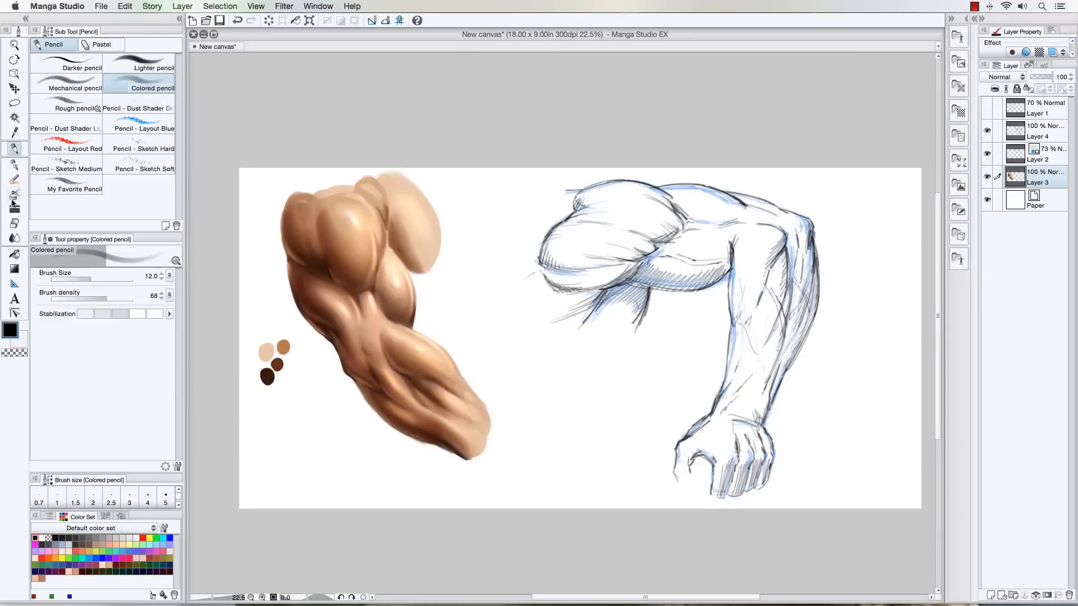
Step: Switch to the Brush tool and toggle the visibility of Layer 4 to compare the two sketch stages
click(14, 180)
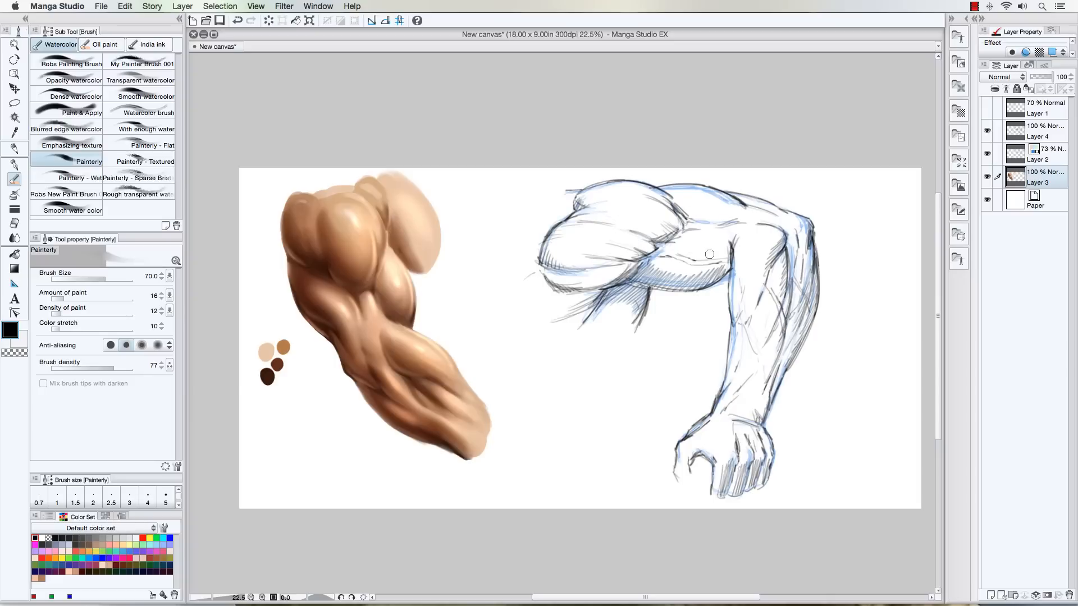
click(987, 129)
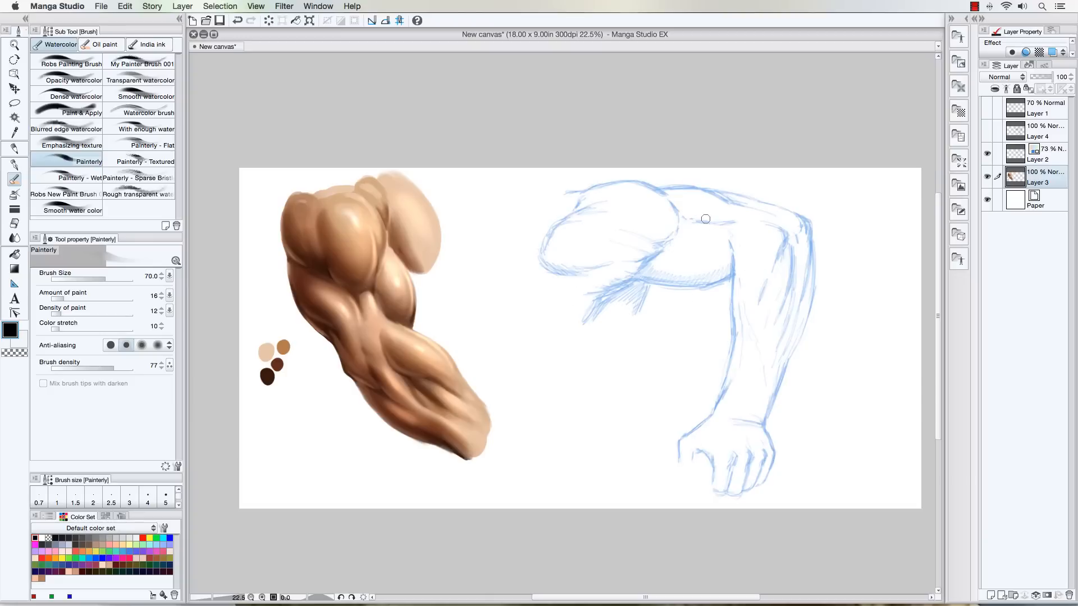
click(986, 131)
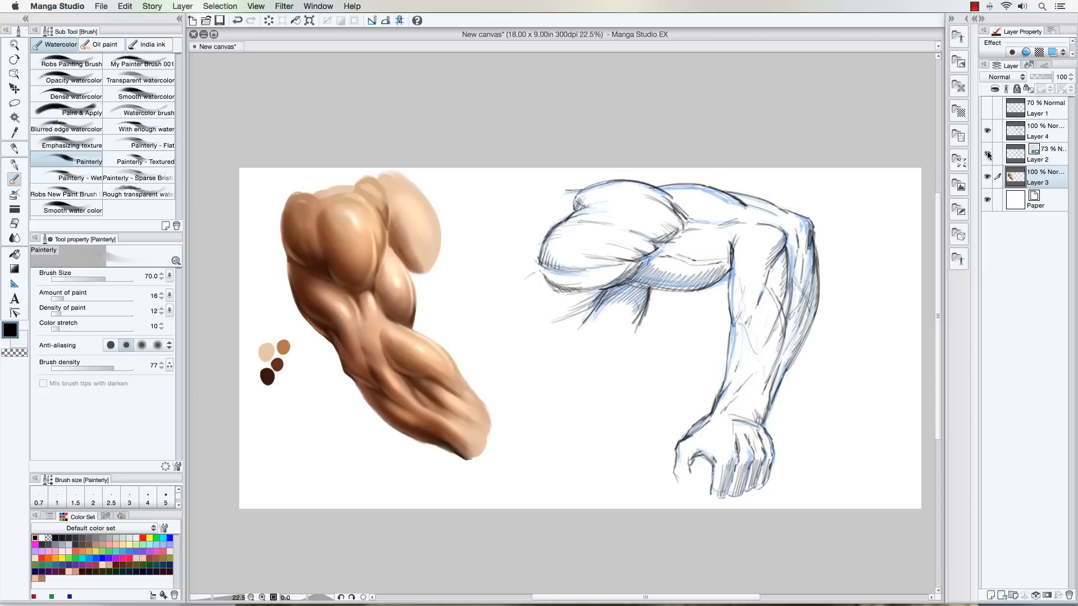
Step: Turn on the blue layer color for Layer 4 and hide the rough sketch on Layer 2
click(1033, 135)
click(1051, 53)
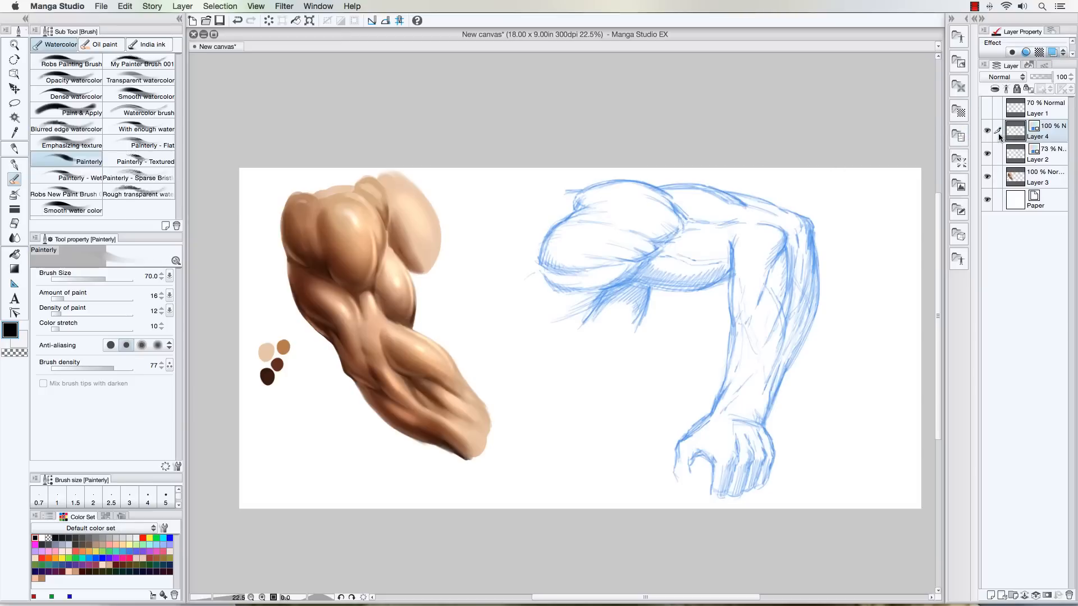
click(987, 153)
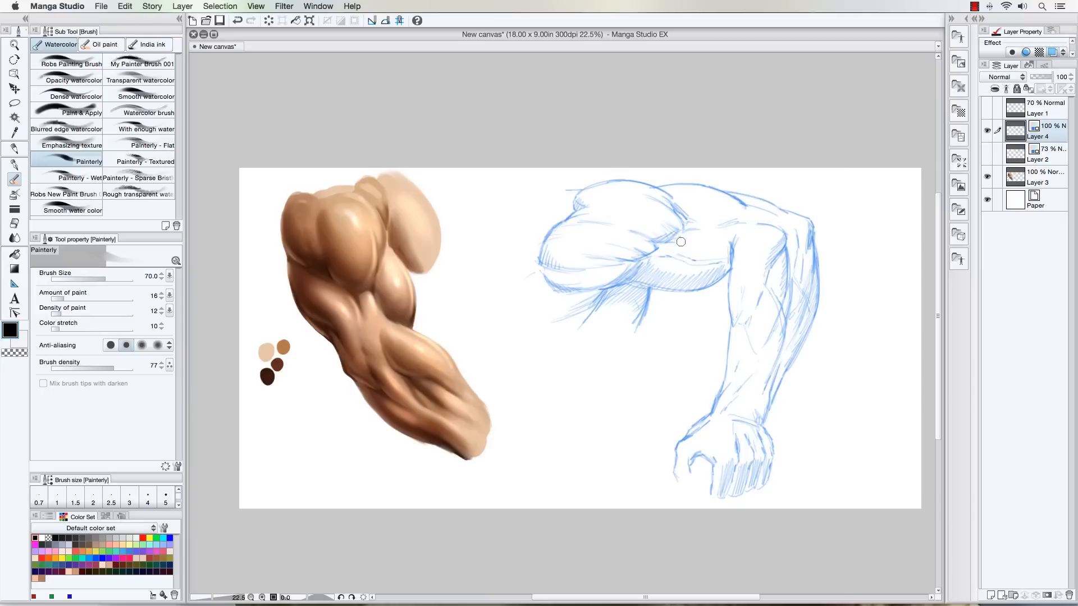
drag(453, 385, 430, 380)
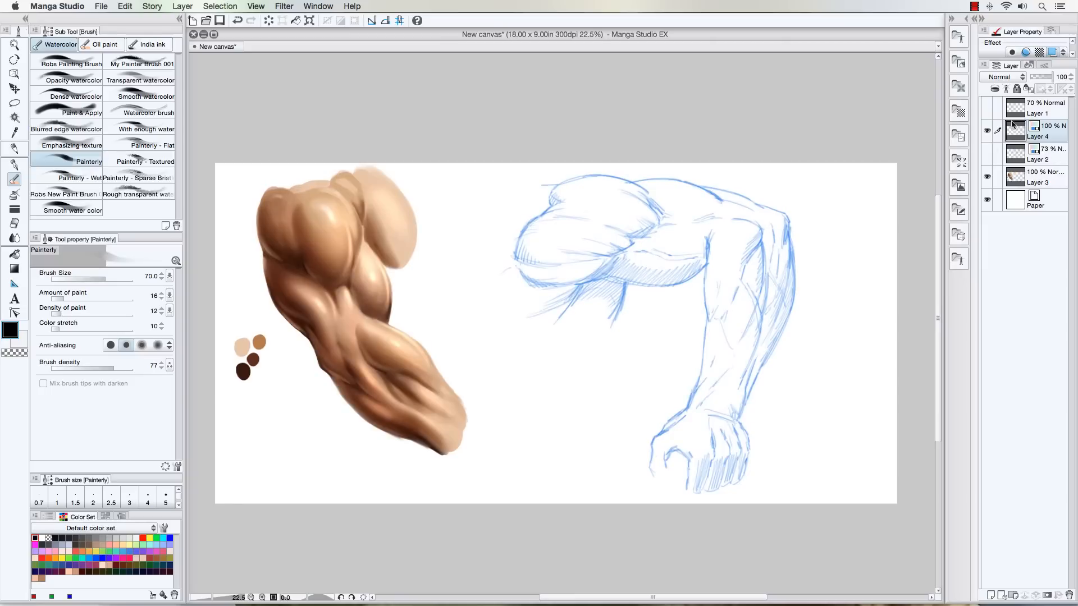
Step: Add a new raster layer and place it directly beneath the Layer 4 sketch
click(990, 595)
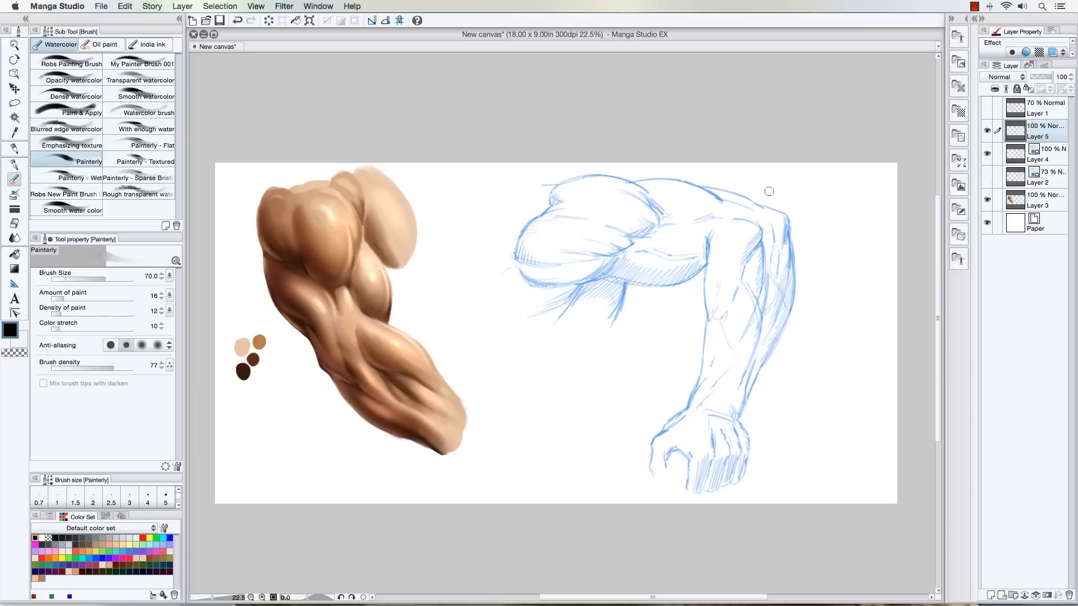
drag(1048, 151, 1048, 121)
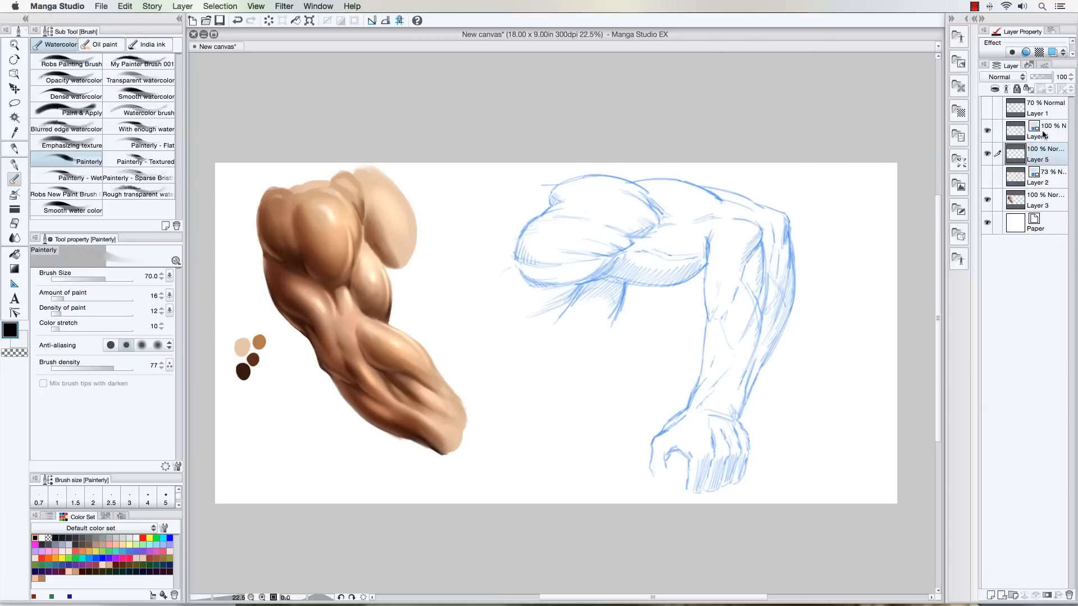
Step: Turn off the layer color on Layer 4 and lower its opacity to 53%
click(1053, 54)
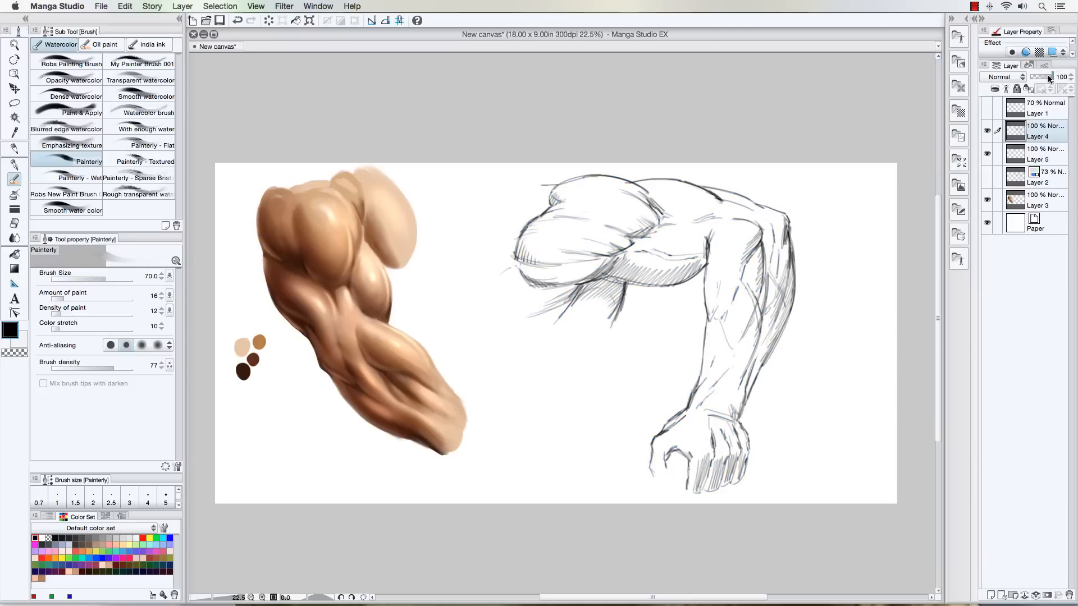
click(1047, 78)
drag(1045, 78, 1043, 79)
Step: On Layer 5, fill the forearm with the lightest skin swatch from the canvas, using the Smooth watercolor brush
click(1042, 156)
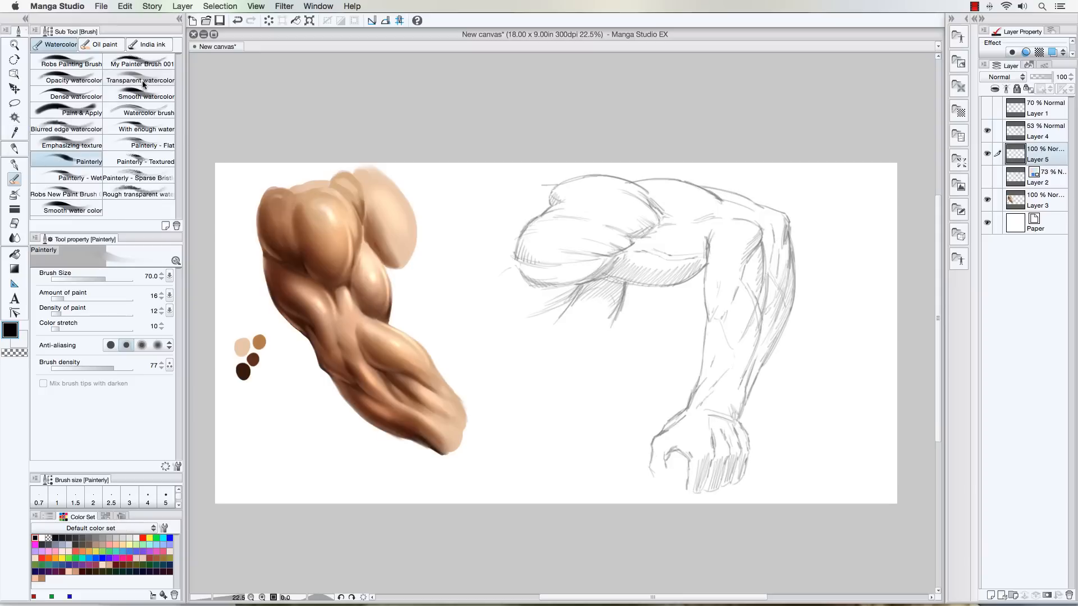
click(146, 95)
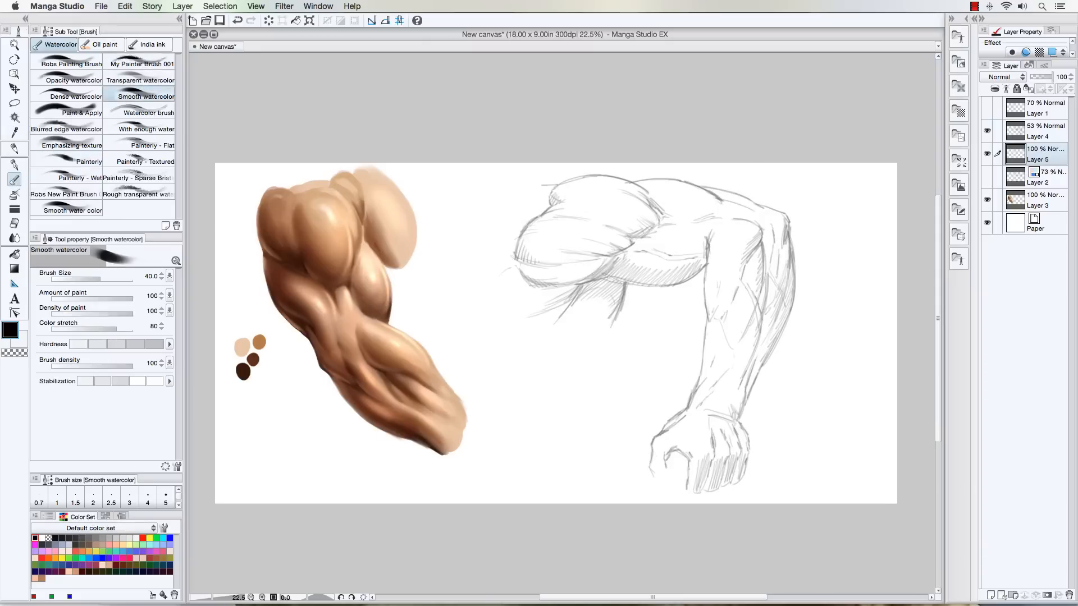
alt+click(243, 345)
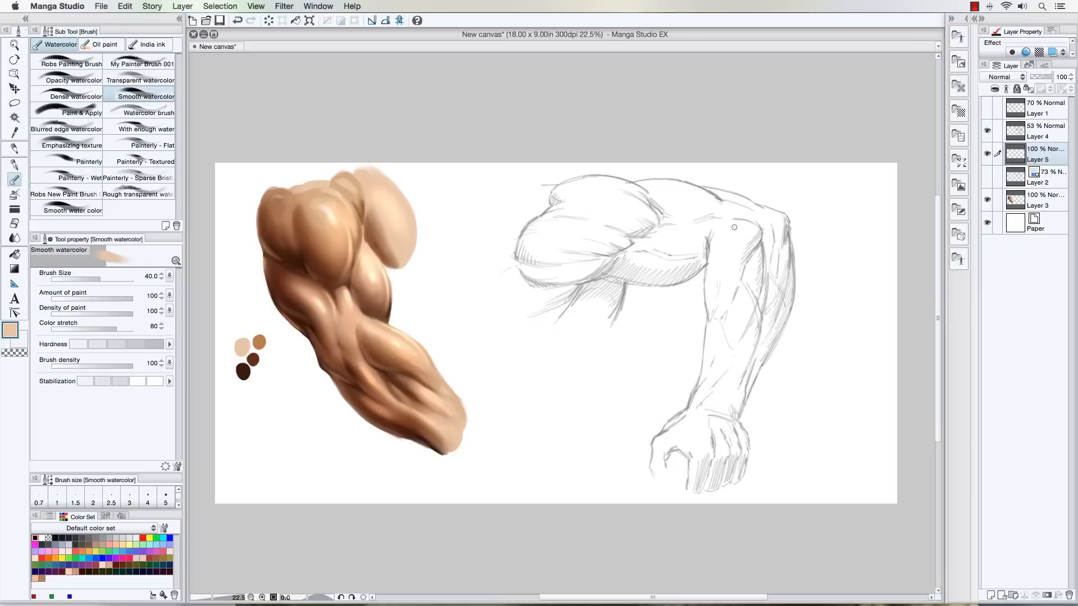
mouse_move(730, 244)
mouse_down()
mouse_move(721, 291)
mouse_move(728, 245)
mouse_move(741, 304)
mouse_move(761, 237)
mouse_move(776, 271)
mouse_move(786, 227)
mouse_move(786, 305)
mouse_move(790, 293)
mouse_move(782, 289)
mouse_move(772, 314)
mouse_move(774, 261)
mouse_move(751, 374)
mouse_move(740, 284)
mouse_move(720, 295)
mouse_move(714, 252)
mouse_move(712, 303)
mouse_move(711, 249)
mouse_move(705, 373)
mouse_move(712, 318)
mouse_move(727, 317)
mouse_move(720, 369)
mouse_move(707, 392)
mouse_move(705, 371)
mouse_move(697, 392)
mouse_move(703, 409)
mouse_move(724, 389)
mouse_move(736, 396)
mouse_move(755, 368)
mouse_up()
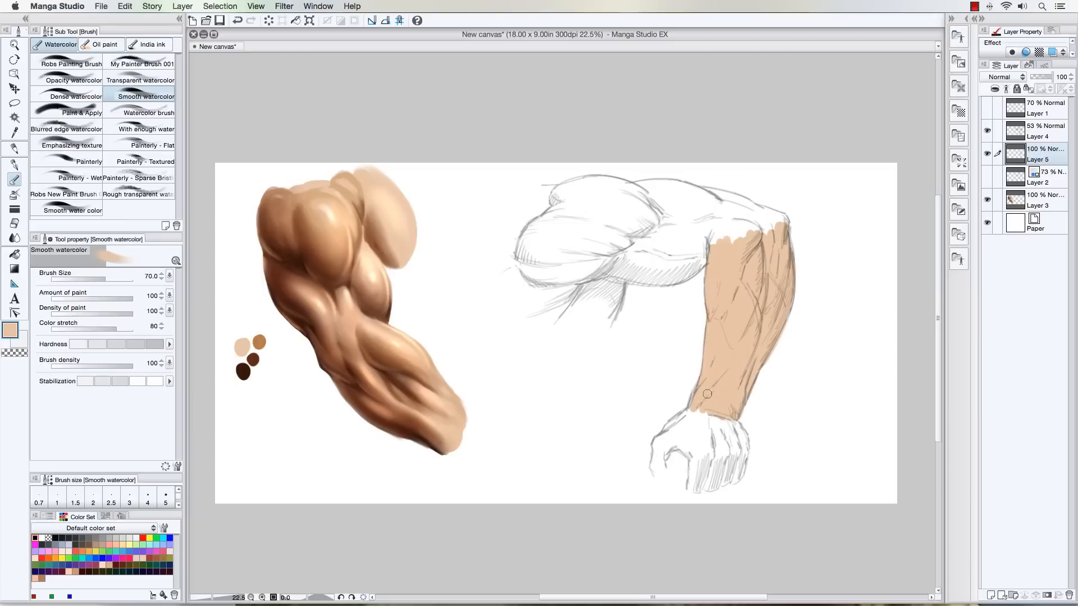
Step: Fill the hand and fingers with the light skin tone, reducing the brush size to 60 for the finger edges
mouse_move(707, 395)
mouse_down()
mouse_move(671, 426)
mouse_move(692, 414)
mouse_move(686, 434)
mouse_move(736, 432)
mouse_move(745, 454)
mouse_move(733, 466)
mouse_move(711, 395)
mouse_up()
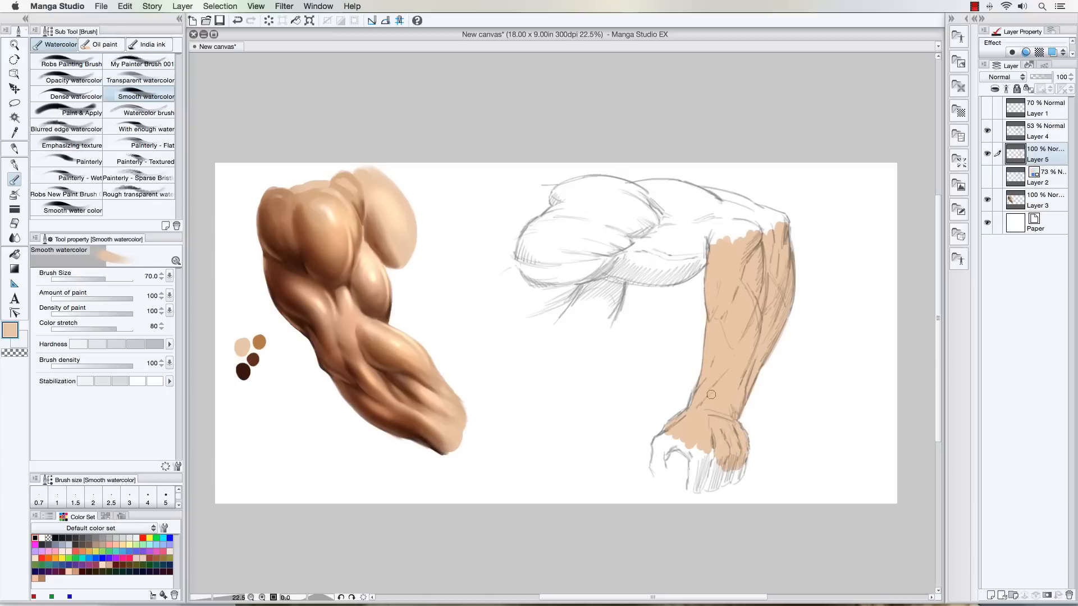
key(bracketleft)
mouse_move(676, 444)
mouse_down()
mouse_move(664, 426)
mouse_move(656, 458)
mouse_move(682, 449)
mouse_move(678, 438)
mouse_move(701, 481)
mouse_move(720, 446)
mouse_move(725, 480)
mouse_move(740, 462)
mouse_move(727, 482)
mouse_move(702, 487)
mouse_move(692, 482)
mouse_move(694, 458)
mouse_move(656, 460)
mouse_move(654, 472)
mouse_move(667, 448)
mouse_up()
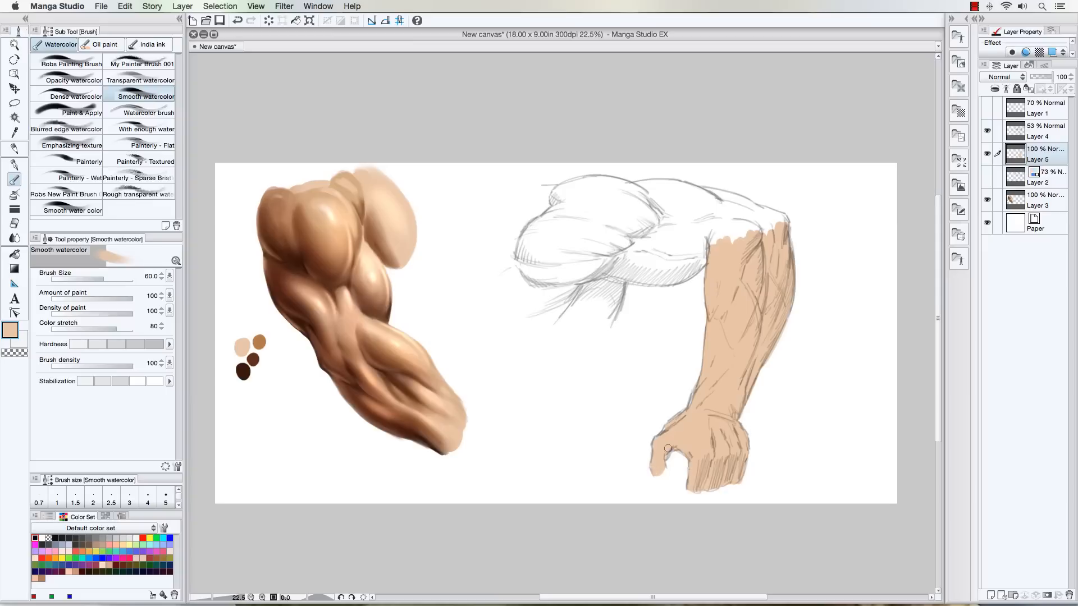
Step: Fill the lower part of the upper arm with the light skin tone at brush size 70, continuing toward the armpit
key(bracketright)
mouse_move(710, 234)
mouse_down()
mouse_move(739, 218)
mouse_move(688, 252)
mouse_move(704, 253)
mouse_move(689, 272)
mouse_move(630, 273)
mouse_move(667, 281)
mouse_move(604, 271)
mouse_move(632, 276)
mouse_move(613, 270)
mouse_move(669, 251)
mouse_move(601, 261)
mouse_move(666, 226)
mouse_move(642, 249)
mouse_move(718, 229)
mouse_move(680, 258)
mouse_up()
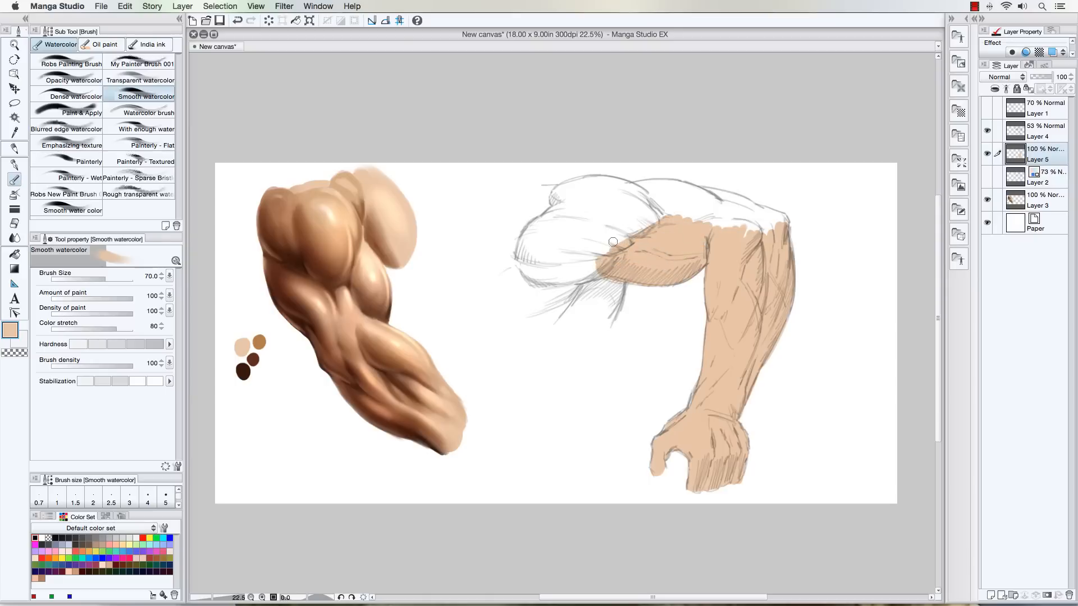
mouse_move(613, 242)
mouse_down()
mouse_move(586, 292)
mouse_move(613, 274)
mouse_move(609, 321)
mouse_up()
Step: Fill the shoulder, upper arm and side of the torso with the light skin tone, enlarging the brush to 120
key(bracketright)
mouse_move(529, 239)
mouse_down()
mouse_move(569, 210)
mouse_move(524, 258)
mouse_move(563, 189)
mouse_move(557, 198)
mouse_move(584, 194)
mouse_move(578, 204)
mouse_move(613, 188)
mouse_move(584, 182)
mouse_move(685, 188)
mouse_move(666, 185)
mouse_move(710, 203)
mouse_move(686, 180)
mouse_move(708, 199)
mouse_move(724, 199)
mouse_move(699, 195)
mouse_move(782, 220)
mouse_up()
key(bracketright)
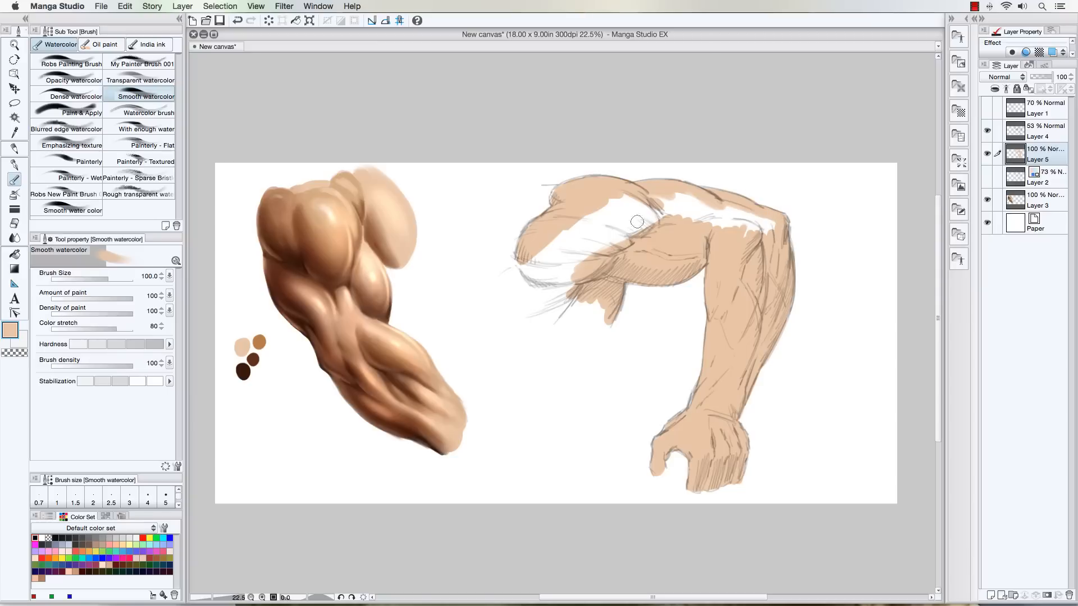
mouse_move(638, 222)
mouse_down()
mouse_move(598, 251)
mouse_move(613, 234)
mouse_move(593, 218)
mouse_move(599, 205)
mouse_move(556, 273)
mouse_move(571, 270)
mouse_move(585, 242)
mouse_move(570, 237)
mouse_move(526, 273)
mouse_move(540, 231)
mouse_move(523, 313)
mouse_move(575, 280)
mouse_move(563, 321)
mouse_move(572, 326)
mouse_move(607, 306)
mouse_up()
key(bracketright)
mouse_move(670, 220)
mouse_down()
mouse_move(696, 201)
mouse_move(675, 199)
mouse_move(730, 228)
mouse_move(753, 226)
mouse_up()
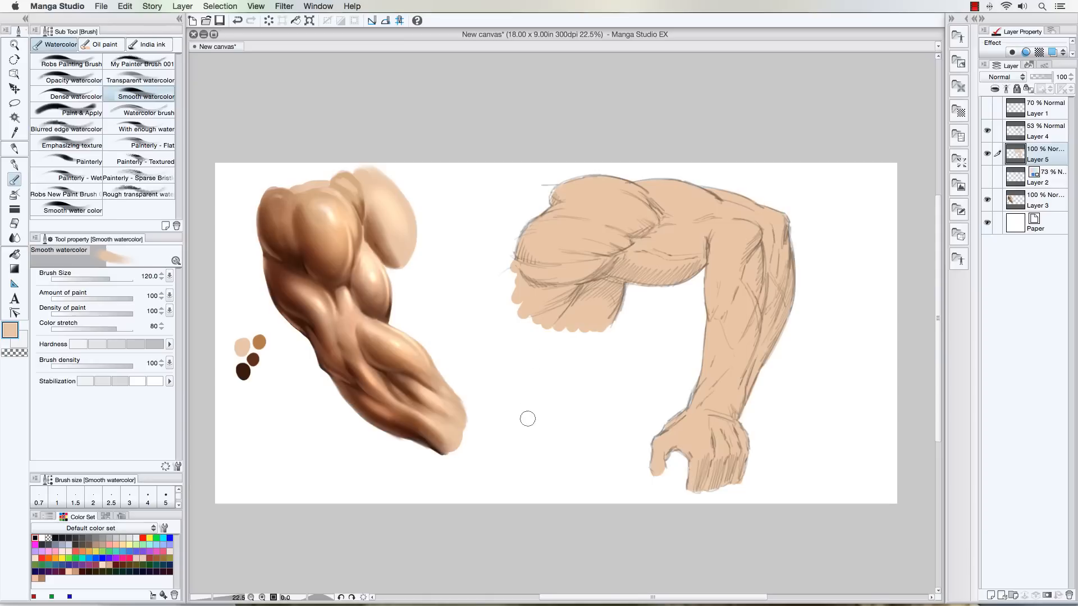
Step: Try a soft patch of skin tone on the blank canvas below the torso and undo it
mouse_move(564, 465)
mouse_down()
mouse_move(530, 407)
mouse_move(570, 459)
mouse_move(530, 403)
mouse_move(571, 456)
mouse_move(540, 395)
mouse_move(575, 439)
mouse_move(548, 389)
mouse_move(583, 426)
mouse_move(543, 390)
mouse_move(564, 432)
mouse_move(541, 414)
mouse_move(571, 461)
mouse_move(529, 398)
mouse_up()
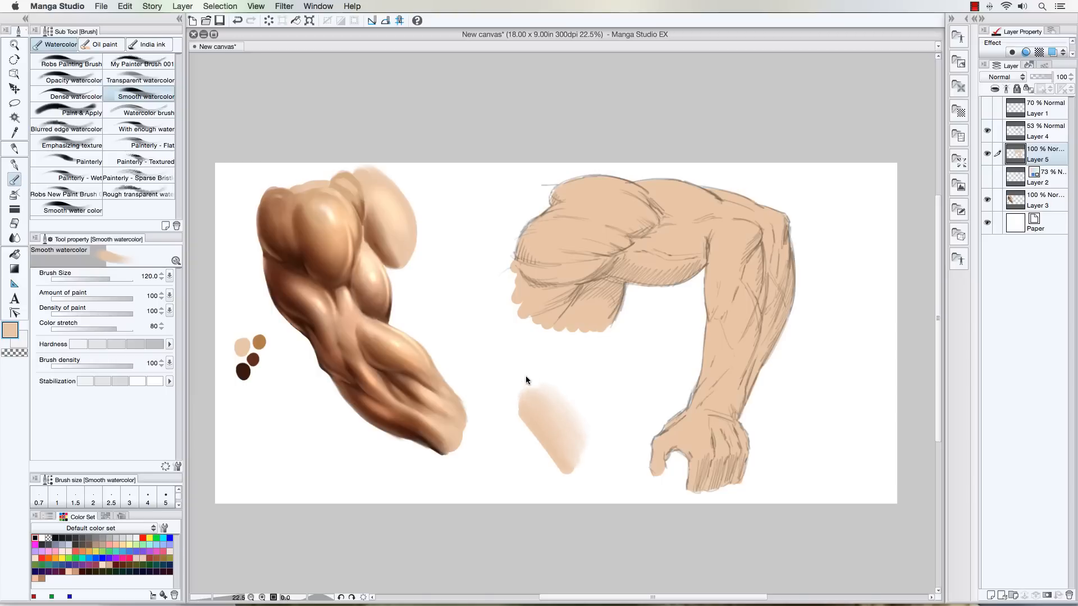
key(ctrl+z)
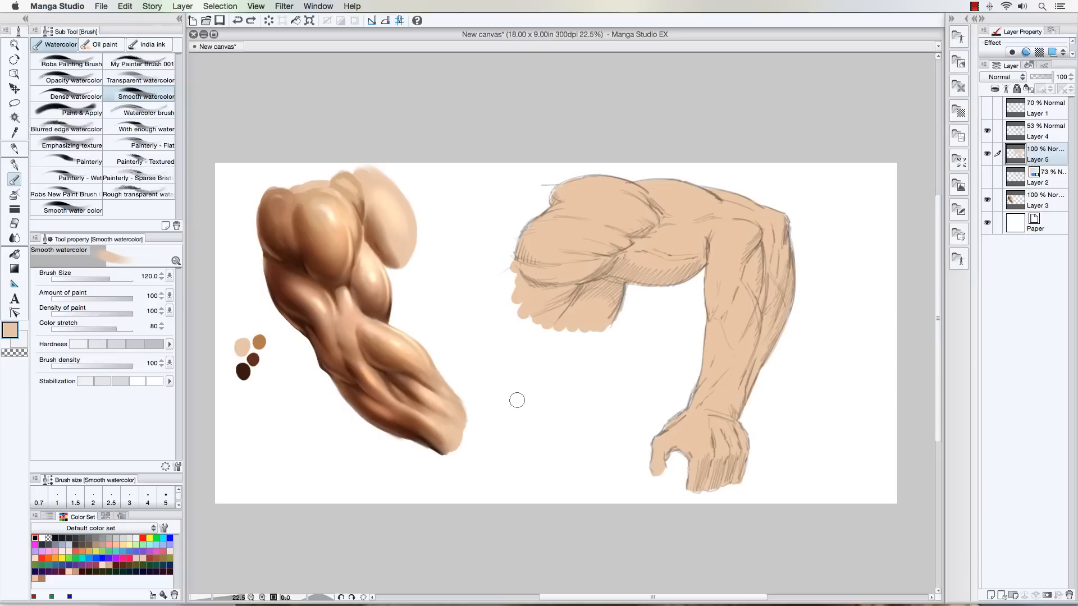
Step: Sample the medium brown swatch and shade the inner forearm muscle below the elbow with a smaller brush
alt+click(265, 338)
key(bracketleft)
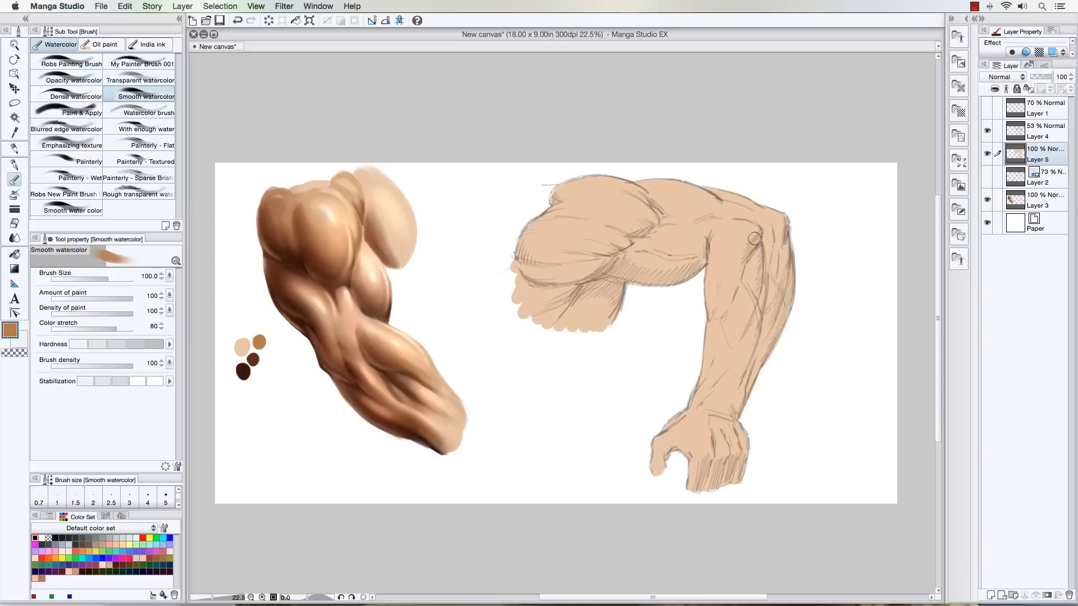
key(bracketleft)
key(bracketleft)
key(bracketleft)
mouse_move(754, 238)
mouse_down()
mouse_move(746, 254)
mouse_move(745, 227)
mouse_move(741, 270)
mouse_move(743, 225)
mouse_move(758, 292)
mouse_move(755, 259)
mouse_move(749, 319)
mouse_up()
key(bracketright)
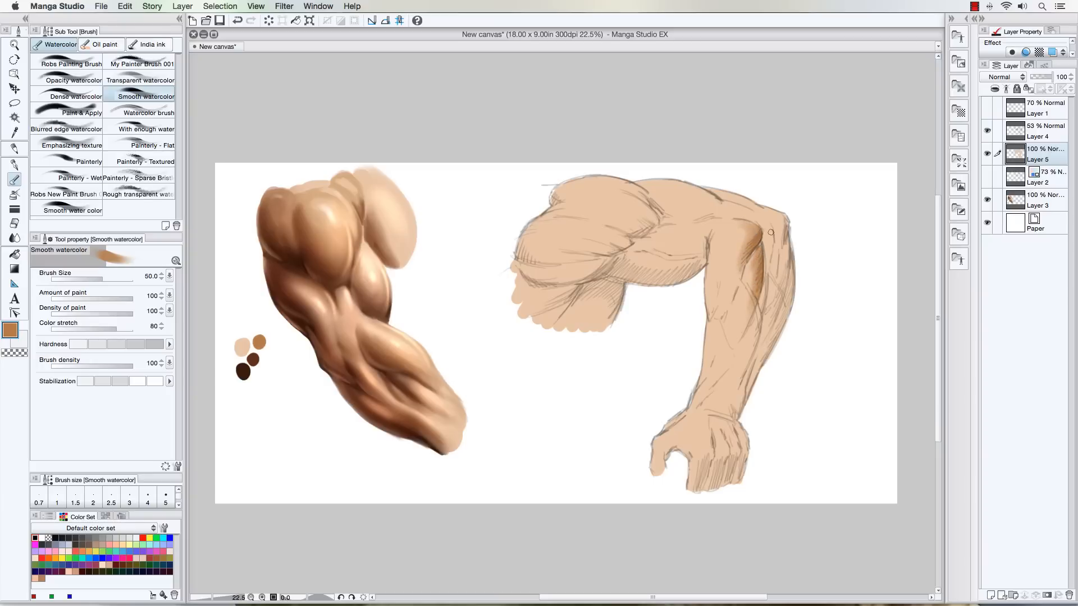
Step: Shade the outer forearm muscles from the elbow downward in medium brown, enlarging the brush to 80
mouse_move(771, 232)
mouse_down()
mouse_move(767, 261)
mouse_move(769, 232)
mouse_move(767, 263)
mouse_move(785, 225)
mouse_move(776, 329)
mouse_move(786, 306)
mouse_move(787, 266)
mouse_move(762, 355)
mouse_move(778, 291)
mouse_move(759, 308)
mouse_move(763, 278)
mouse_move(753, 334)
mouse_up()
key(bracketright)
key(bracketright)
key(bracketright)
key(bracketleft)
mouse_move(763, 285)
mouse_down()
mouse_move(741, 379)
mouse_move(749, 356)
mouse_up()
mouse_move(773, 288)
mouse_down()
mouse_move(777, 251)
mouse_move(768, 319)
mouse_move(779, 254)
mouse_up()
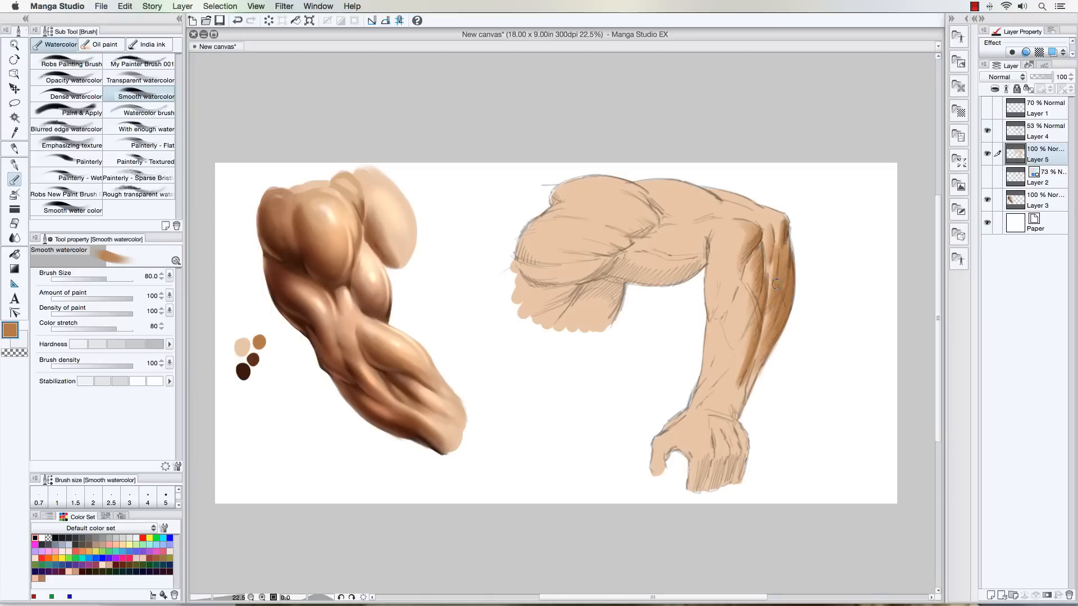
Step: Extend the medium brown shading down the outer forearm to the wrist with a brush enlarged up to 120
key(])
drag(753, 364, 734, 407)
key(])
drag(734, 407, 736, 392)
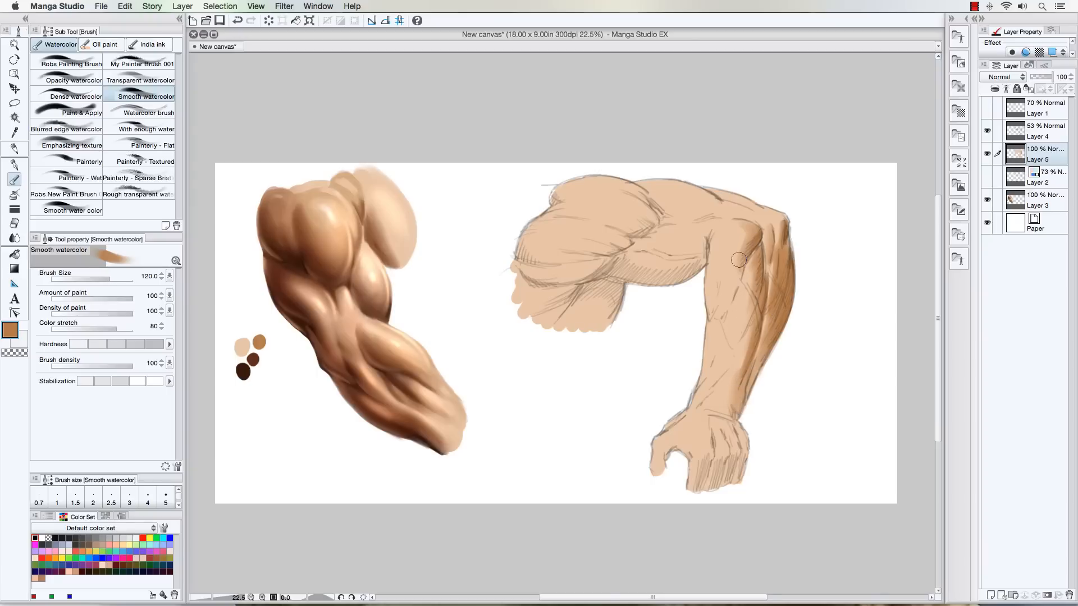
Step: Shade the underside of the upper arm and the lower edge of the shoulder muscle with a reduced brush
key([)
mouse_move(668, 259)
mouse_down()
mouse_move(638, 274)
mouse_move(647, 277)
mouse_move(607, 271)
mouse_move(673, 279)
mouse_move(692, 267)
mouse_move(631, 258)
mouse_move(700, 258)
mouse_move(625, 257)
mouse_move(637, 267)
mouse_move(619, 267)
mouse_move(645, 251)
mouse_move(577, 276)
mouse_move(594, 274)
mouse_move(531, 273)
mouse_move(594, 265)
mouse_move(567, 262)
mouse_up()
key(bracketleft)
key(bracketright)
key(bracketleft)
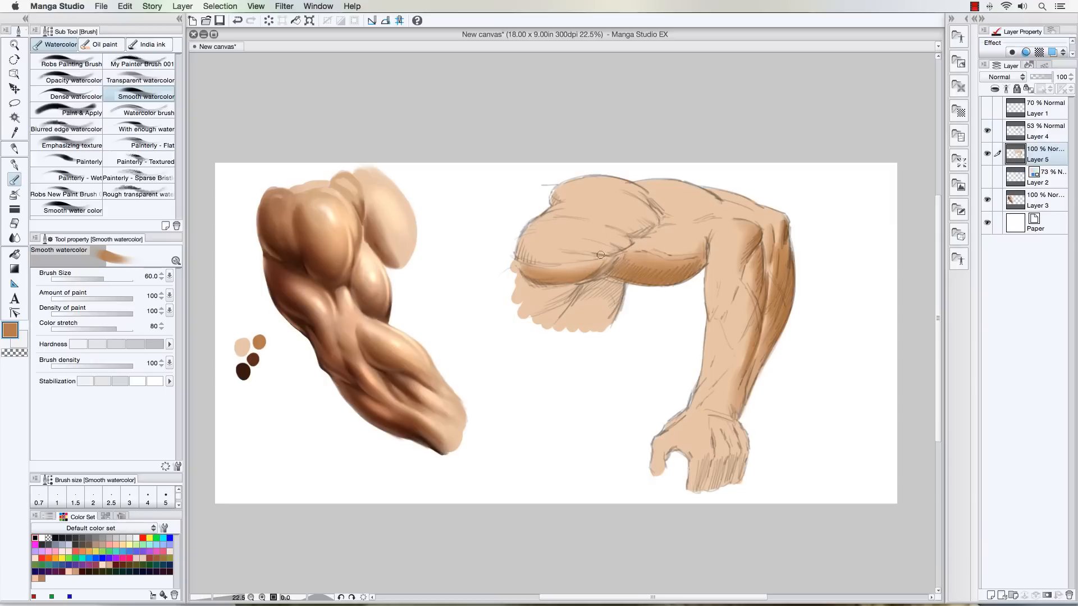
Step: Shade the creases within the shoulder muscle and its inner edge in medium brown, starting at brush size 70
key(bracketright)
mouse_move(573, 250)
mouse_down()
mouse_move(623, 246)
mouse_move(603, 254)
mouse_up()
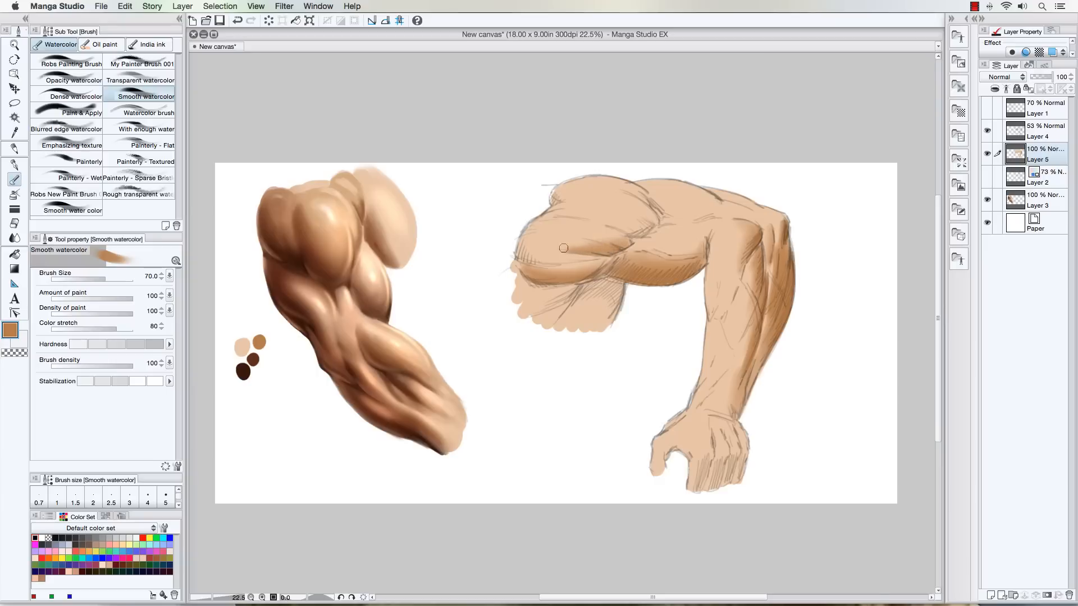
mouse_move(646, 228)
mouse_down()
mouse_move(605, 223)
mouse_move(645, 226)
mouse_up()
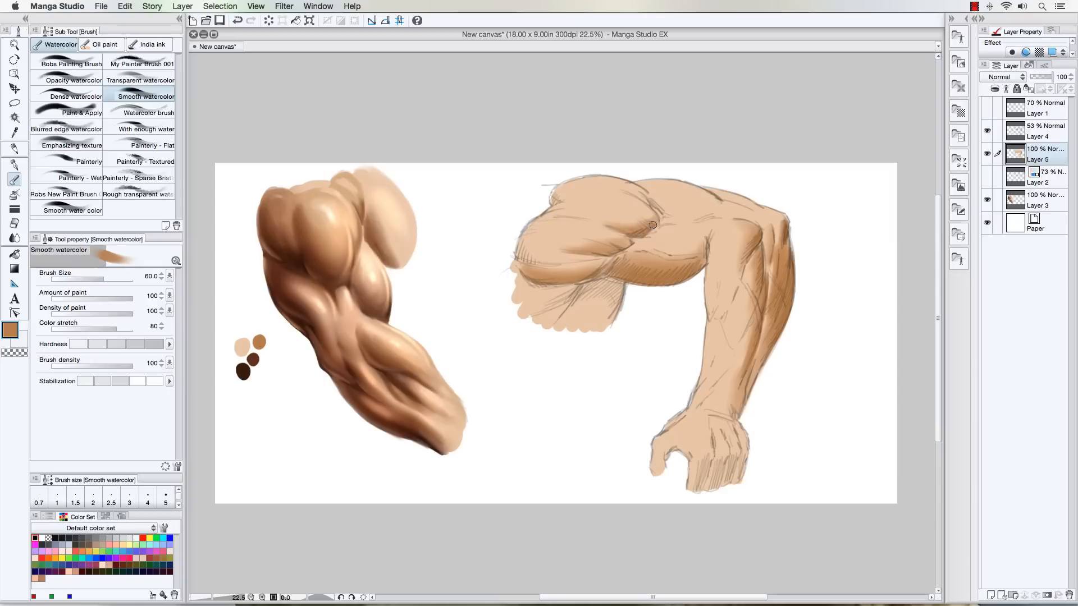
Step: Shade the folds on the side of the torso beneath the shoulder in medium brown, varying the brush size
key(])
mouse_move(587, 292)
mouse_down()
mouse_move(568, 314)
mouse_move(610, 284)
mouse_move(613, 301)
mouse_move(616, 283)
mouse_move(573, 307)
mouse_move(607, 290)
mouse_move(606, 321)
mouse_move(613, 314)
mouse_move(615, 298)
mouse_move(598, 291)
mouse_move(597, 277)
mouse_move(608, 280)
mouse_move(593, 272)
mouse_move(603, 272)
mouse_move(593, 281)
mouse_move(606, 249)
mouse_move(594, 280)
mouse_move(552, 290)
mouse_move(548, 309)
mouse_move(573, 288)
mouse_move(530, 311)
mouse_move(569, 289)
mouse_move(533, 305)
mouse_move(536, 317)
mouse_move(567, 314)
mouse_up()
key(bracketright)
key(bracketright)
key(bracketright)
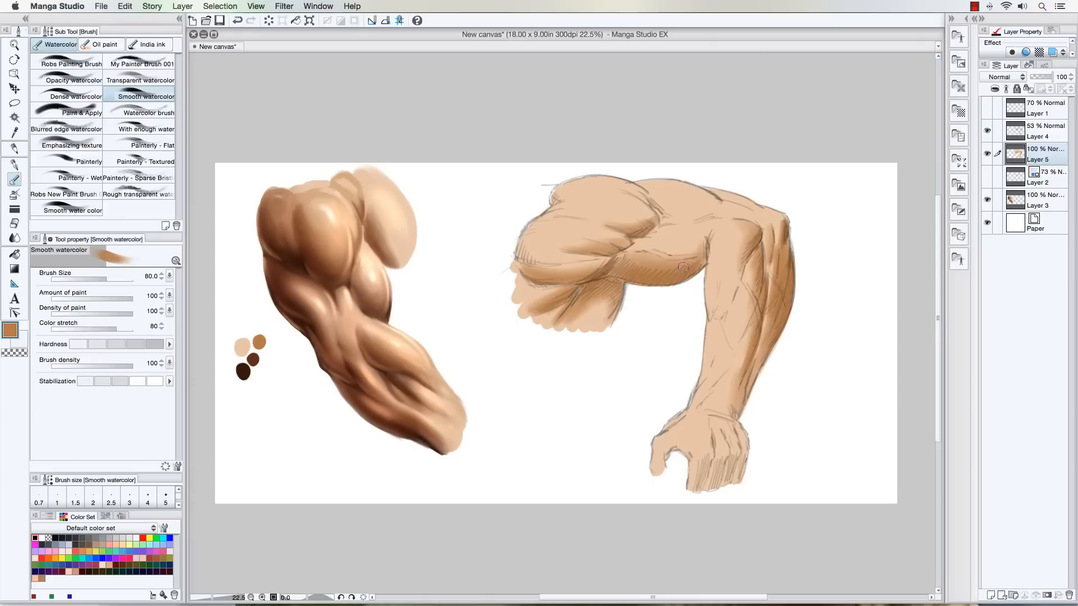
key(bracketright)
key(bracketright)
key(bracketleft)
key(bracketleft)
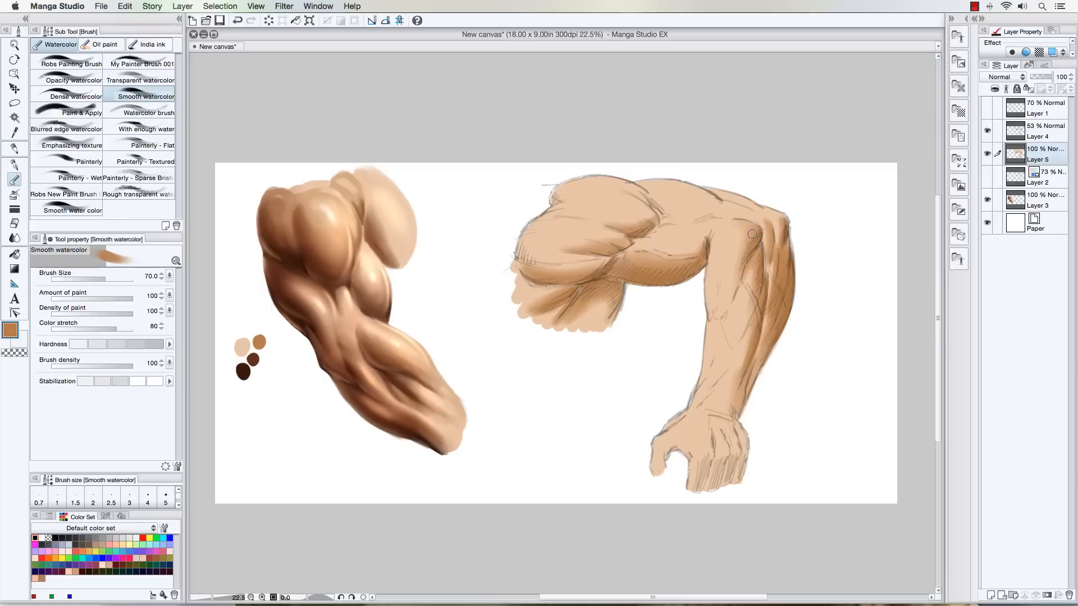
Step: Shade the wrist crease, knuckles, fingers and thumb in medium brown with brush sizes 50 and 60
key(bracketleft)
drag(729, 416, 712, 414)
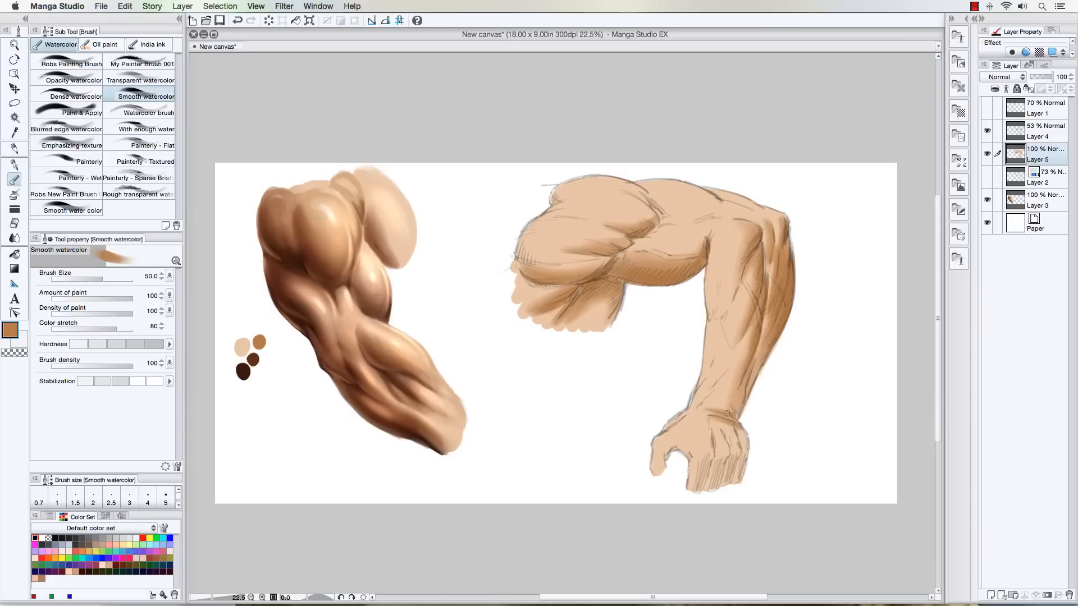
key(bracketright)
mouse_move(732, 451)
mouse_down()
mouse_move(725, 438)
mouse_move(713, 444)
mouse_move(710, 462)
mouse_move(711, 436)
mouse_move(696, 487)
mouse_move(712, 465)
mouse_move(717, 483)
mouse_move(728, 464)
mouse_move(724, 484)
mouse_move(741, 461)
mouse_move(729, 444)
mouse_up()
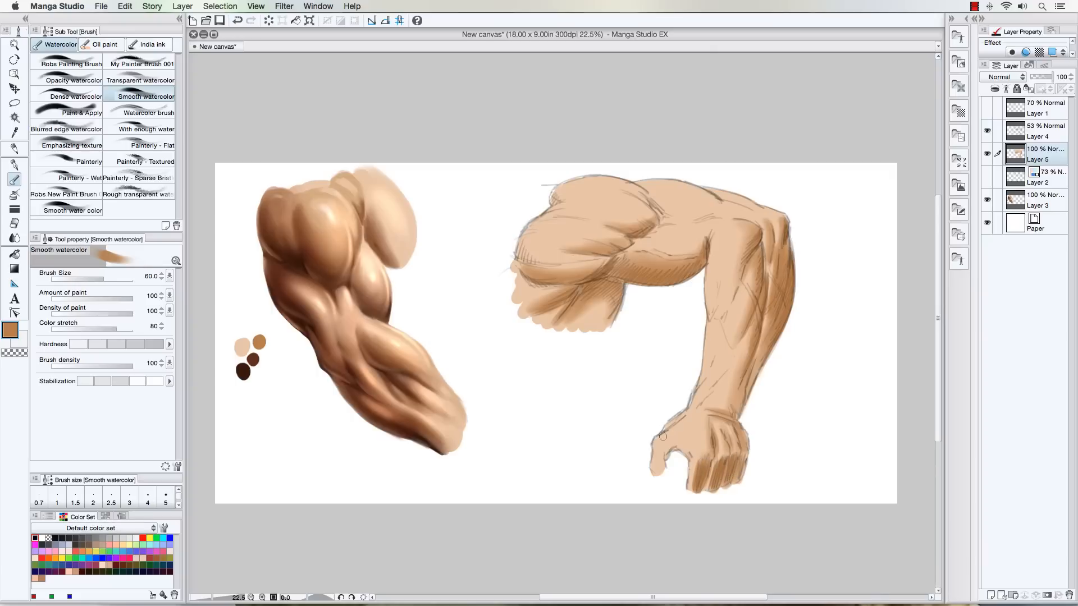
mouse_move(671, 447)
mouse_down()
mouse_move(681, 448)
mouse_move(668, 449)
mouse_up()
drag(704, 454, 709, 454)
Step: Softly shade the top of the upper arm beside the shoulder muscle at brush size 100
key(bracketright)
key(bracketleft)
key(bracketright)
key(bracketright)
key(bracketright)
key(bracketright)
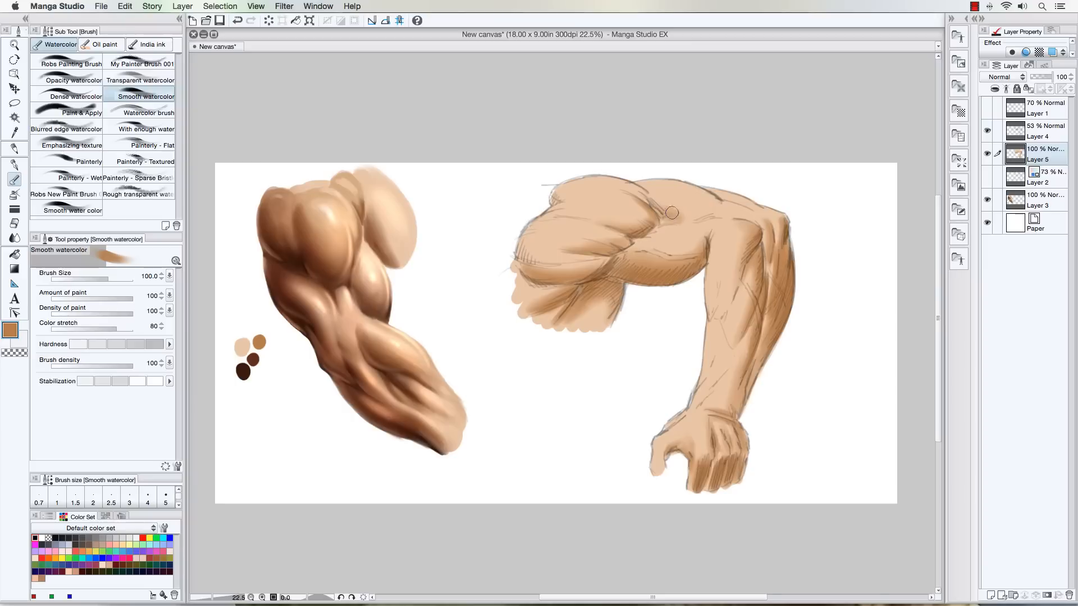
mouse_move(704, 215)
mouse_down()
mouse_move(659, 203)
mouse_move(722, 216)
mouse_move(700, 215)
mouse_up()
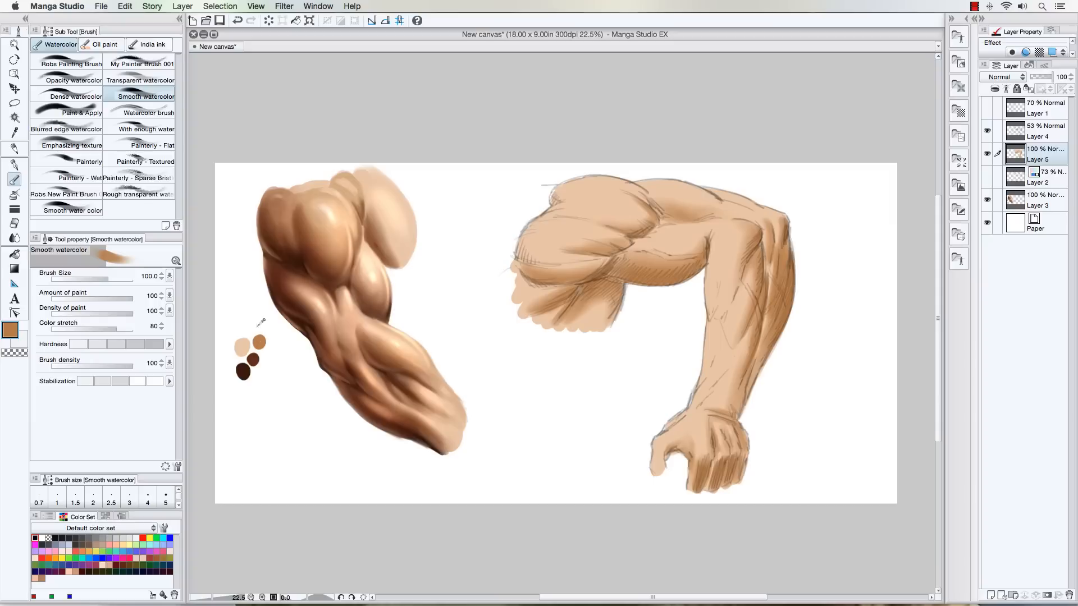
Step: Add soft medium brown shading along the inner forearm from the elbow downward
key(])
mouse_move(738, 233)
mouse_down()
mouse_move(733, 276)
mouse_move(731, 229)
mouse_move(735, 267)
mouse_move(751, 276)
mouse_move(737, 334)
mouse_move(748, 303)
mouse_up()
key([)
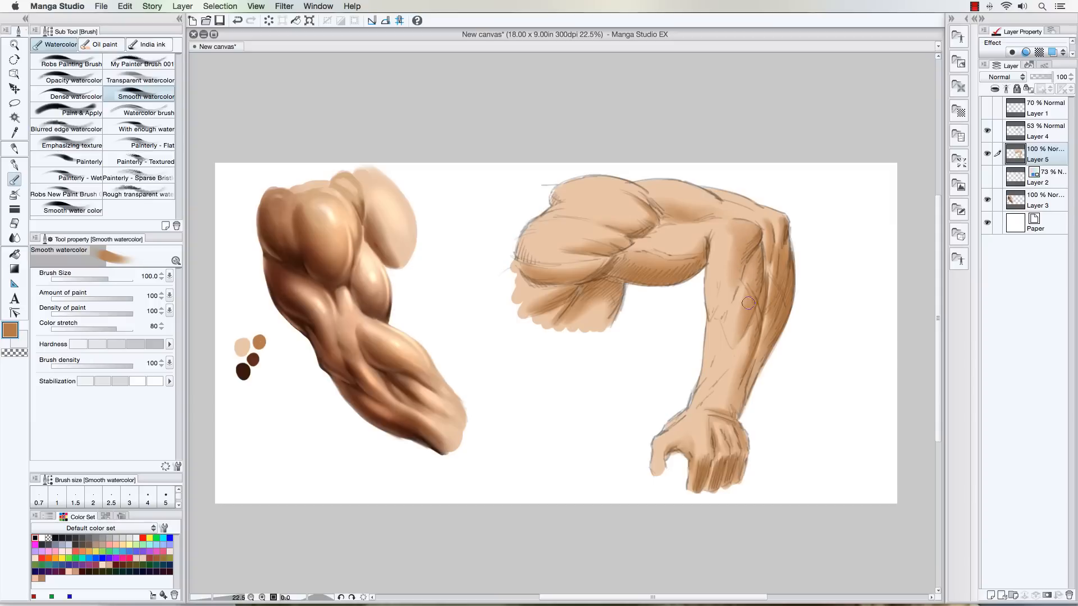
Step: Paint a short medium brown stroke on the blank canvas beside the outer forearm at brush size 70
key([)
key([)
drag(810, 293, 807, 329)
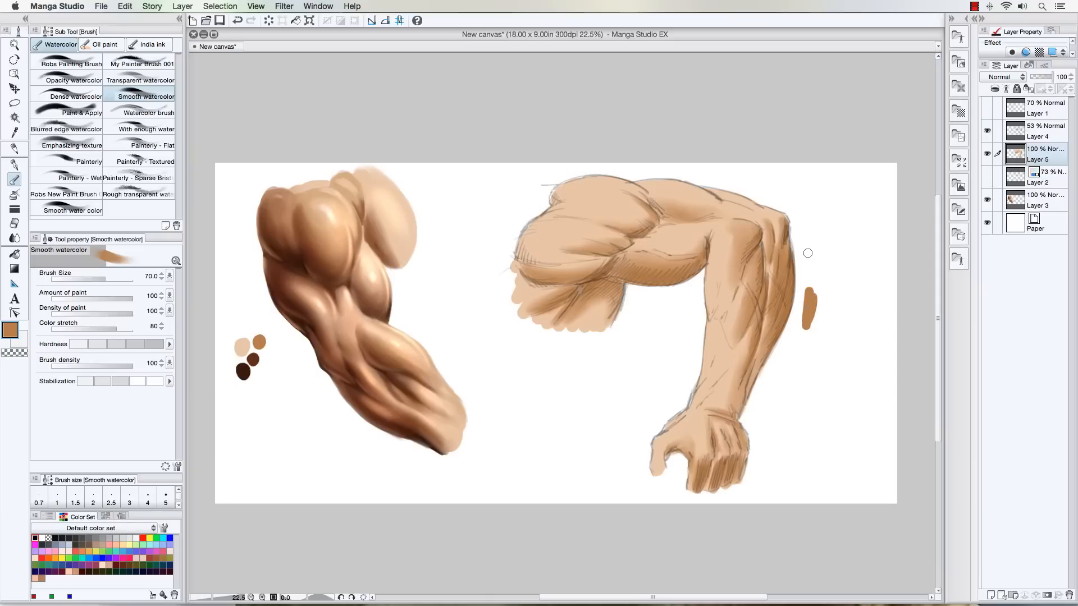
Step: Undo the test stroke beside the forearm and paint reddish-brown shading, sampled from the swatches, between the inner forearm muscles
key(super+z)
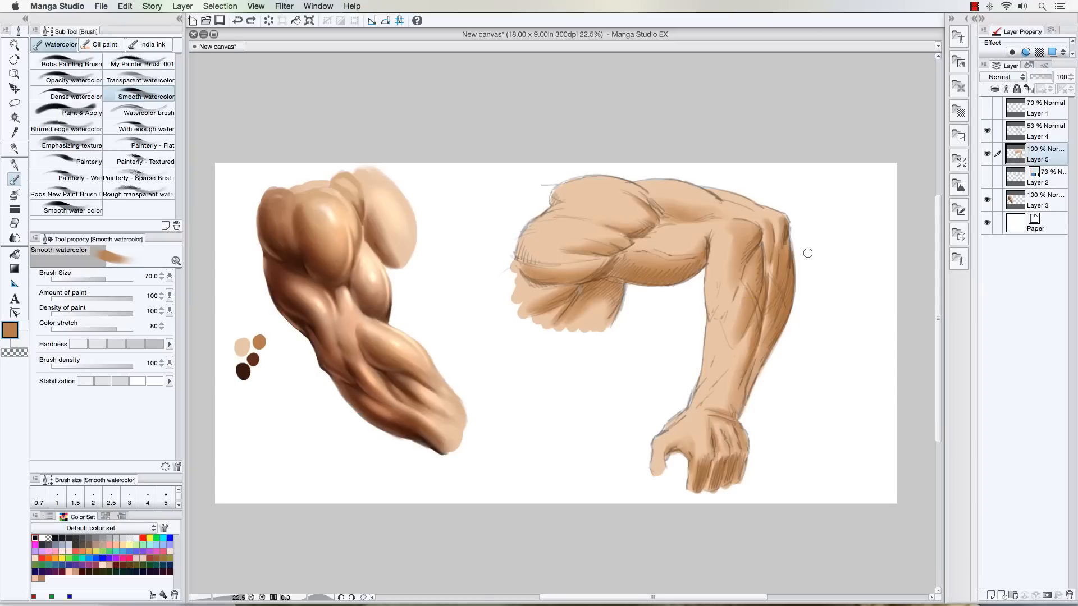
alt+click(252, 360)
key(bracketleft)
key(bracketleft)
key(bracketleft)
mouse_move(759, 279)
mouse_down()
mouse_move(758, 256)
mouse_move(757, 293)
mouse_move(759, 249)
mouse_move(738, 342)
mouse_move(764, 306)
mouse_move(761, 288)
mouse_move(750, 344)
mouse_up()
Step: Extend the reddish-brown shading down the forearm's central groove and along its outer muscle
key(bracketright)
key(bracketright)
key(bracketright)
key(bracketright)
key(bracketright)
key(bracketleft)
key(bracketright)
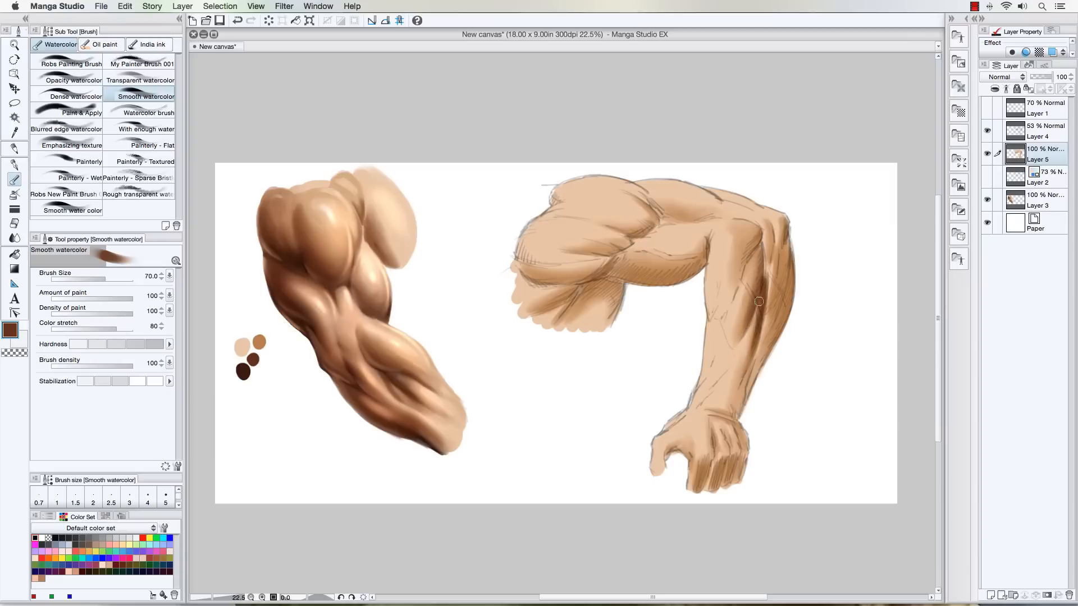
drag(760, 299, 739, 378)
mouse_move(784, 262)
mouse_down()
mouse_move(773, 316)
mouse_move(786, 258)
mouse_up()
key(bracketright)
mouse_move(789, 266)
mouse_down()
mouse_move(784, 321)
mouse_move(791, 275)
mouse_move(748, 391)
mouse_move(765, 345)
mouse_up()
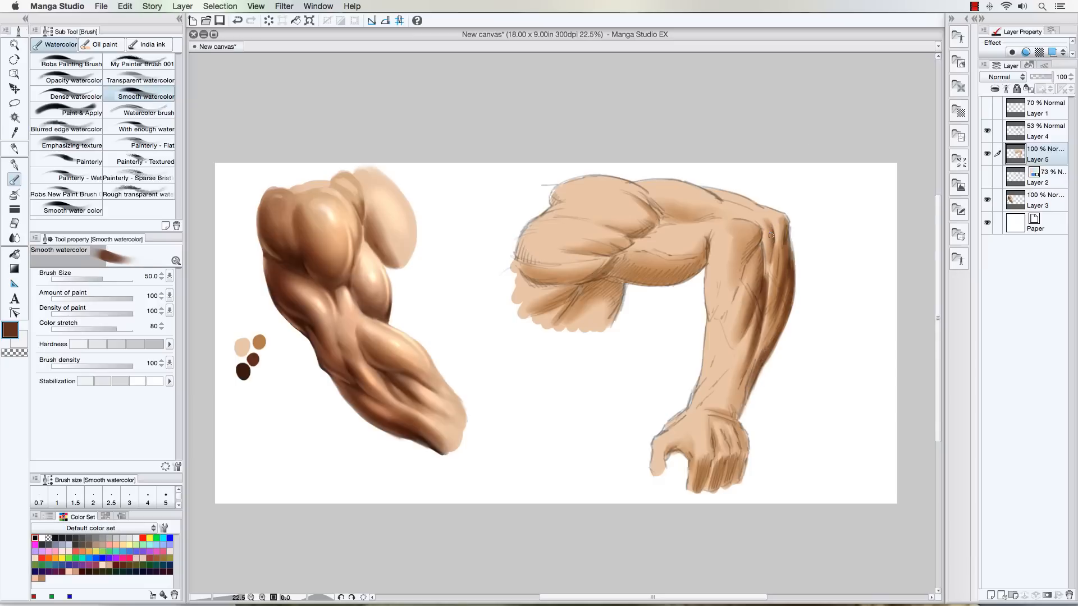
Step: Shade the grooves between the elbow tendons and upper forearm in reddish brown at brush size 40
key(bracketleft)
key(bracketleft)
drag(770, 236, 766, 278)
mouse_move(778, 247)
mouse_down()
mouse_move(768, 324)
mouse_move(776, 293)
mouse_up()
drag(779, 239, 781, 219)
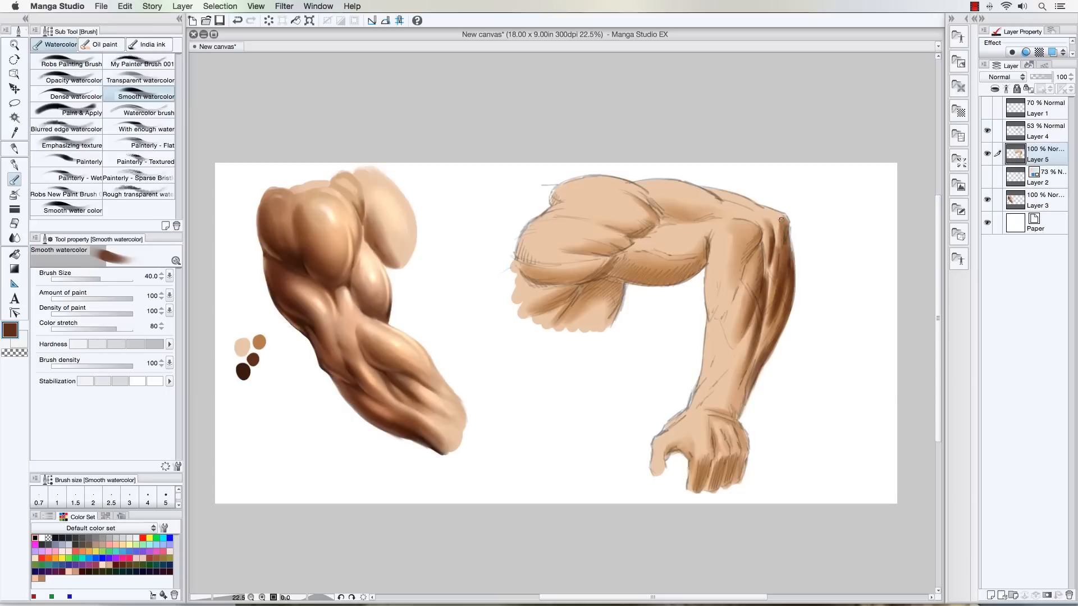
Step: Shade the lower outer forearm down to the wrist in reddish brown
key(bracketright)
key(bracketright)
mouse_move(764, 338)
mouse_down()
mouse_move(736, 413)
mouse_move(746, 382)
mouse_move(726, 413)
mouse_move(711, 409)
mouse_up()
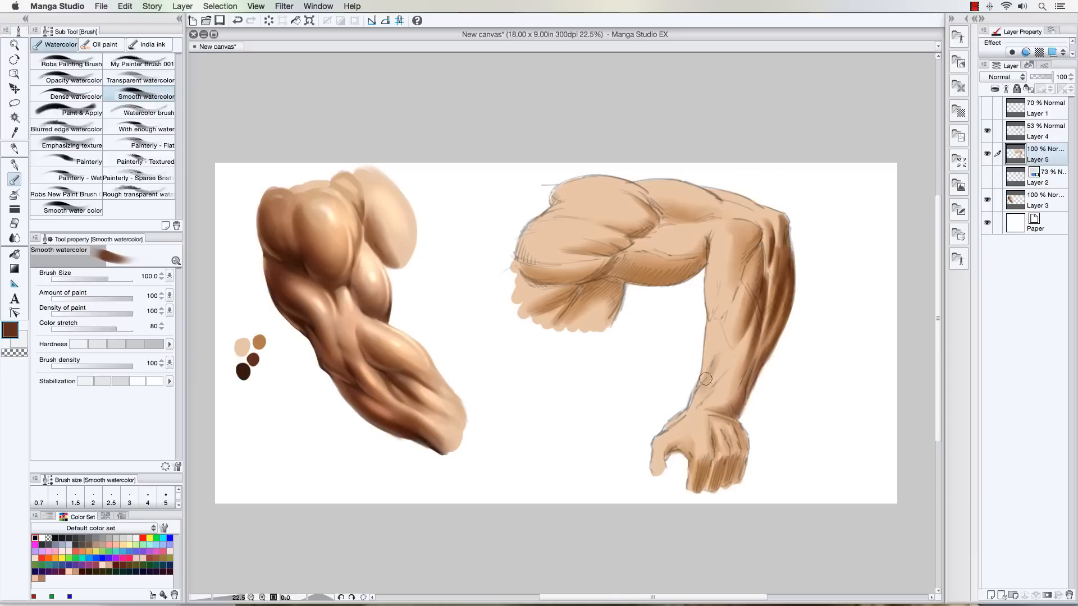
Step: Paint a row of progressively lighter reddish-brown test strokes on the blank canvas at brush size 70 and blend them together
key(bracketright)
key(bracketright)
key(bracketright)
key(bracketleft)
key(bracketleft)
key(bracketleft)
mouse_move(654, 366)
mouse_down()
mouse_move(652, 388)
mouse_move(653, 363)
mouse_move(652, 384)
mouse_move(641, 386)
mouse_move(641, 366)
mouse_move(640, 389)
mouse_move(629, 387)
mouse_move(629, 363)
mouse_move(629, 386)
mouse_move(617, 387)
mouse_move(617, 367)
mouse_move(606, 386)
mouse_move(601, 363)
mouse_move(599, 386)
mouse_move(593, 371)
mouse_up()
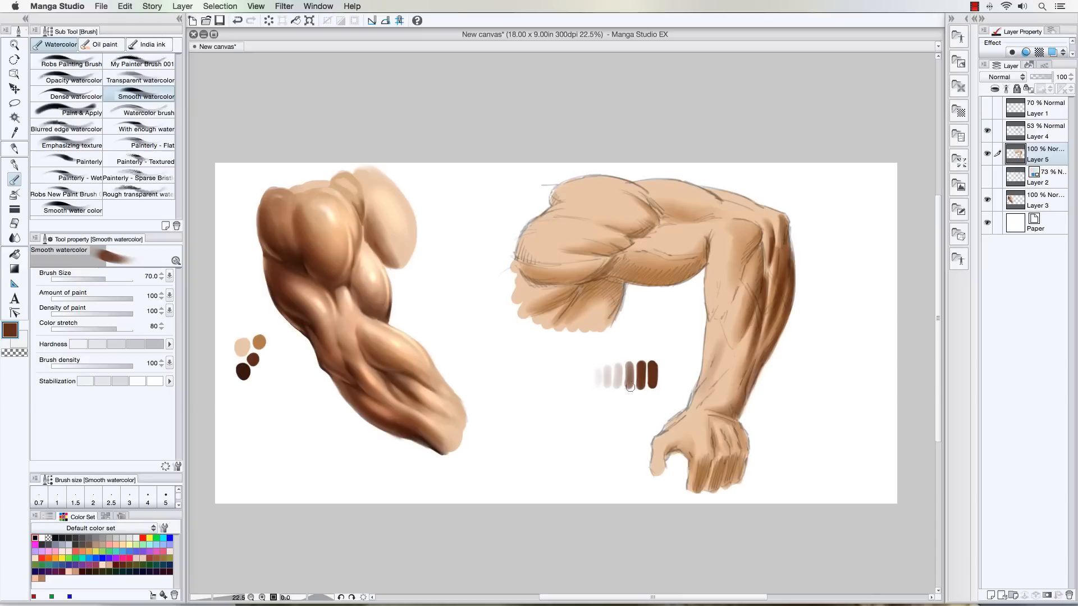
mouse_move(630, 387)
mouse_down()
mouse_move(657, 384)
mouse_move(598, 382)
mouse_move(658, 371)
mouse_move(602, 363)
mouse_up()
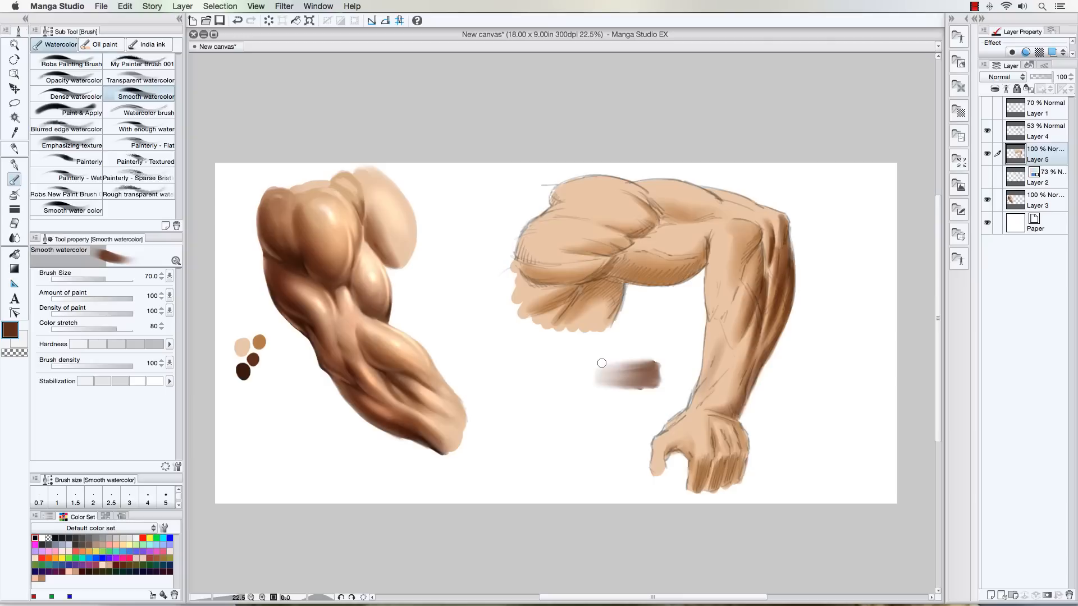
Step: Undo the blending and all the test strokes on the blank canvas
key(super+z)
key(super+z)
key(super+z)
key(super+z)
key(super+z)
key(super+z)
key(super+z)
key(super+z)
key(super+z)
key(super+z)
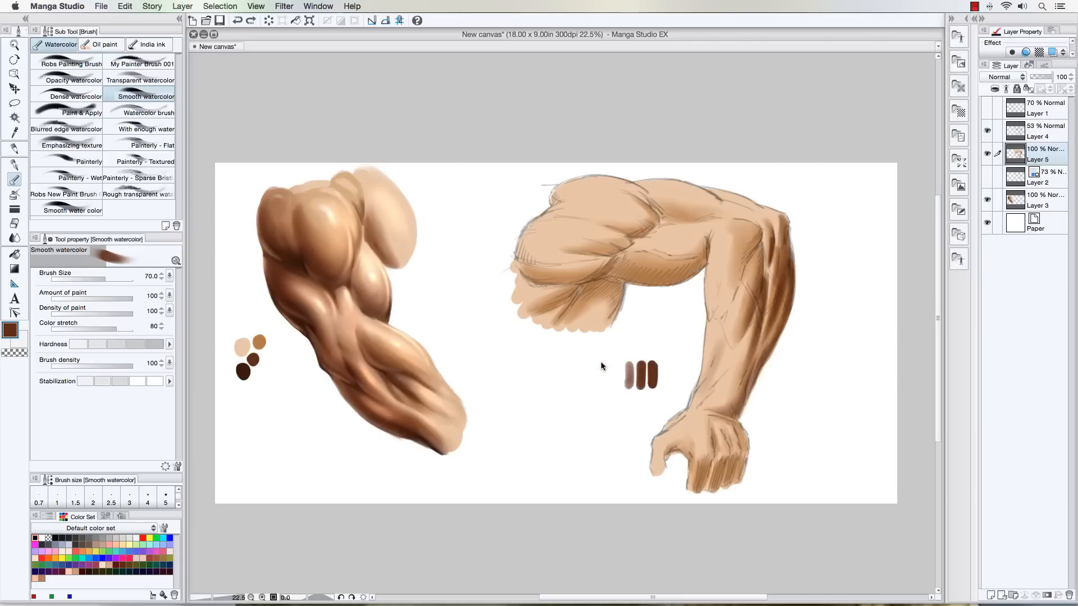
key(super+z)
Step: Shade the underside of the upper arm and the lower edge and creases of the shoulder muscle at brush size 60
key(bracketleft)
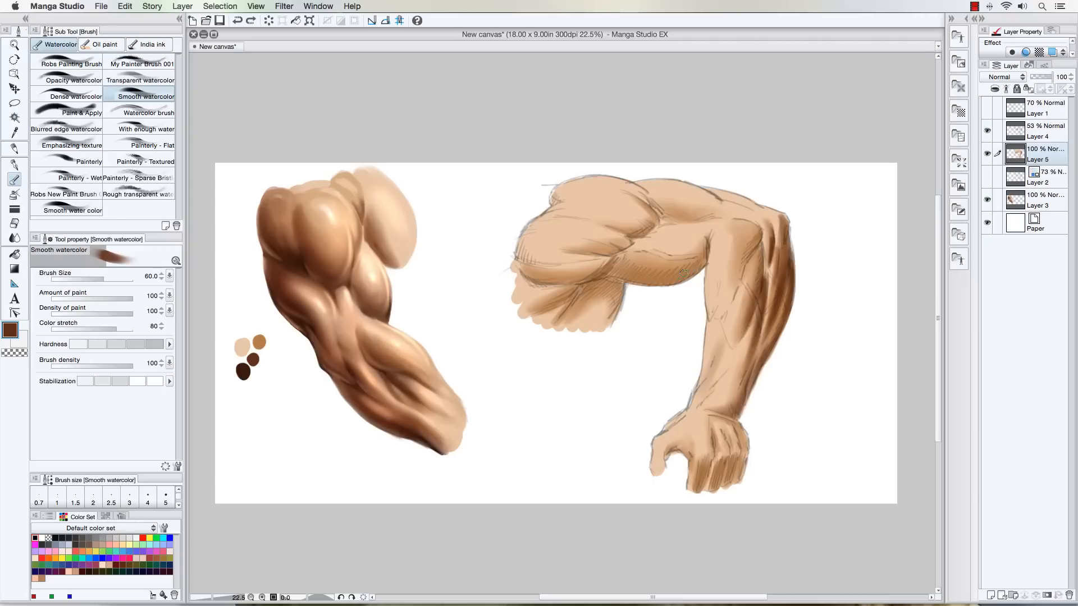
mouse_move(695, 268)
mouse_down()
mouse_move(618, 277)
mouse_move(648, 280)
mouse_up()
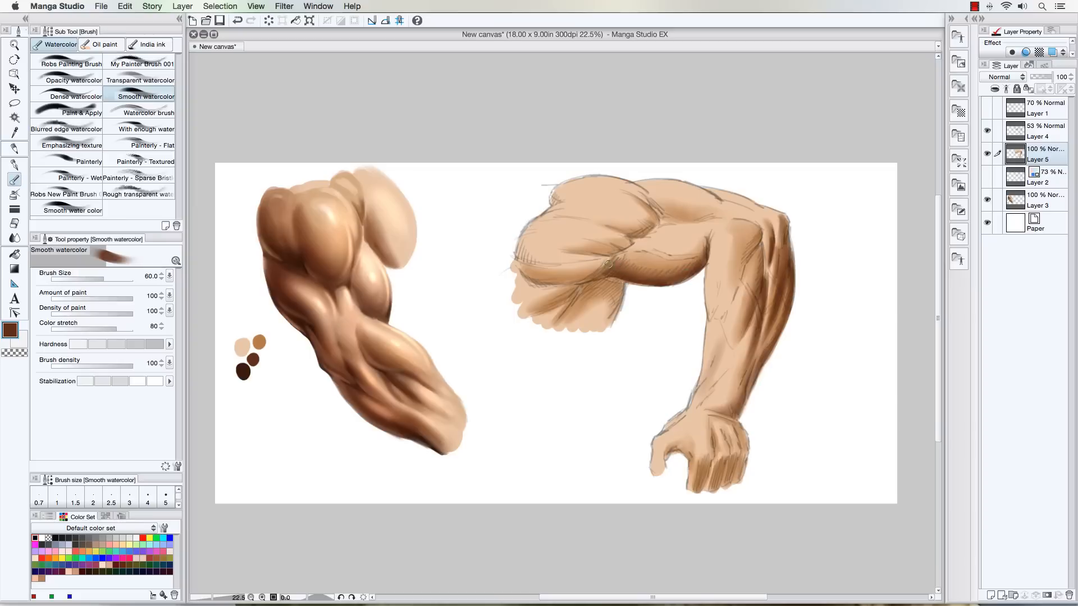
mouse_move(603, 270)
mouse_down()
mouse_move(547, 282)
mouse_move(589, 277)
mouse_move(552, 268)
mouse_move(593, 270)
mouse_move(534, 266)
mouse_move(576, 280)
mouse_move(563, 279)
mouse_move(608, 261)
mouse_move(545, 279)
mouse_move(579, 272)
mouse_move(539, 271)
mouse_move(606, 260)
mouse_move(584, 276)
mouse_move(531, 272)
mouse_move(597, 266)
mouse_move(532, 270)
mouse_move(582, 268)
mouse_move(599, 246)
mouse_move(621, 243)
mouse_move(580, 251)
mouse_move(606, 250)
mouse_up()
key(])
key(])
key([)
key([)
key([)
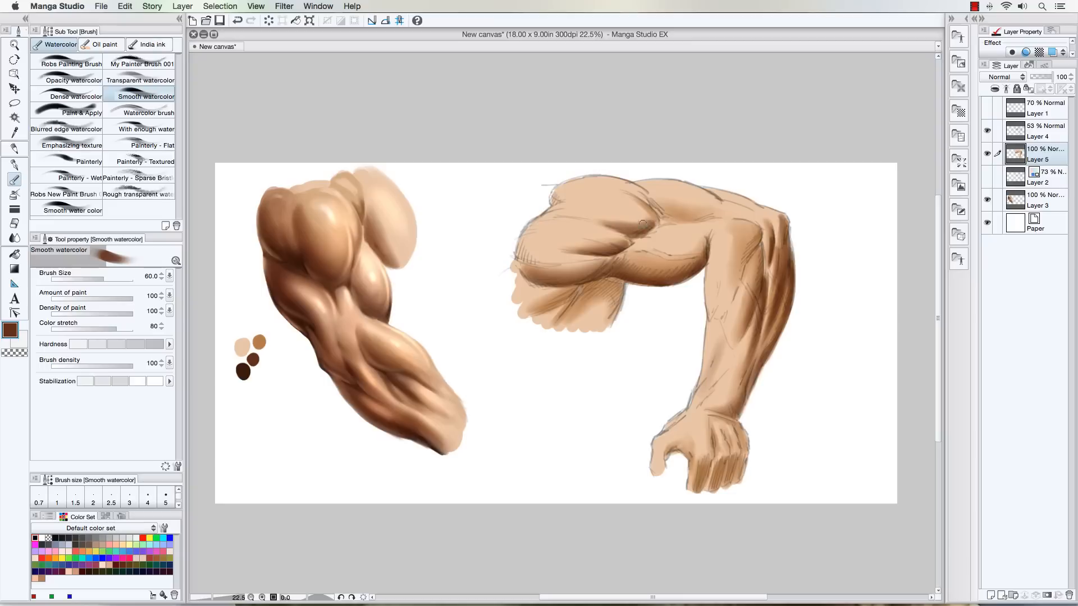
Step: Shade the groove running from the shoulder muscle along the middle of the upper arm at brush size 70
key(bracketright)
mouse_move(672, 215)
mouse_down()
mouse_move(663, 209)
mouse_move(698, 215)
mouse_up()
mouse_move(693, 217)
mouse_down()
mouse_move(666, 208)
mouse_move(705, 214)
mouse_up()
drag(677, 216, 705, 216)
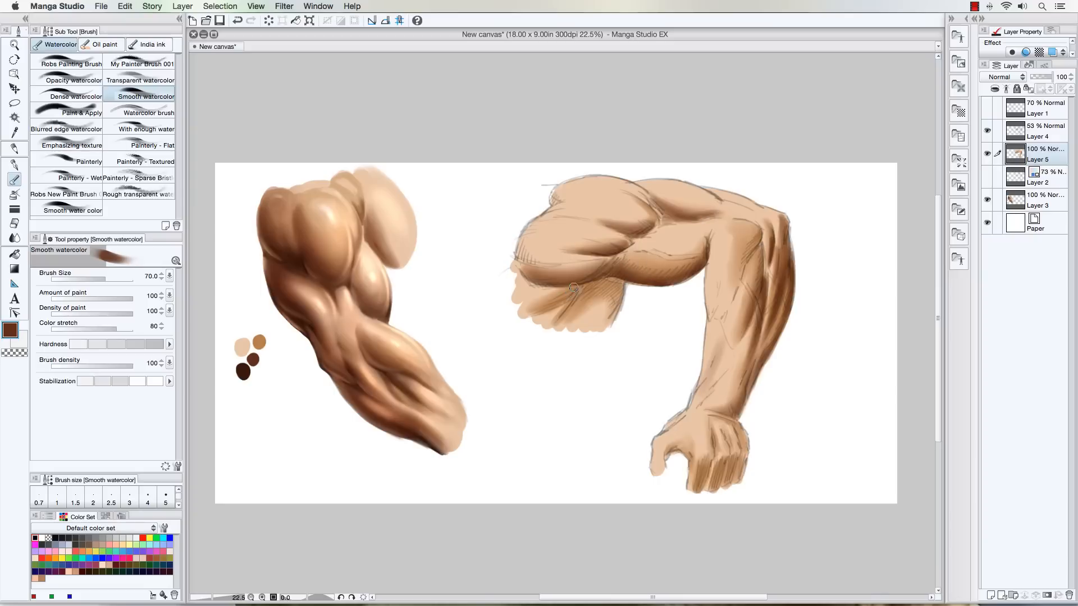
Step: Darken the chest area beneath the shoulder muscle and the crease near the armpit with reddish brown
key(bracketright)
mouse_move(585, 286)
mouse_down()
mouse_move(565, 315)
mouse_move(606, 284)
mouse_move(616, 298)
mouse_move(568, 317)
mouse_up()
key(bracketright)
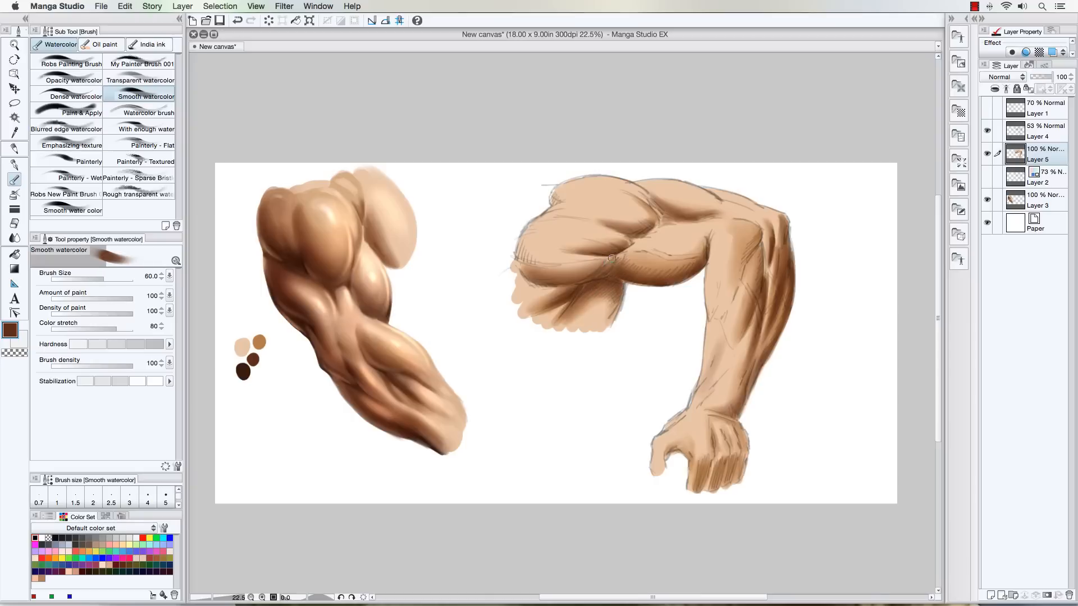
key(bracketright)
key(bracketright)
key(bracketleft)
key(bracketleft)
key(bracketleft)
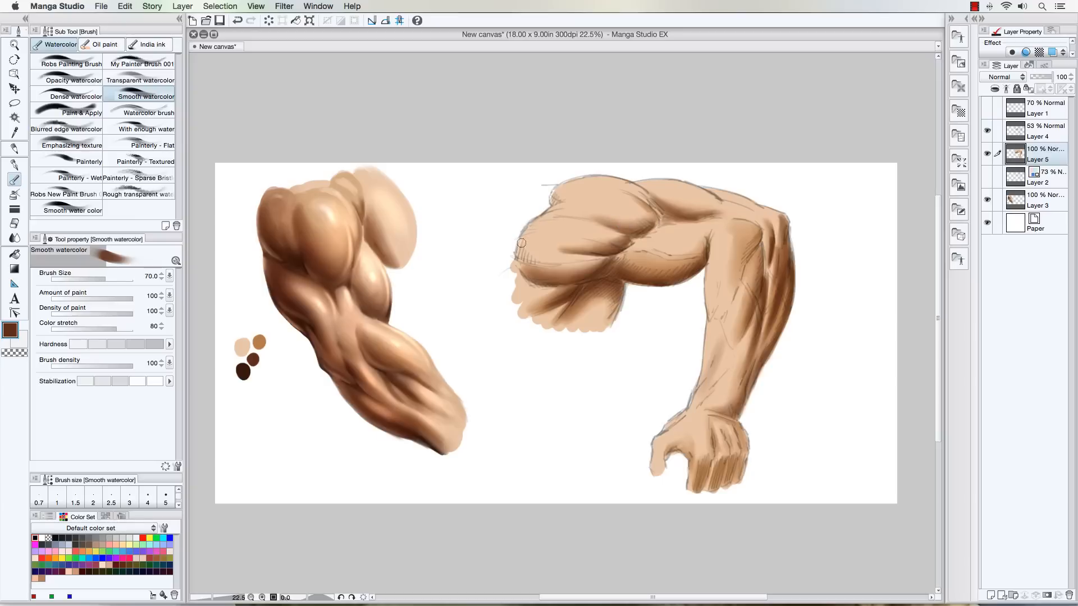
Step: Shade the far outer edge of the shoulder muscle over the hatched area with reddish brown
key(bracketleft)
mouse_move(520, 249)
mouse_down()
mouse_move(531, 273)
mouse_move(525, 230)
mouse_move(519, 254)
mouse_move(538, 268)
mouse_up()
key(bracketright)
key(bracketright)
key(bracketright)
key(bracketright)
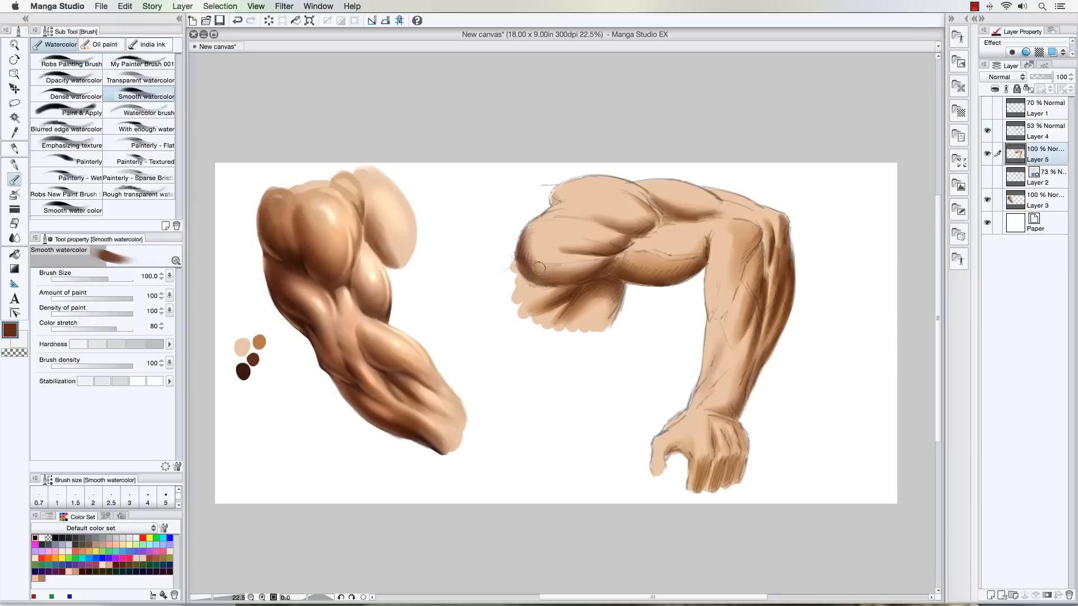
Step: Shade the upper shoulder muscle near its top outline at brush size 60
key(bracketleft)
key(bracketleft)
key(bracketleft)
mouse_move(555, 204)
mouse_down()
mouse_move(566, 202)
mouse_move(559, 191)
mouse_move(573, 197)
mouse_up()
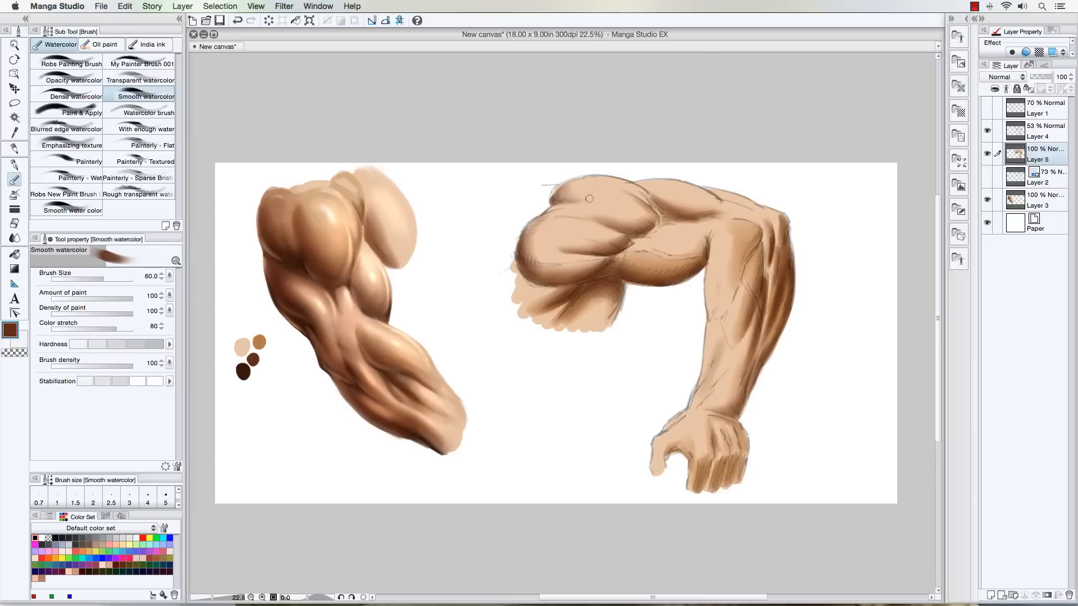
drag(563, 200, 587, 196)
Step: Shade the inner forearm and the groove just below the elbow with reddish brown
key(bracketleft)
drag(731, 300, 754, 232)
mouse_move(755, 227)
mouse_down()
mouse_move(745, 222)
mouse_move(738, 278)
mouse_move(752, 262)
mouse_move(756, 293)
mouse_up()
key(bracketright)
key(bracketright)
key(bracketright)
key(bracketleft)
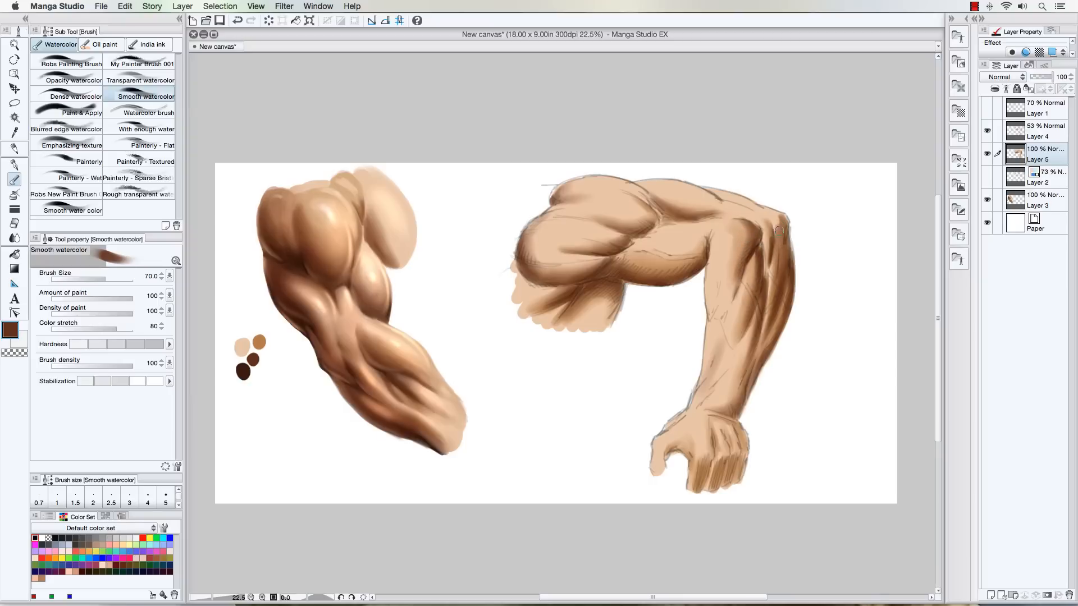
Step: Soften the forearm shading with a broad reddish-brown brush at size 170
key(bracketright)
key(bracketright)
key(bracketright)
key(bracketright)
key(bracketright)
key(bracketright)
key(bracketright)
key(bracketright)
key(bracketright)
key(bracketright)
key(bracketright)
key(bracketright)
key(bracketright)
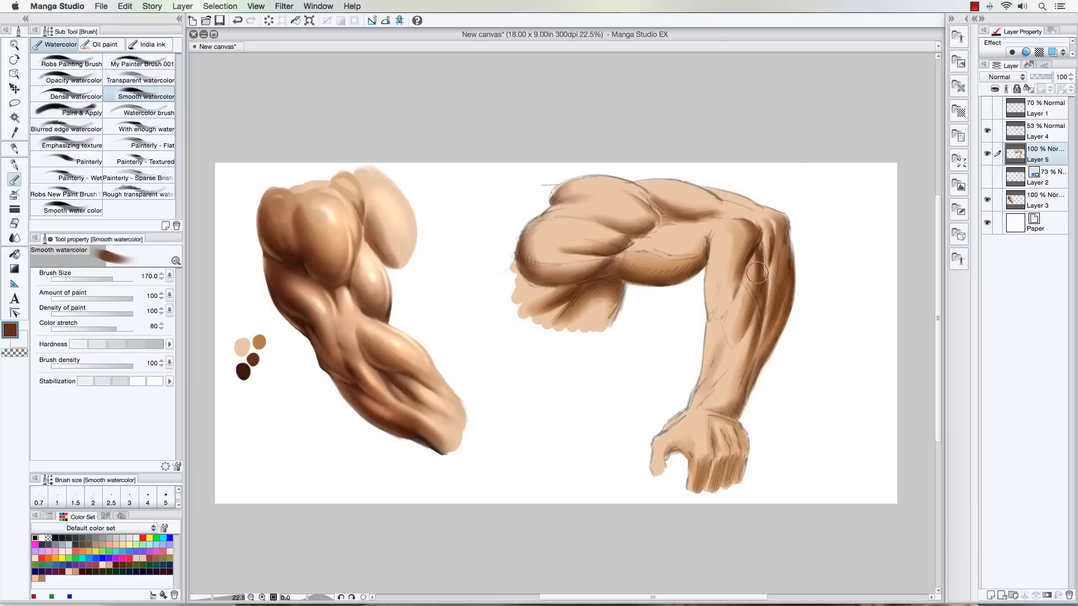
Step: Try broad reddish-brown shading on the outer and lower part of the shoulder muscle at brush size 120
key(bracketleft)
key(bracketleft)
key(bracketleft)
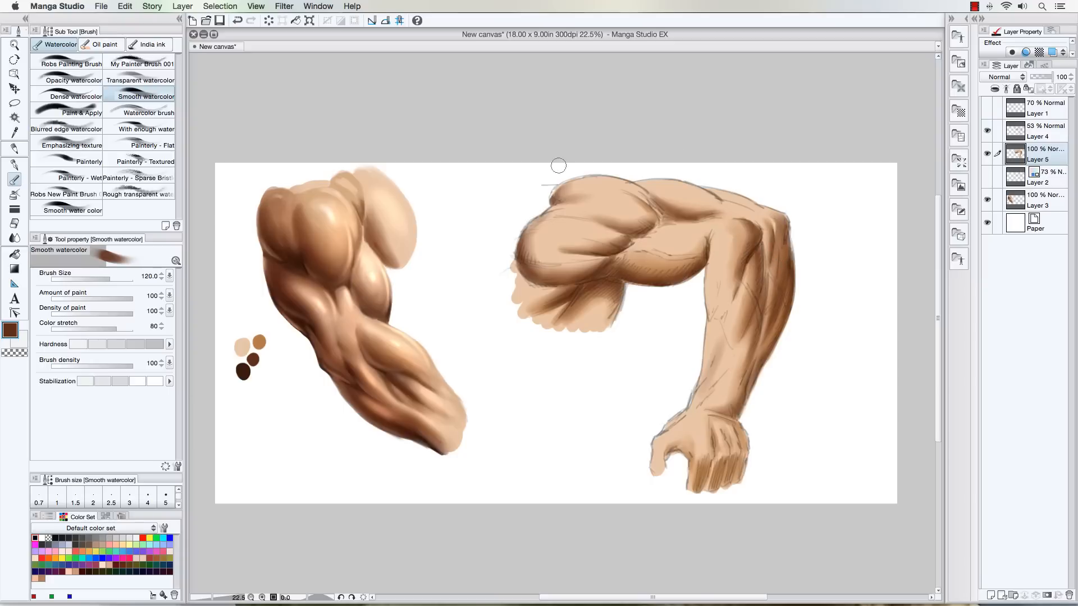
key(bracketright)
mouse_move(530, 250)
mouse_down()
mouse_move(543, 273)
mouse_move(553, 254)
mouse_move(551, 276)
mouse_move(558, 258)
mouse_move(558, 272)
mouse_move(568, 267)
mouse_move(528, 257)
mouse_move(531, 232)
mouse_up()
mouse_move(568, 269)
mouse_down()
mouse_move(526, 229)
mouse_move(542, 259)
mouse_up()
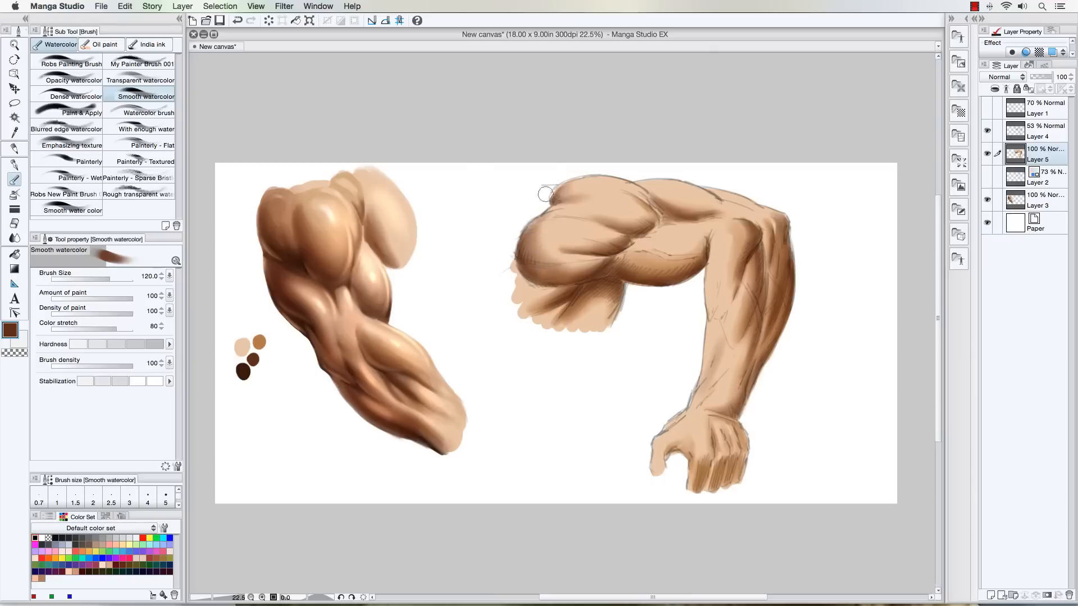
Step: Undo the last broad shoulder strokes and repaint soft shading along the shoulder muscle's outer and lower edge at brush size 120
key(super+z)
key(super+z)
key(super+z)
key(super+z)
key(super+z)
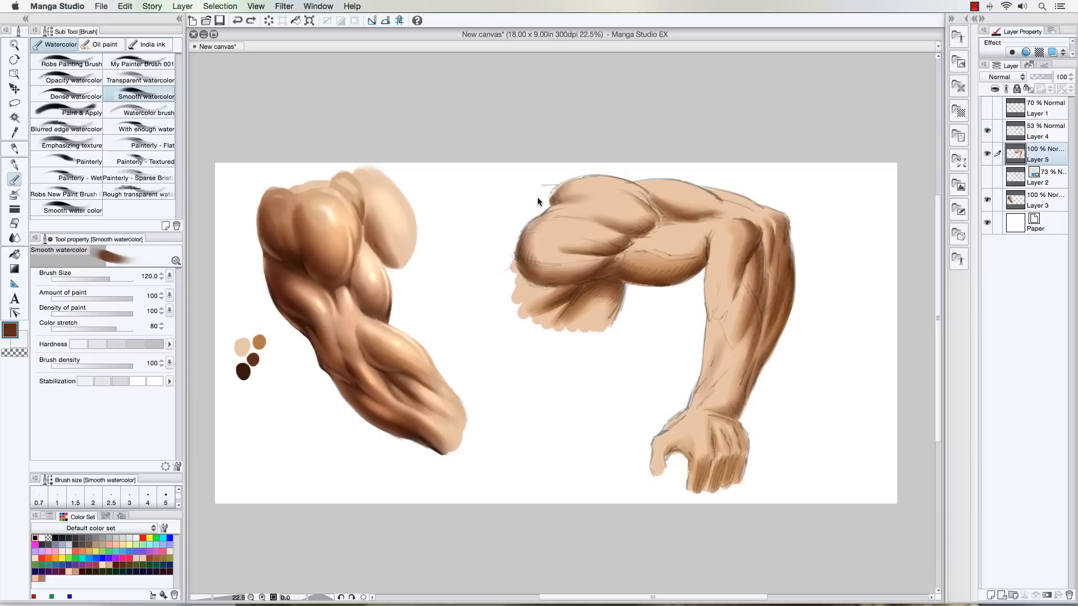
mouse_move(525, 256)
mouse_down()
mouse_move(542, 275)
mouse_move(551, 264)
mouse_move(550, 275)
mouse_move(578, 265)
mouse_move(570, 277)
mouse_move(527, 247)
mouse_move(538, 222)
mouse_up()
mouse_move(562, 273)
mouse_down()
mouse_move(528, 249)
mouse_move(567, 272)
mouse_move(531, 264)
mouse_move(526, 243)
mouse_move(576, 267)
mouse_move(527, 244)
mouse_move(530, 219)
mouse_up()
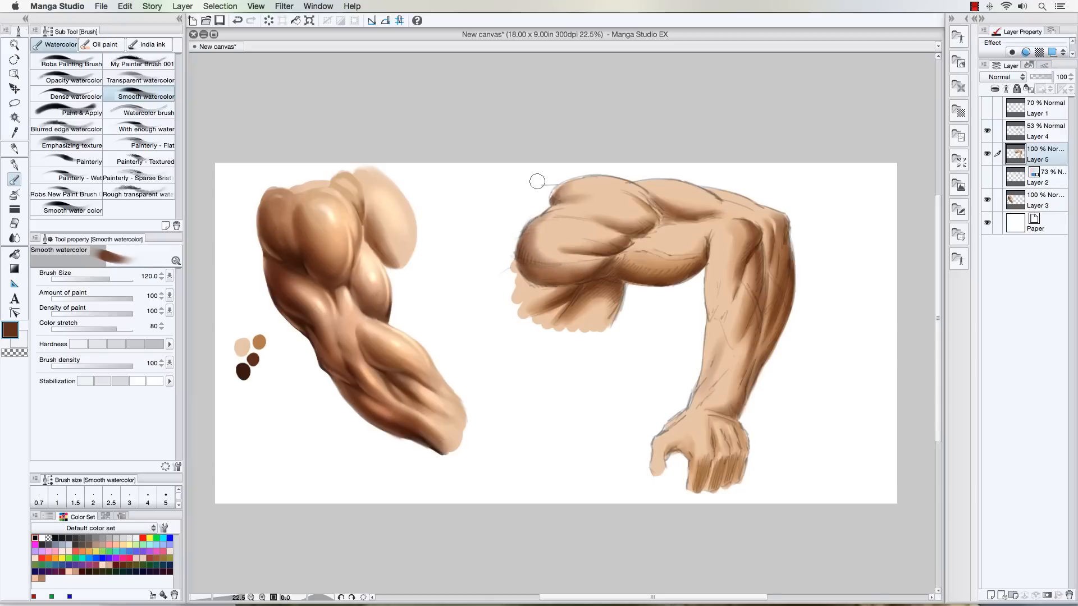
Step: Paint fine reddish-brown crease and vein lines on the upper arm, forearm and wrist at brush size 20
key(bracketleft)
key(bracketleft)
key(bracketleft)
key(bracketleft)
key(bracketleft)
key(bracketleft)
drag(632, 254, 648, 255)
drag(702, 403, 712, 394)
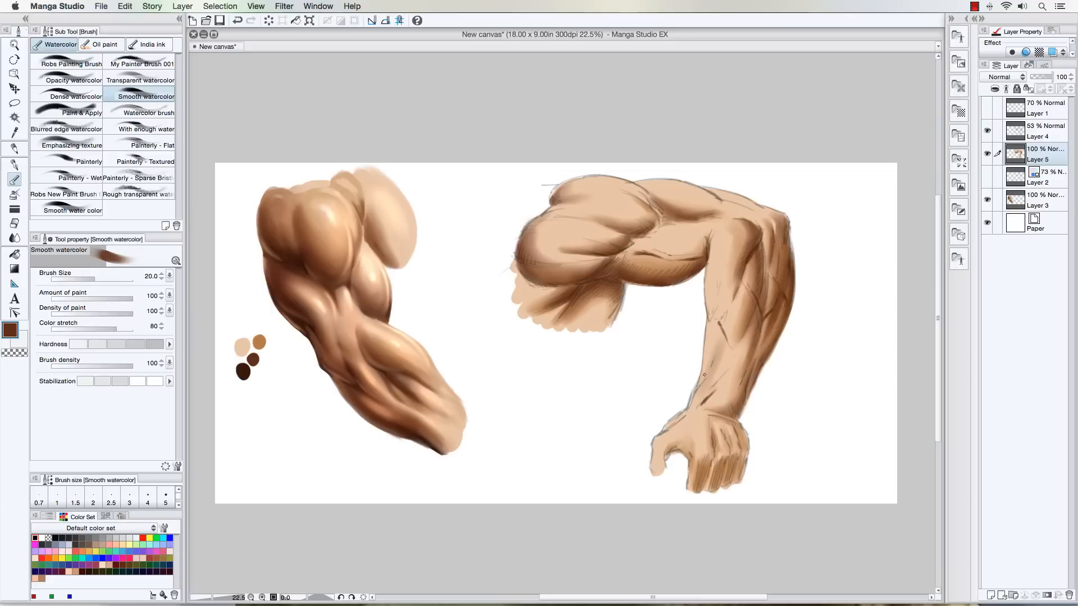
drag(719, 417, 728, 417)
drag(740, 414, 743, 397)
Step: Sample the light skin swatch and lighten it to a paler peach on the color wheel
alt+click(244, 343)
key(bracketright)
key(bracketright)
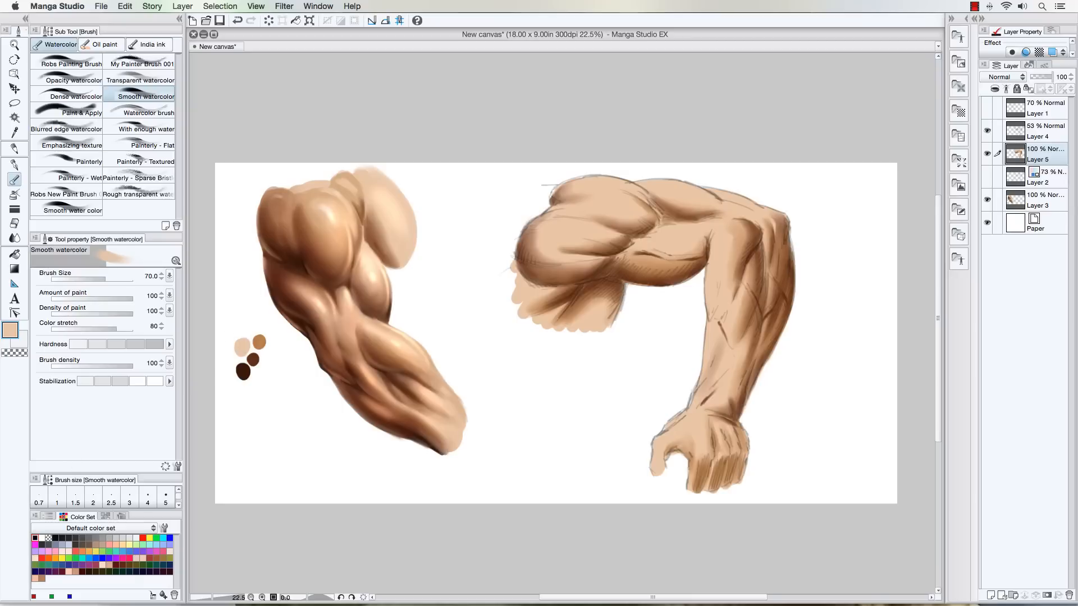
click(959, 87)
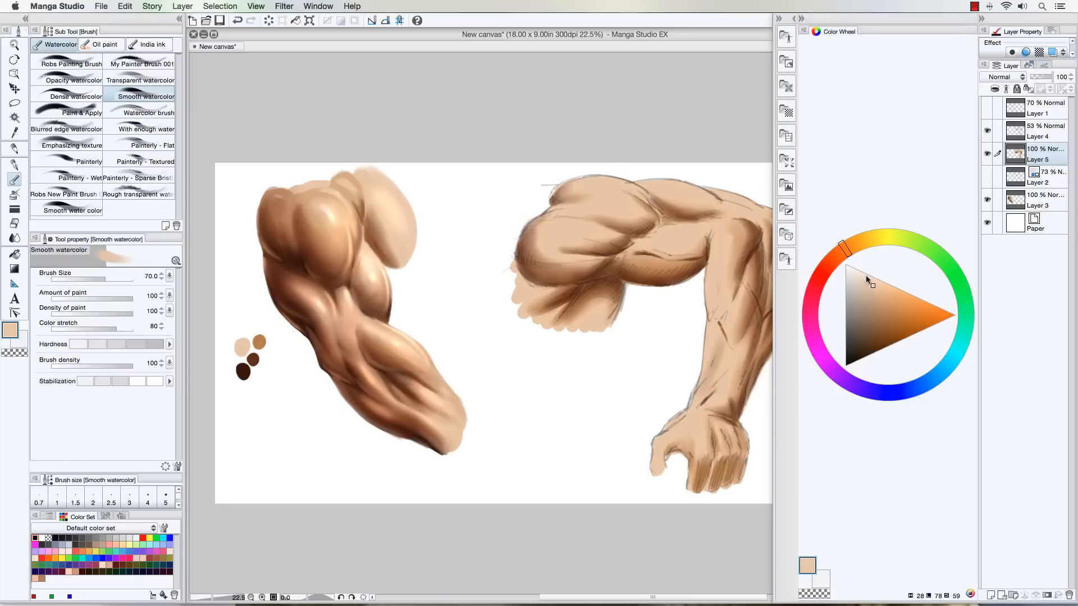
drag(870, 282, 871, 274)
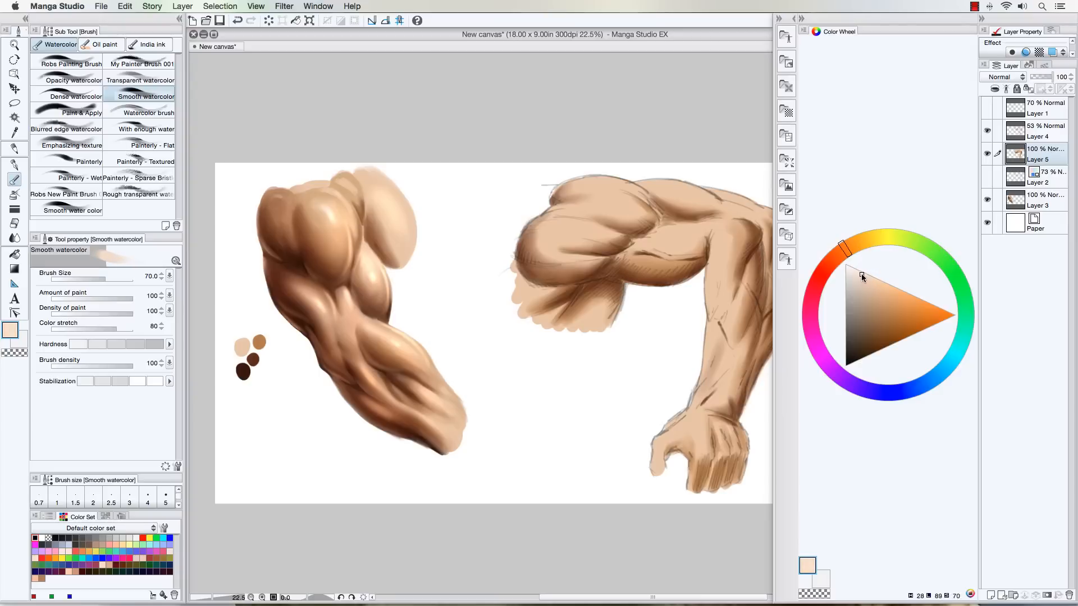
click(801, 19)
Step: Paint soft pale peach highlights on the shoulder muscles at brush sizes 100 and 120
key(bracketright)
key(bracketright)
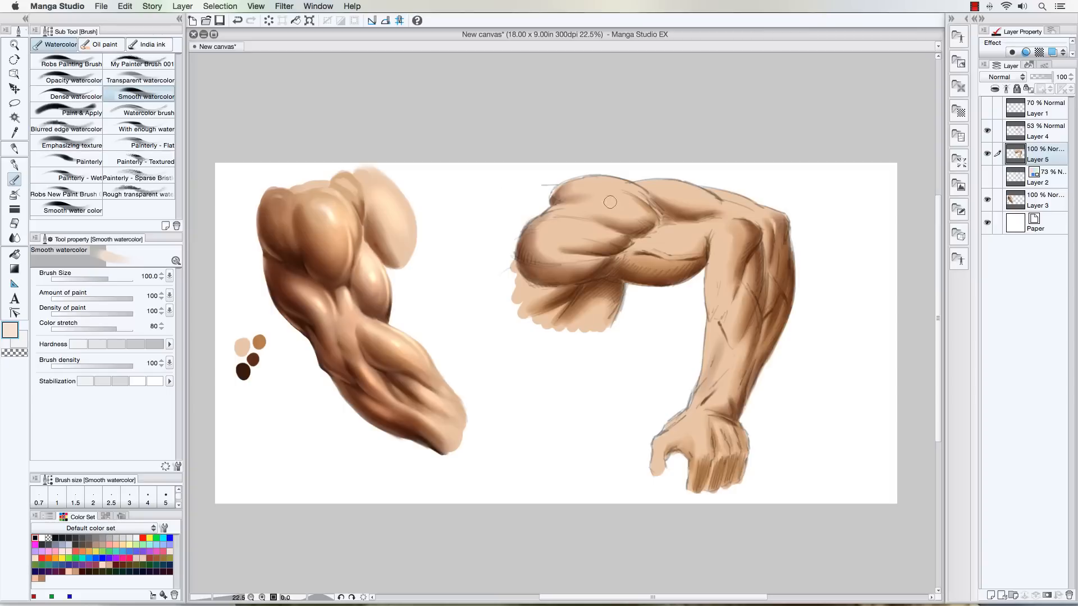
key(bracketright)
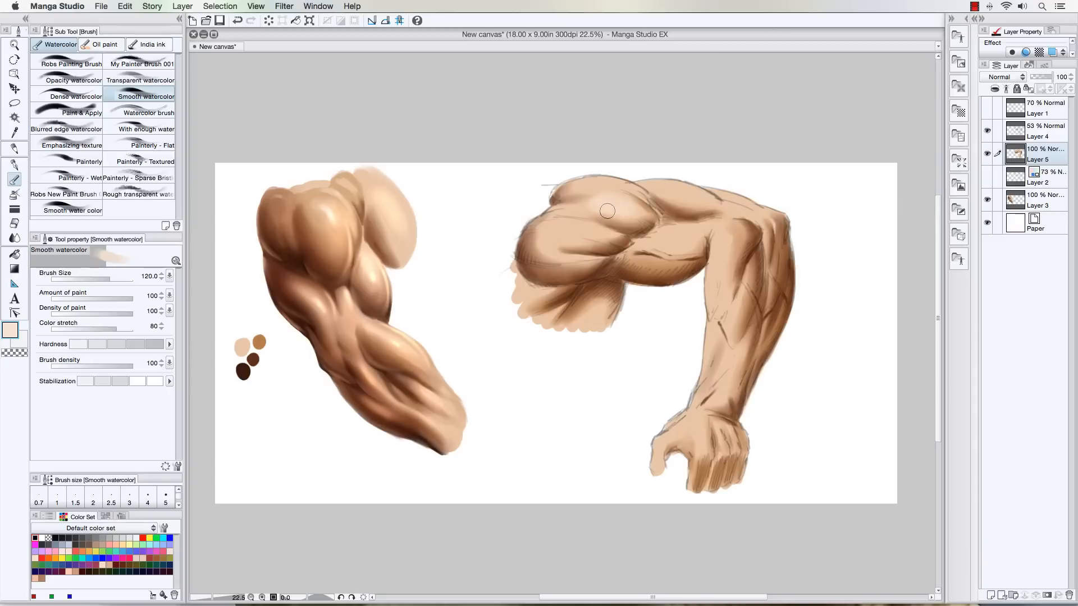
key(bracketleft)
key(bracketleft)
key(bracketleft)
key(bracketright)
key(bracketright)
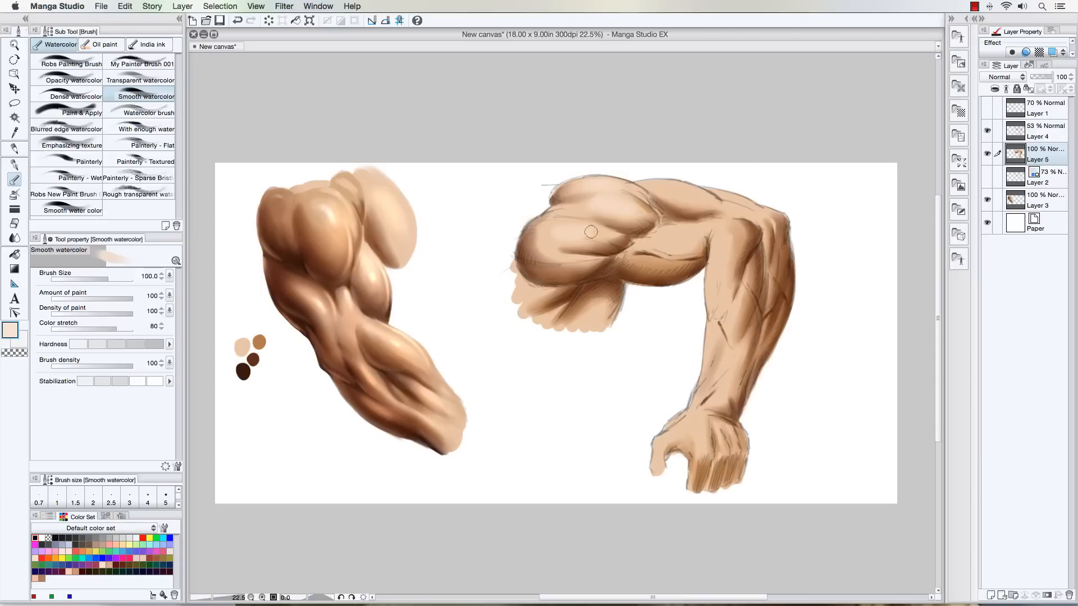
Step: Highlight the upper arm and the inner forearm near the elbow in pale peach, reducing the brush to 80
mouse_move(682, 234)
mouse_down()
mouse_move(667, 239)
mouse_move(685, 238)
mouse_up()
key(bracketleft)
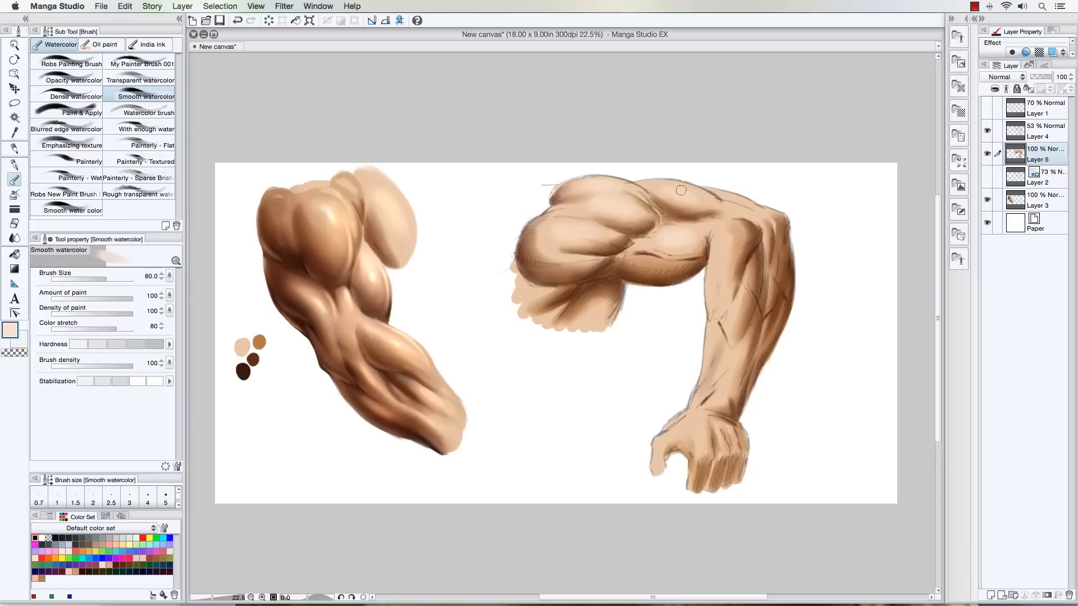
drag(720, 245, 718, 275)
key(bracketleft)
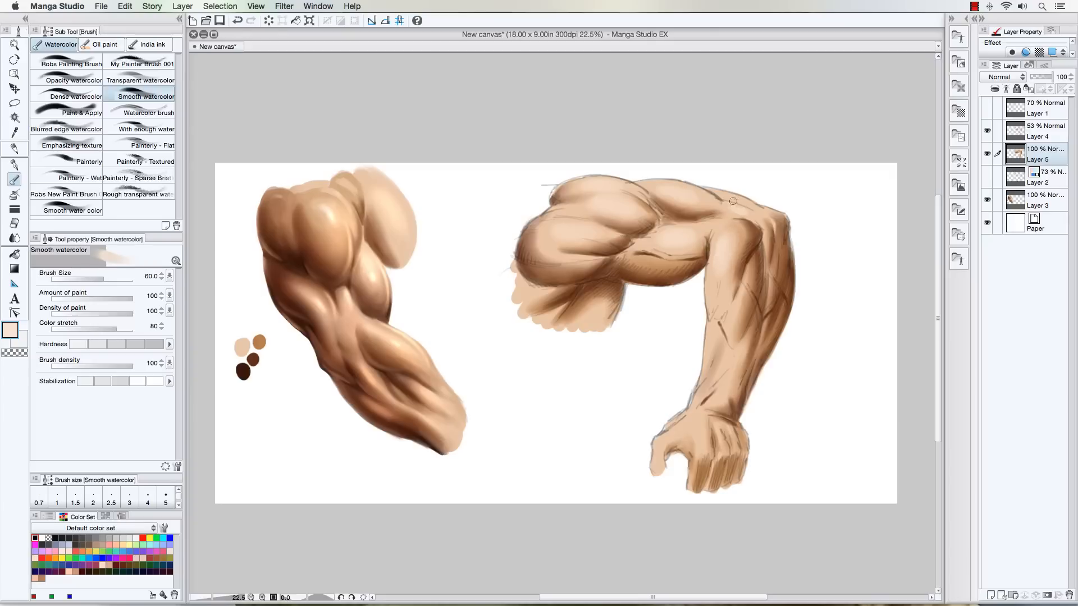
Step: Add smaller pale peach highlights around the elbow and down the forearm to the hand
key(bracketright)
key(bracketleft)
key(bracketright)
key(bracketleft)
key(bracketleft)
key(bracketleft)
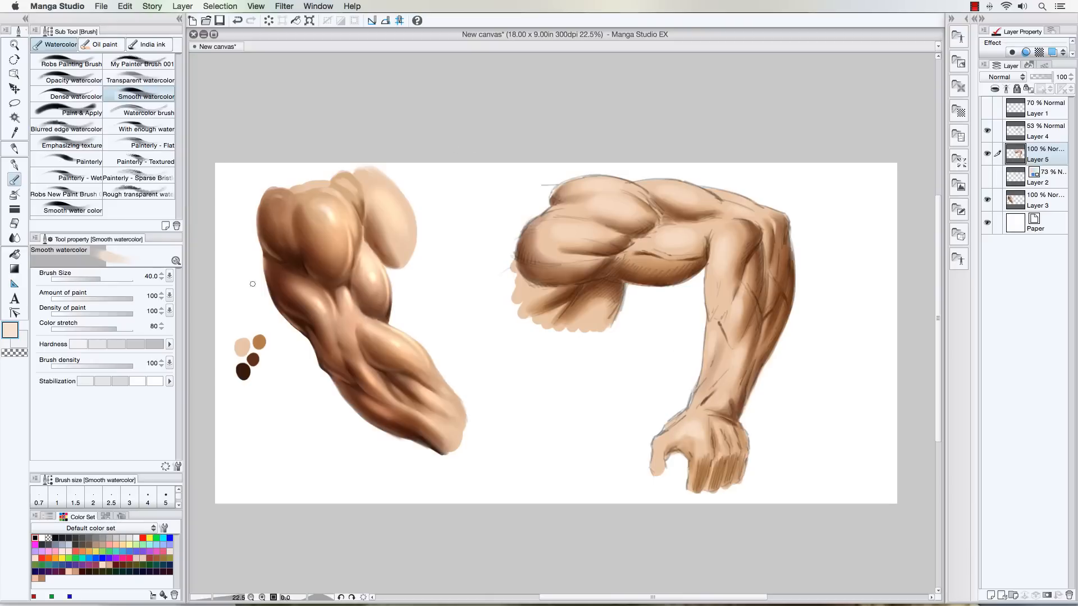
Step: Sample the dark brown swatch and shade the muscle creases on the outer forearm just below the elbow
alt+click(249, 364)
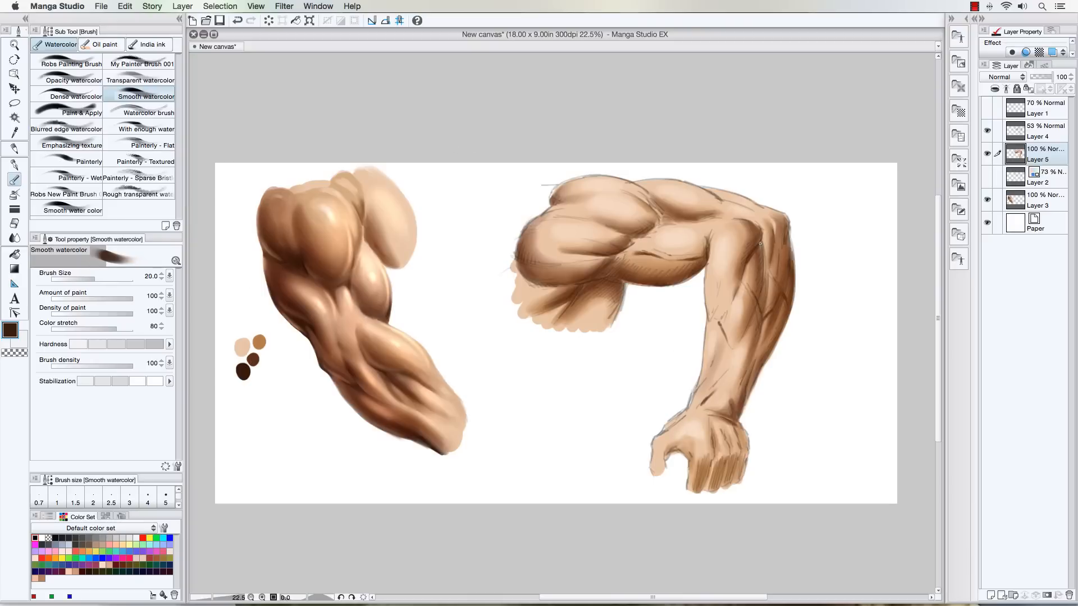
drag(763, 254, 764, 280)
drag(772, 234, 766, 304)
key(bracketleft)
key(bracketleft)
key(bracketright)
mouse_move(784, 227)
mouse_down()
mouse_move(788, 307)
mouse_move(790, 287)
mouse_move(775, 343)
mouse_move(791, 278)
mouse_move(760, 366)
mouse_move(787, 269)
mouse_up()
key(bracketleft)
key(bracketleft)
key(bracketleft)
key(bracketleft)
key(bracketleft)
key(bracketleft)
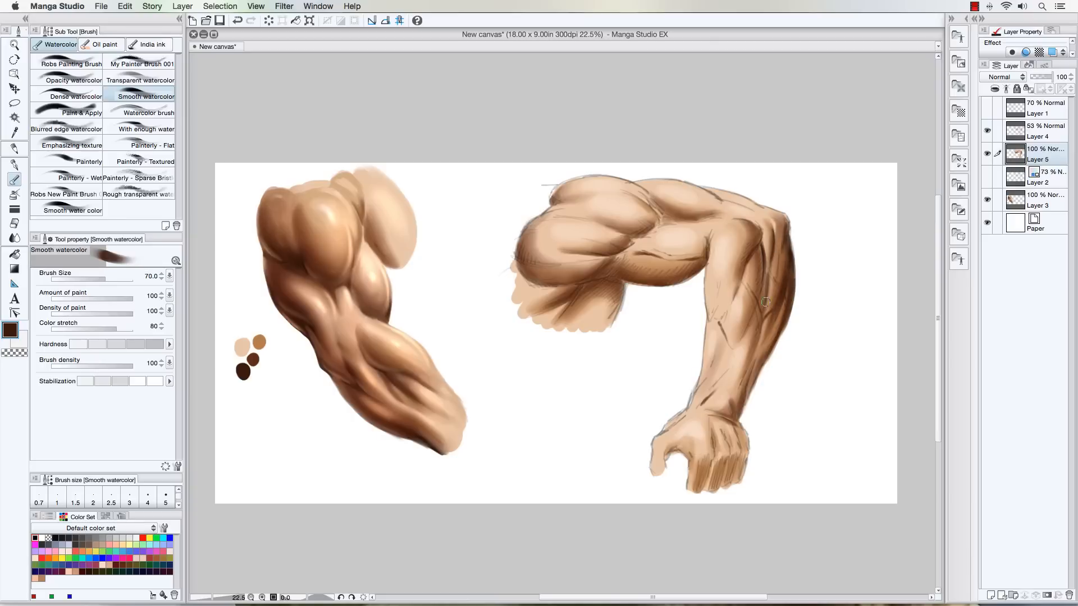
Step: Deepen the dark brown shadows down the outer forearm muscles, varying the brush size between 70 and 30
key(bracketright)
key(bracketright)
key(bracketright)
key(bracketleft)
key(bracketleft)
key(bracketright)
key(bracketright)
key(bracketright)
key(bracketright)
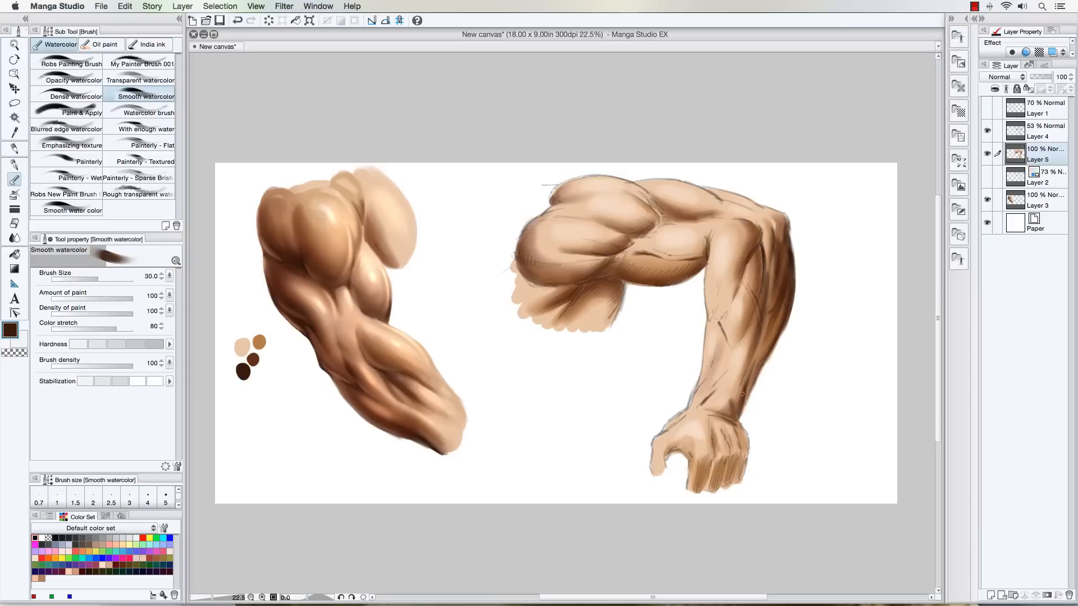
Step: Shade the lower outer forearm near the wrist and the crease beside the elbow in dark brown
key(bracketright)
key(bracketright)
drag(746, 387, 756, 355)
mouse_move(746, 396)
mouse_down()
mouse_move(758, 337)
mouse_move(734, 417)
mouse_move(731, 398)
mouse_move(732, 413)
mouse_move(758, 342)
mouse_move(812, 264)
mouse_move(750, 364)
mouse_up()
key(bracketleft)
key(bracketleft)
key(bracketleft)
key(bracketleft)
key(bracketright)
key(bracketright)
key(bracketright)
key(bracketright)
key(bracketleft)
key(bracketleft)
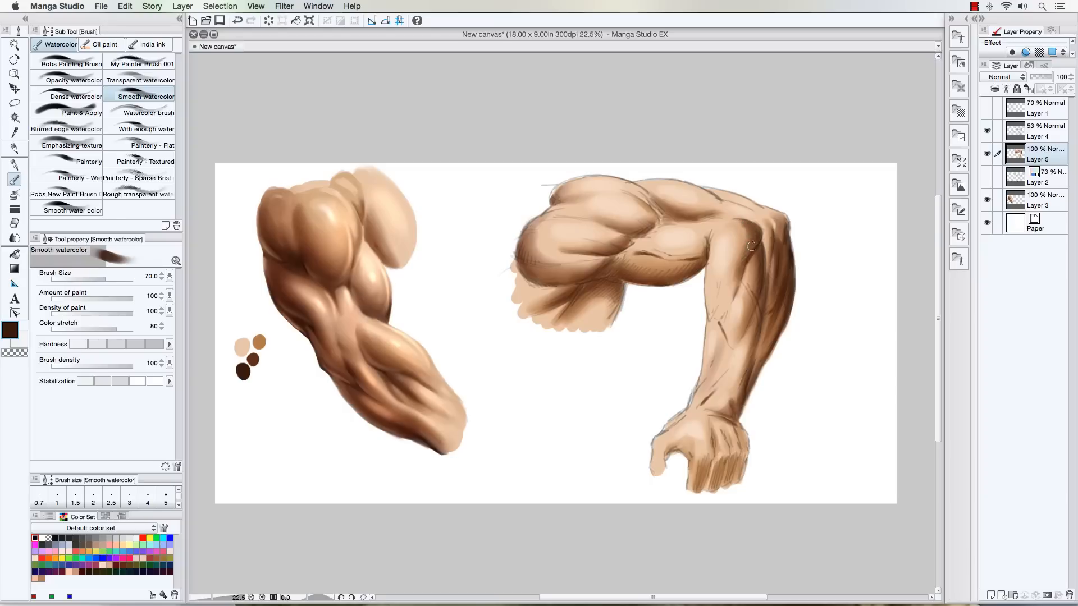
Step: Darken the inner forearm's muscle creases from the elbow toward the wrist, using dark brown at about brush size 60
key(bracketright)
key(bracketright)
key(bracketleft)
key(bracketright)
key(bracketright)
key(bracketleft)
key(bracketleft)
key(bracketleft)
key(bracketright)
key(bracketright)
key(bracketleft)
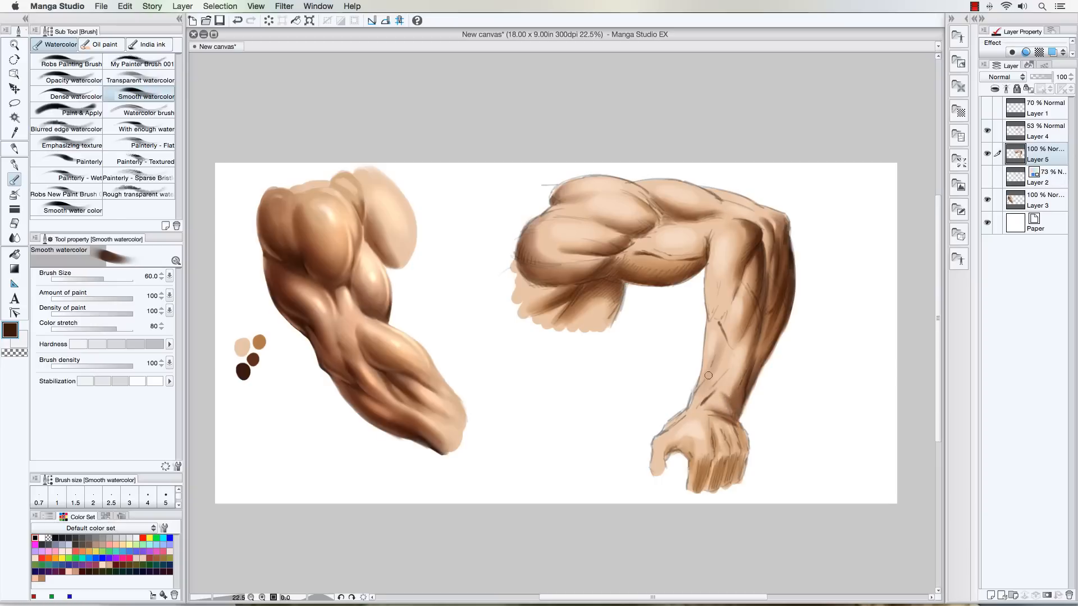
Step: Shade the wrist, knuckles and gaps between the fingers in dark brown with a smaller brush, up to size 50
key(bracketleft)
key(bracketleft)
key(bracketleft)
key(bracketright)
key(bracketright)
key(bracketleft)
key(bracketleft)
key(bracketleft)
key(bracketleft)
key([)
mouse_move(709, 465)
mouse_down()
mouse_move(702, 486)
mouse_move(732, 480)
mouse_up()
drag(739, 453, 736, 466)
key(])
key(])
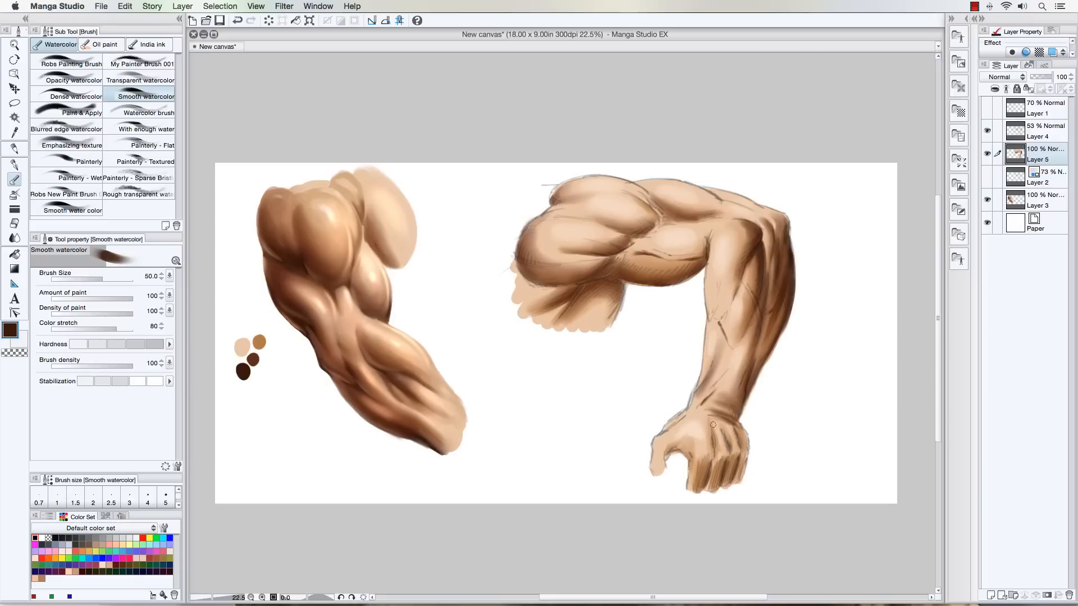
drag(715, 452, 711, 429)
Step: Darken the underside of the upper arm and the armpit crease with dark brown at brush sizes 80 to 40
key(bracketright)
key(bracketright)
drag(679, 276, 693, 270)
key(bracketright)
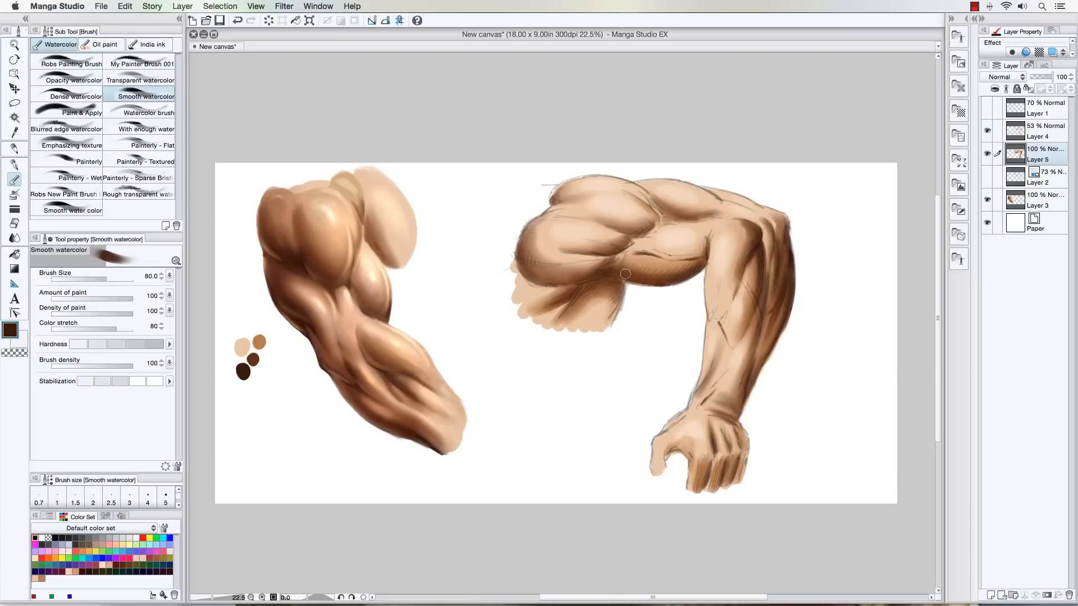
key(bracketleft)
key(bracketleft)
key(bracketleft)
key(bracketleft)
key(bracketright)
key(bracketleft)
key(bracketleft)
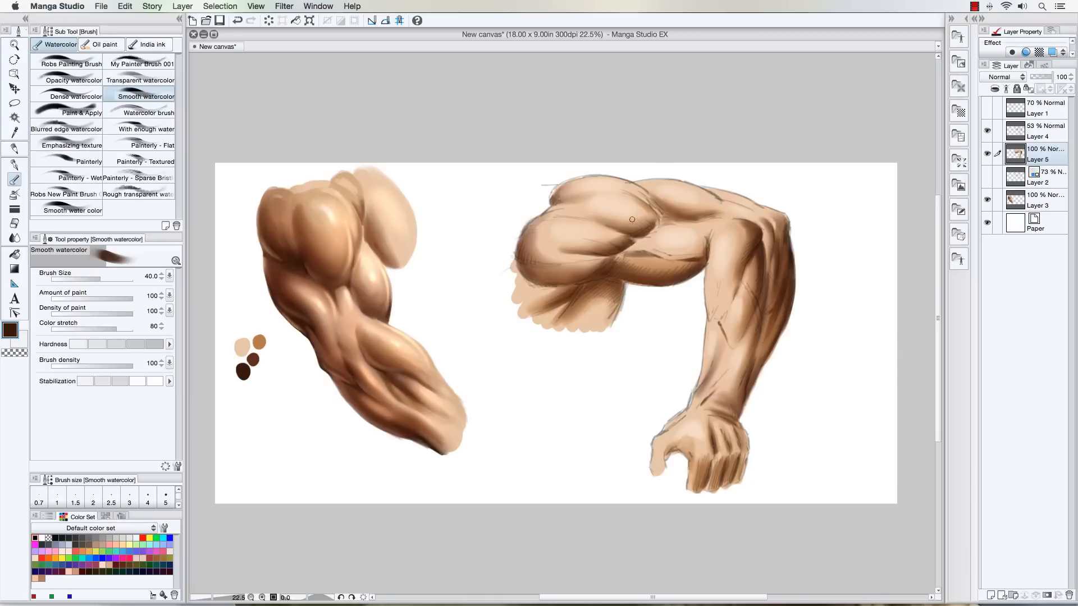
Step: Shade the creases between the shoulder muscles and the shoulder's lower edge in dark brown, enlarging the brush to 100
key(bracketright)
key(bracketright)
key(bracketleft)
key(bracketleft)
key(bracketleft)
key(bracketright)
key(bracketright)
key(bracketright)
key(bracketright)
key(bracketright)
key(bracketleft)
key(bracketleft)
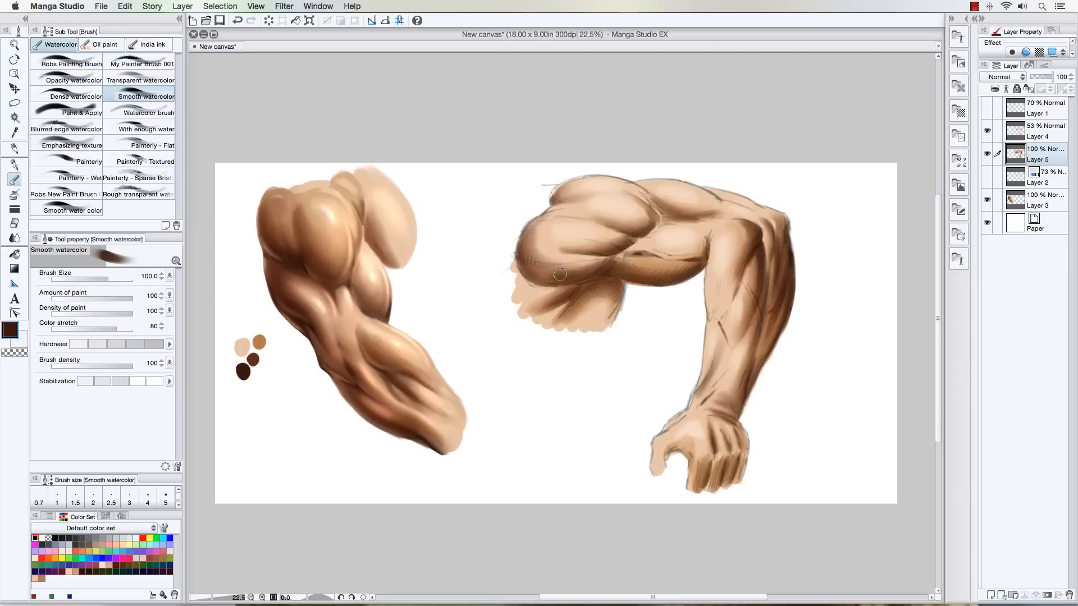
Step: Shade the torso area beneath the shoulder and armpit in dark brown at about brush size 50
key(bracketleft)
key(bracketleft)
key(bracketleft)
key(bracketleft)
key(bracketright)
key(bracketright)
mouse_move(580, 293)
mouse_down()
mouse_move(599, 279)
mouse_move(613, 285)
mouse_up()
key(bracketright)
drag(596, 290, 613, 288)
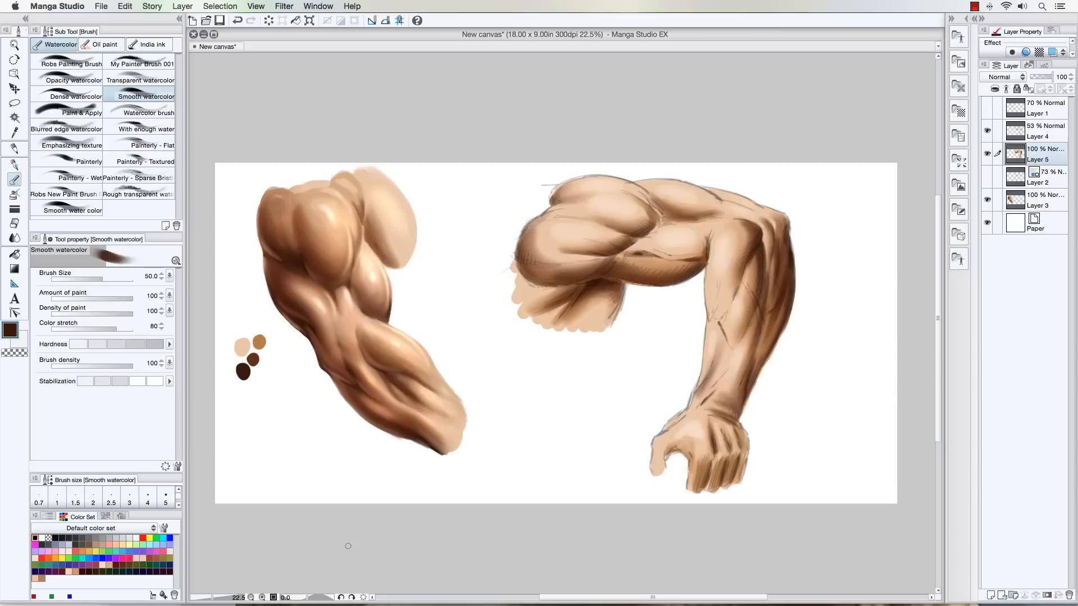
Step: Hide the Layer 4 line art and sample the shoulder's light peach tone for blending at brush size 80
click(987, 131)
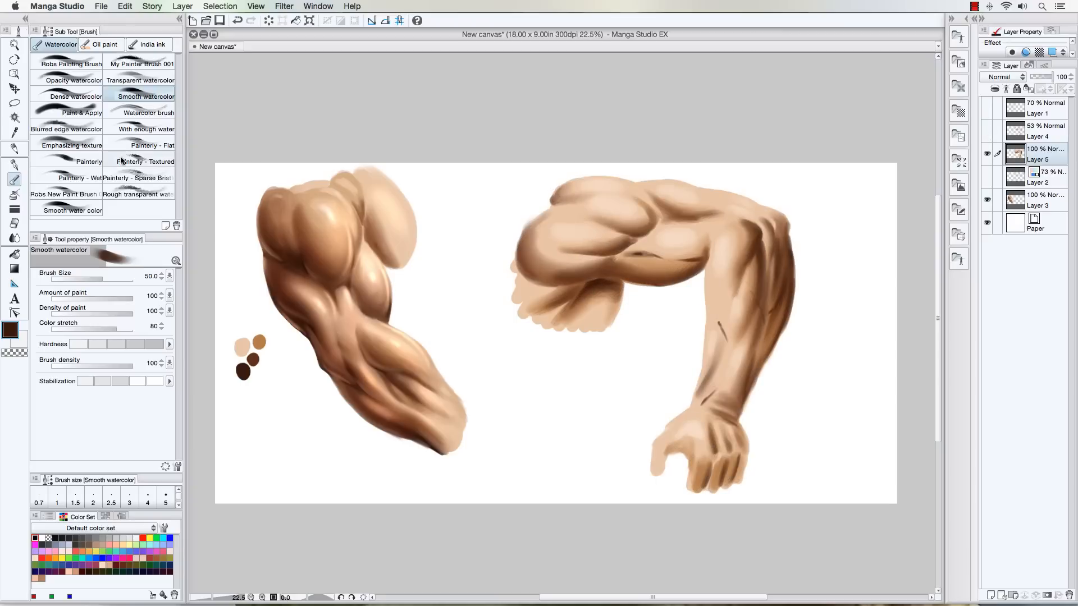
key(bracketright)
key(bracketright)
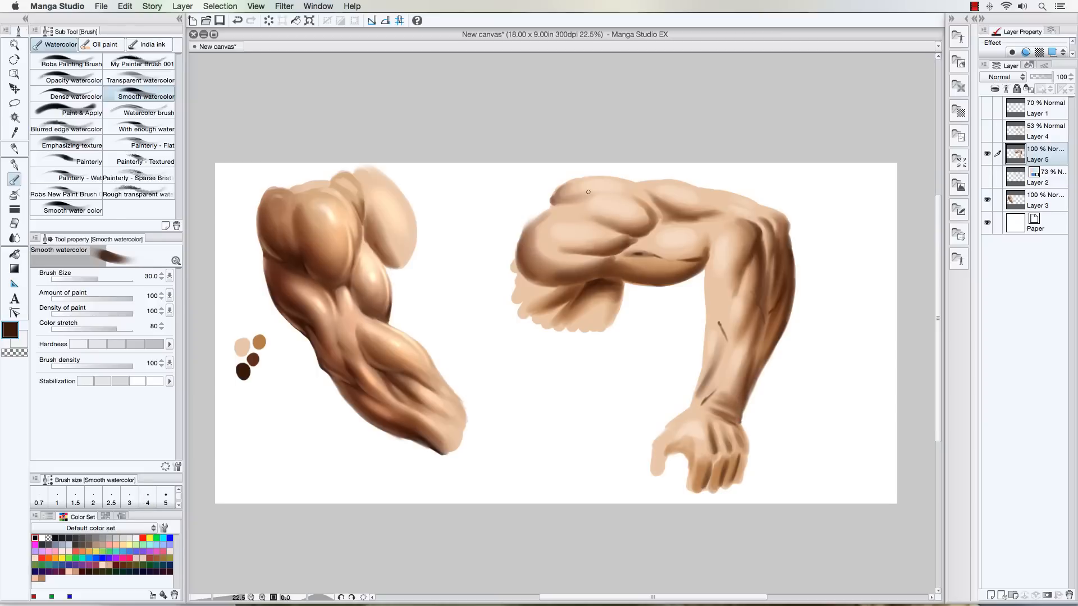
alt+click(543, 235)
key(bracketright)
key(bracketright)
key(bracketright)
key(bracketright)
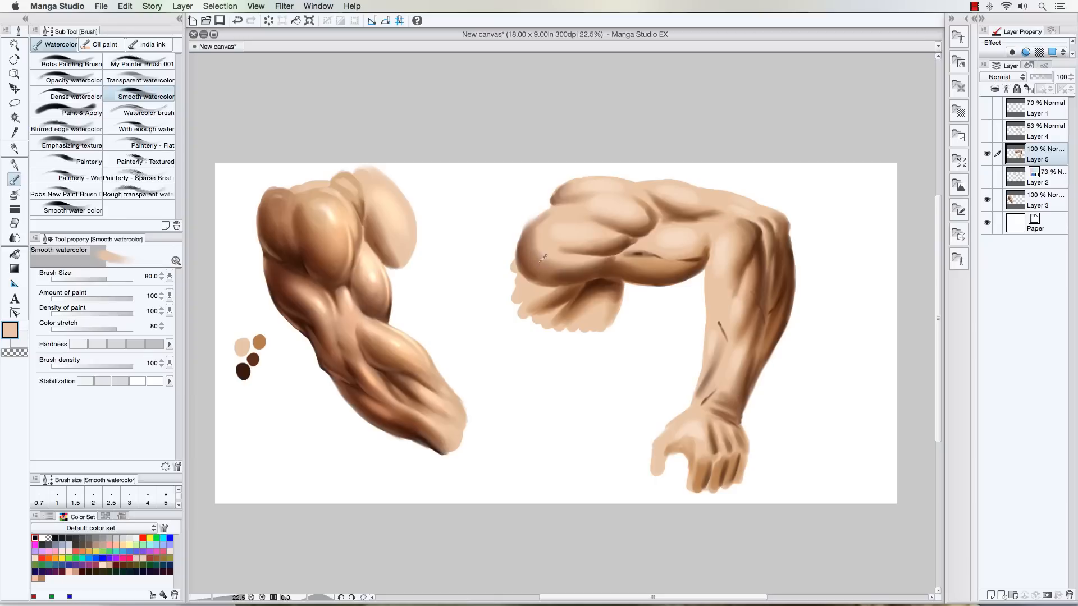
Step: Sample mid-brown skin tones from the shoulder and elbow and softly blend those areas at brush sizes 120 and 100
alt+click(543, 257)
key(bracketright)
key(bracketright)
key(bracketright)
key(bracketright)
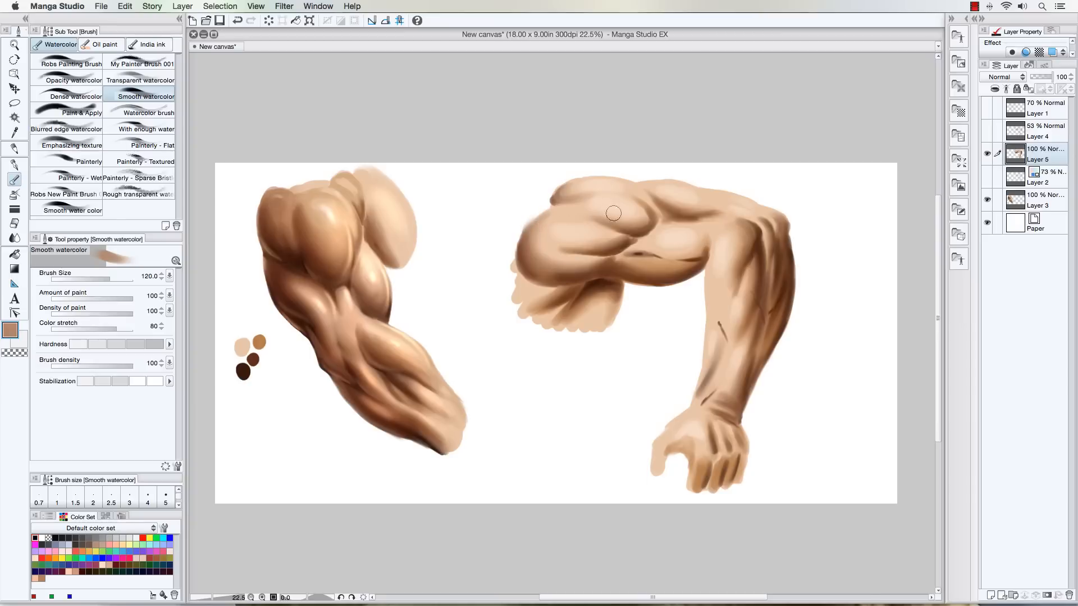
alt+click(754, 230)
key(bracketleft)
key(bracketleft)
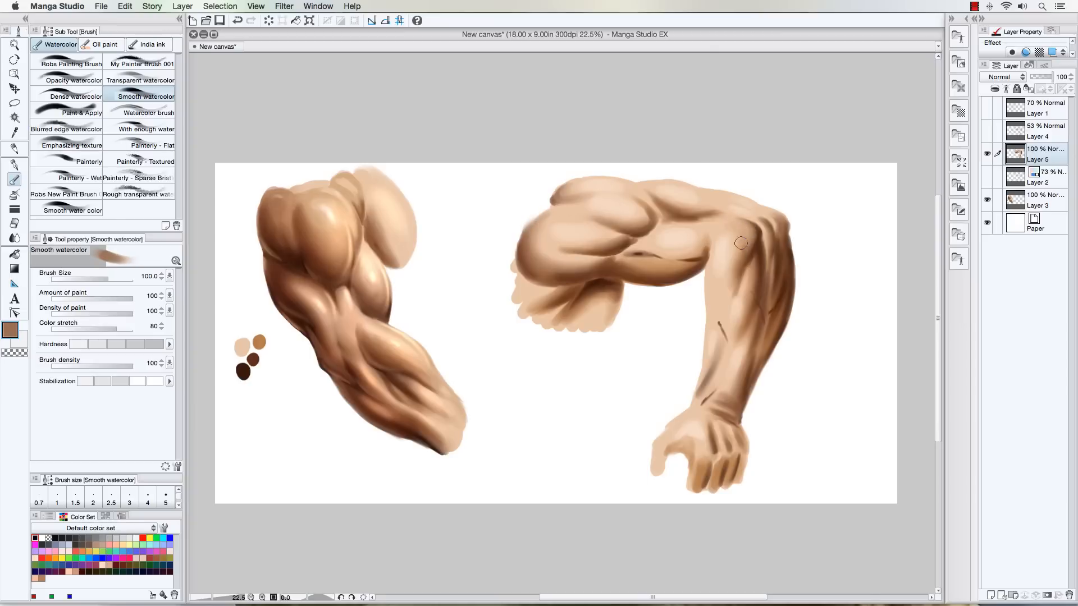
Step: Blend the elbow and upper forearm shadows with a sampled darker brown at brush size 70 and show the Layer 4 line art again
alt+click(752, 231)
key(bracketleft)
key(bracketleft)
key(bracketleft)
key(bracketleft)
key(bracketleft)
key(bracketright)
key(bracketright)
key(bracketleft)
key(bracketleft)
key(bracketleft)
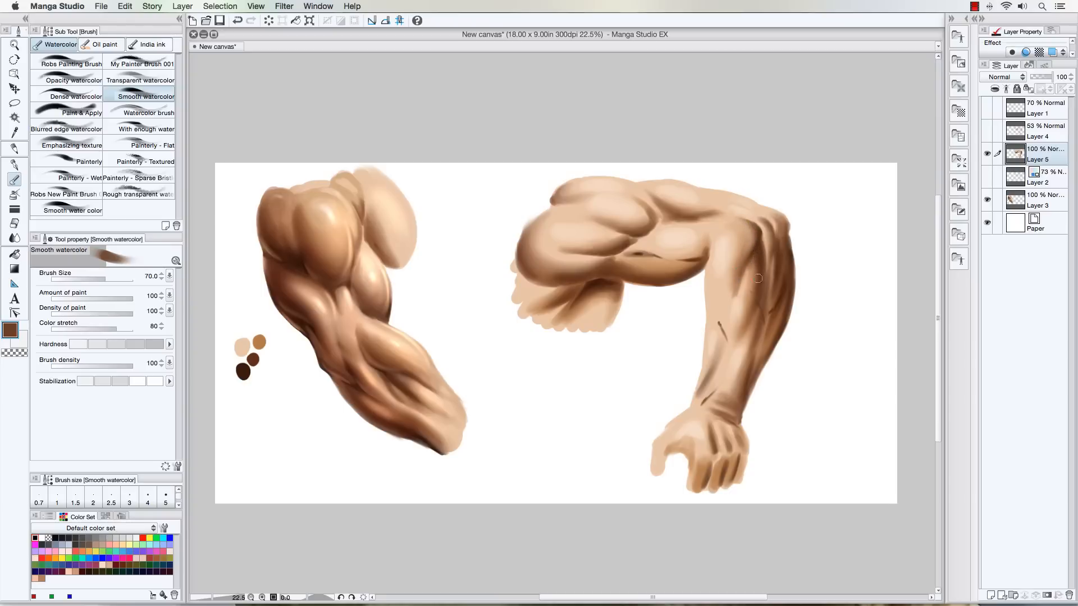
key(bracketright)
key(bracketright)
click(987, 131)
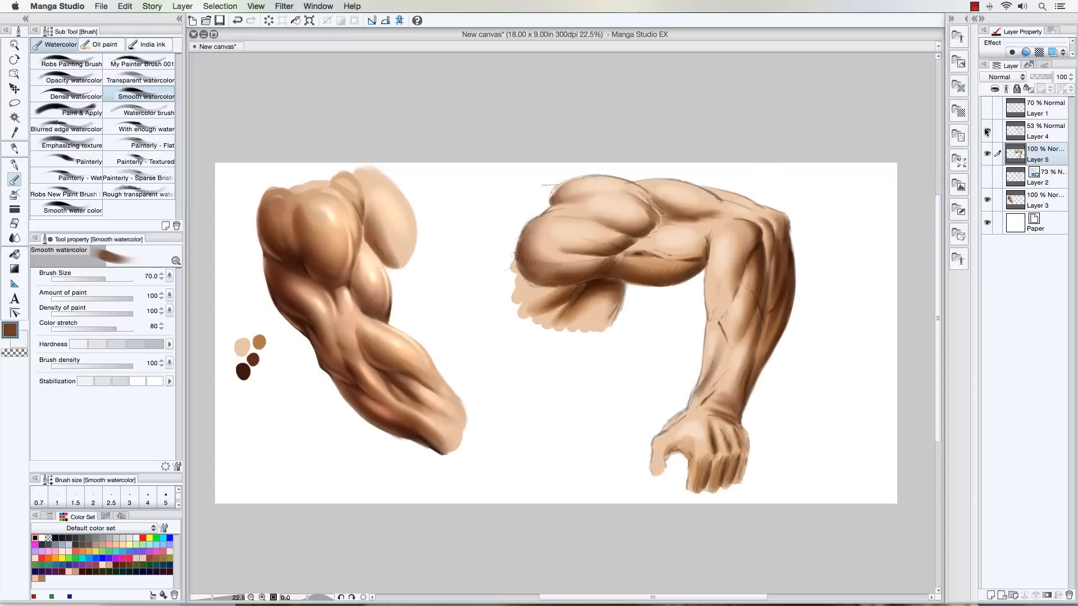
Step: Sample pale peach from the upper shoulder and start a thin vein highlight on the forearm with Smooth watercolor at size 20
click(14, 46)
click(732, 347)
drag(731, 346, 763, 344)
click(14, 149)
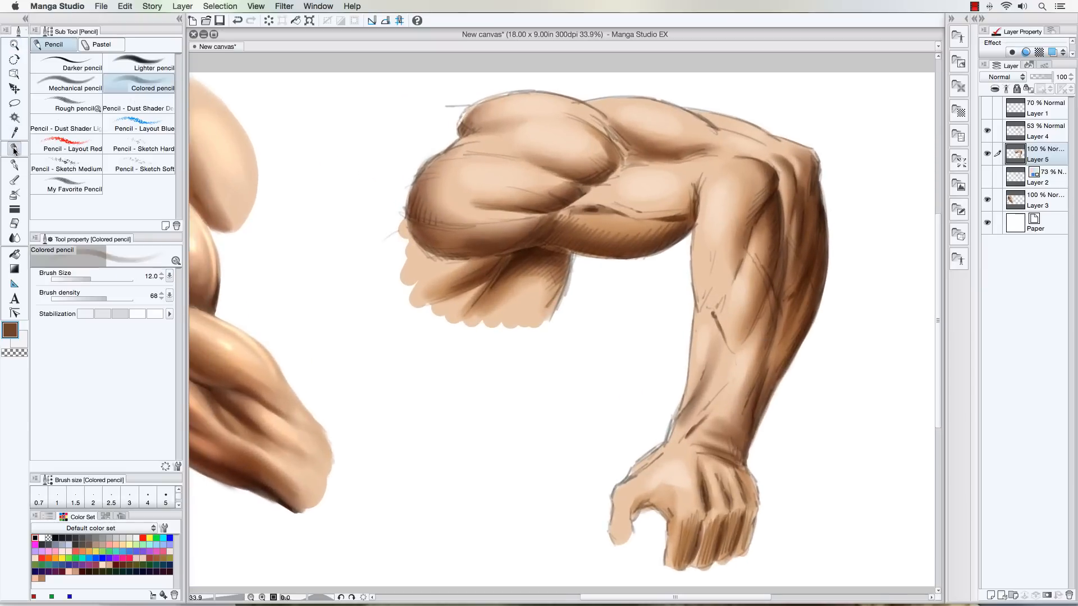
click(13, 184)
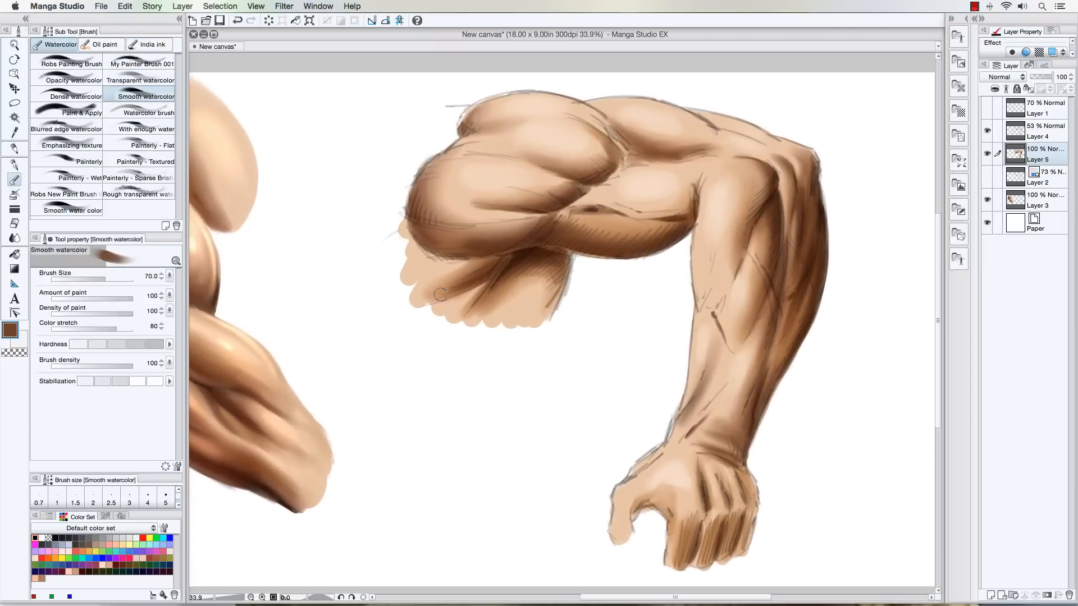
alt+click(705, 343)
alt+click(649, 357)
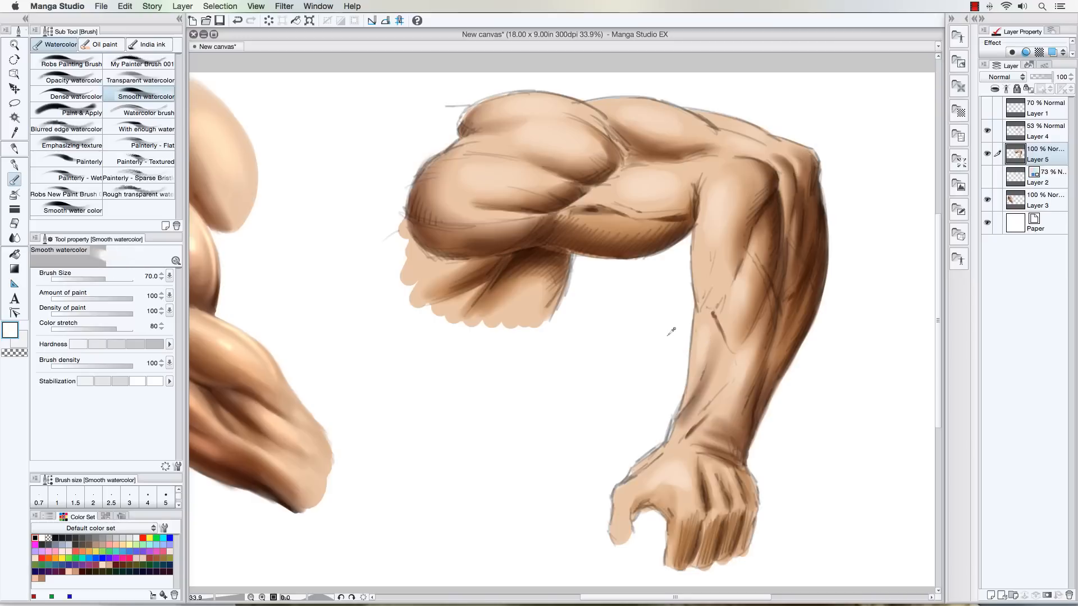
alt+click(550, 128)
key(bracketleft)
key(bracketleft)
key(bracketleft)
key(bracketleft)
key(bracketleft)
key(bracketleft)
key(bracketright)
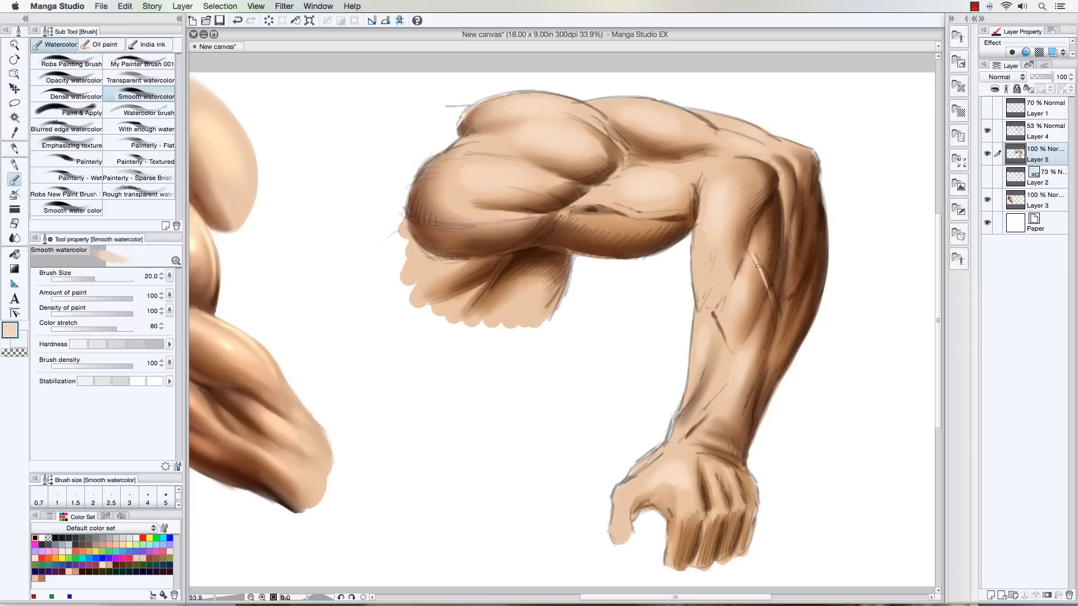
Step: Paint thin pale peach vein highlights along the outer forearm and beside the dark inner forearm crease
drag(761, 274, 775, 314)
key(bracketleft)
mouse_move(788, 239)
mouse_down()
mouse_move(807, 268)
mouse_move(798, 255)
mouse_move(786, 296)
mouse_up()
mouse_move(725, 331)
mouse_down()
mouse_move(729, 339)
mouse_move(715, 317)
mouse_up()
key(])
key(])
key(])
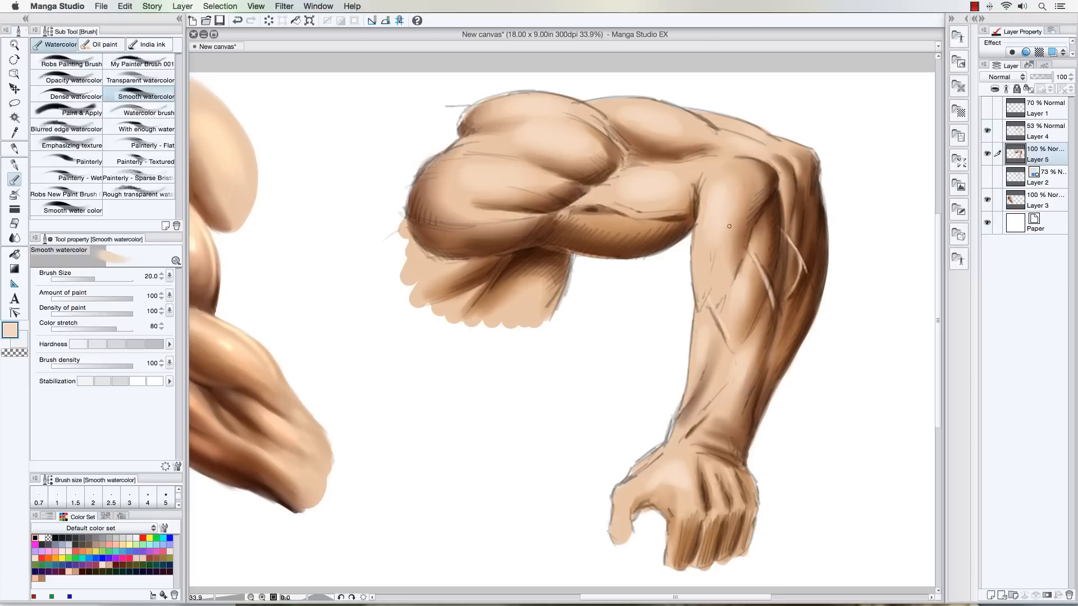
Step: Sample dark brown from the shoulder's lower shadow and add fine vein shadows on the forearm at brush size 17
key(bracketleft)
key(bracketleft)
key(bracketleft)
alt+click(526, 247)
key(bracketright)
key(bracketright)
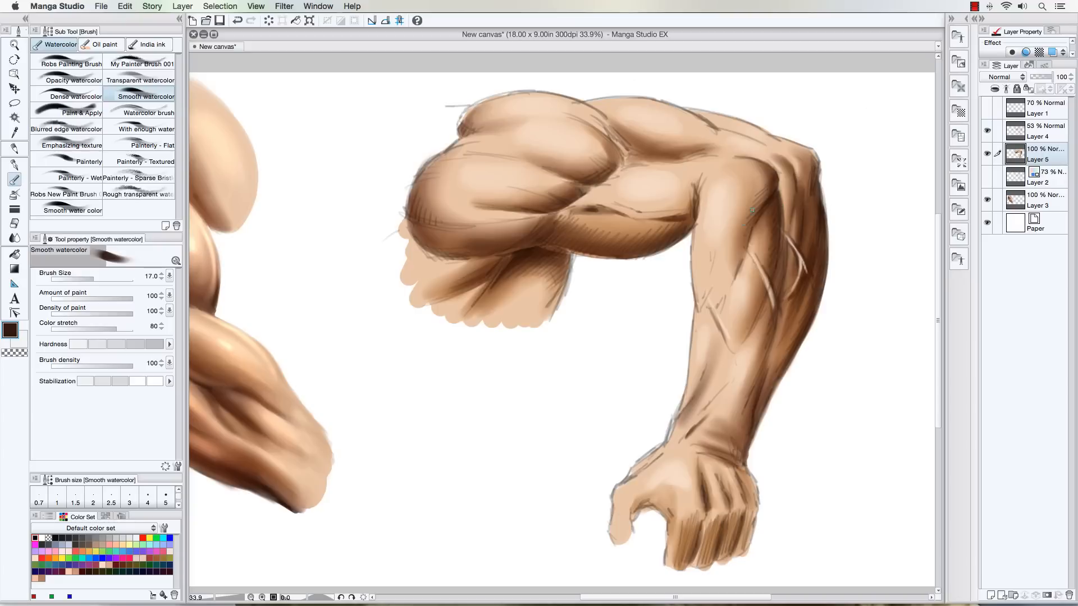
Step: Sample light peach, highlight the crease under the upper arm muscle at brush size 30, and hide the Layer 4 line art
alt+click(718, 194)
key(bracketright)
key(bracketright)
key(bracketright)
key(bracketright)
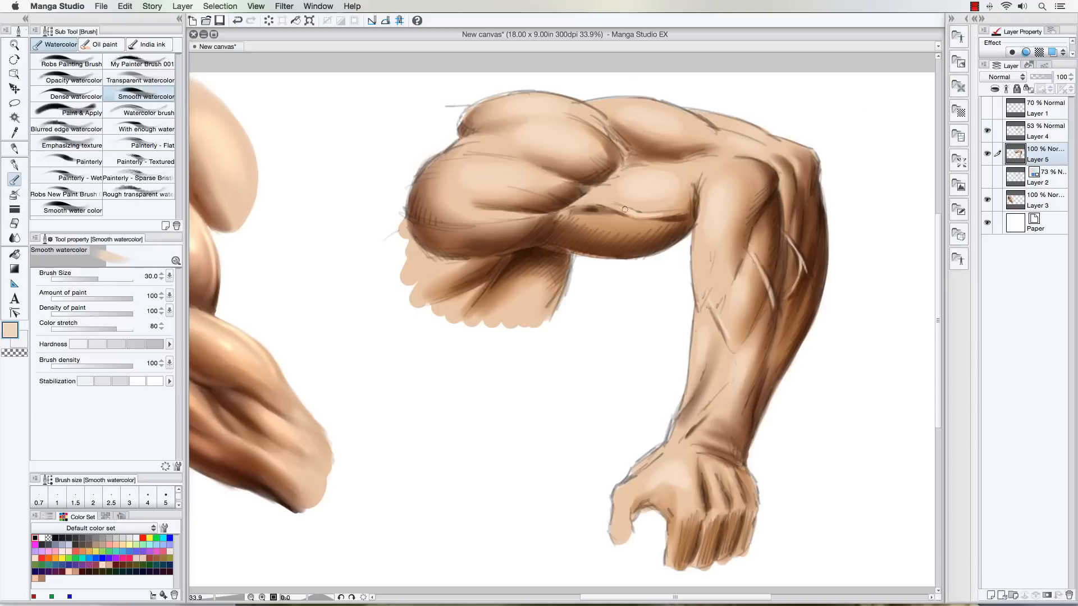
drag(625, 209, 658, 214)
drag(675, 221, 610, 216)
click(987, 131)
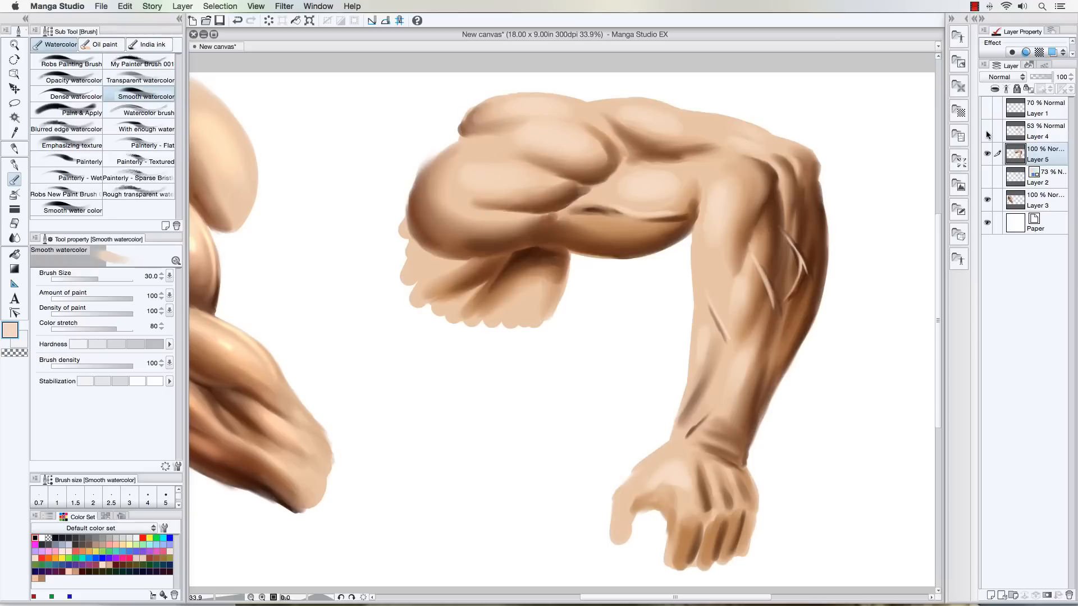
Step: Show the Layer 4 line art, lower its opacity to 23%, and make Layer 5 active for painting
click(987, 132)
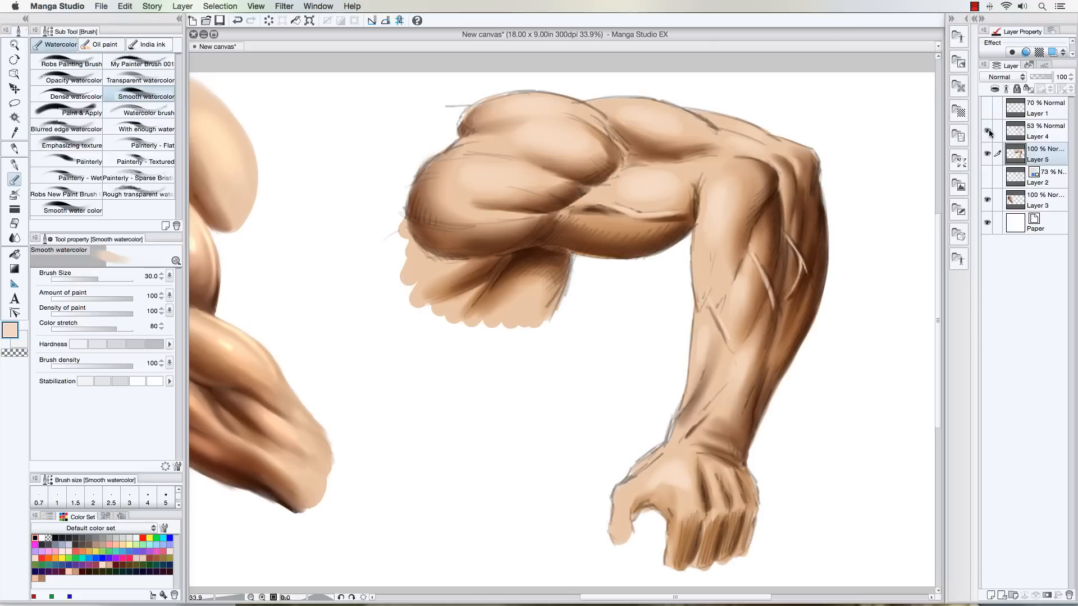
click(1041, 131)
drag(1046, 77, 1036, 79)
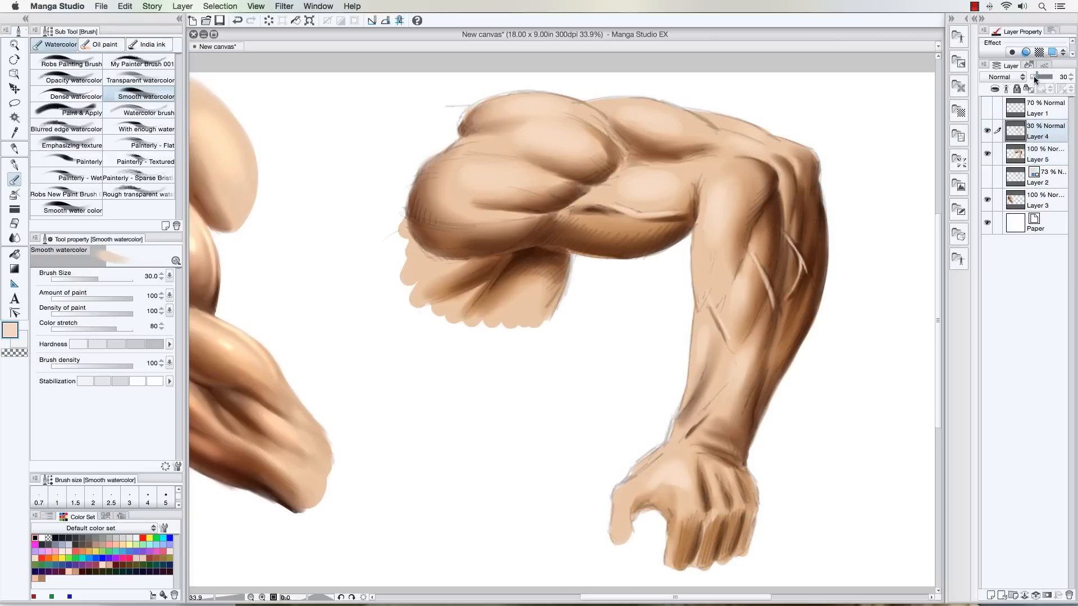
drag(1037, 79, 1034, 79)
click(1027, 162)
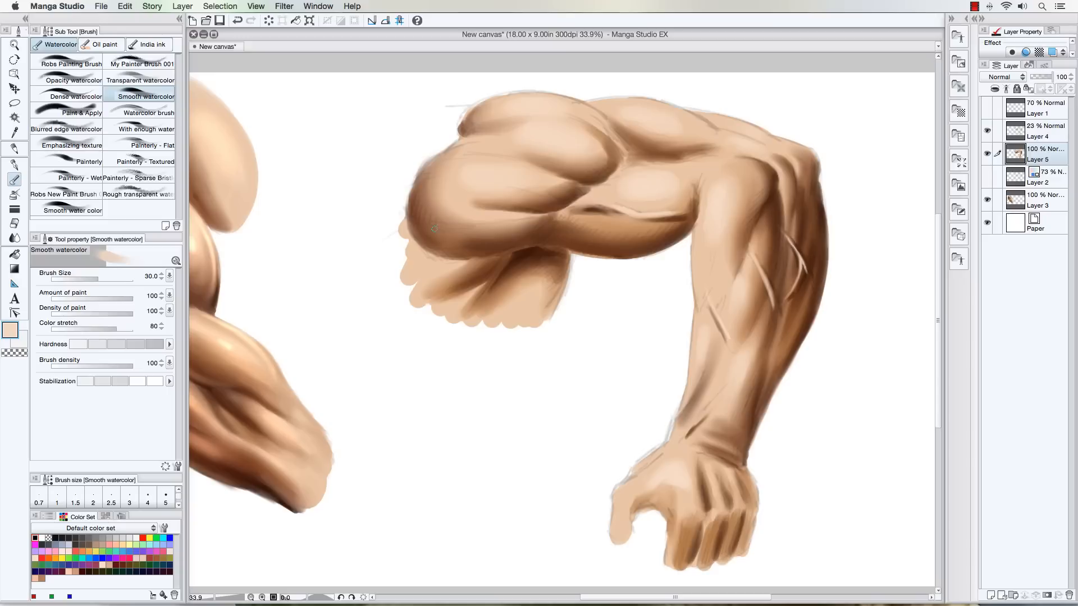
Step: Sample very dark brown from the reference arm's lower edge and darken the elbow and outer forearm edge with brush sizes up to 70
alt+click(575, 184)
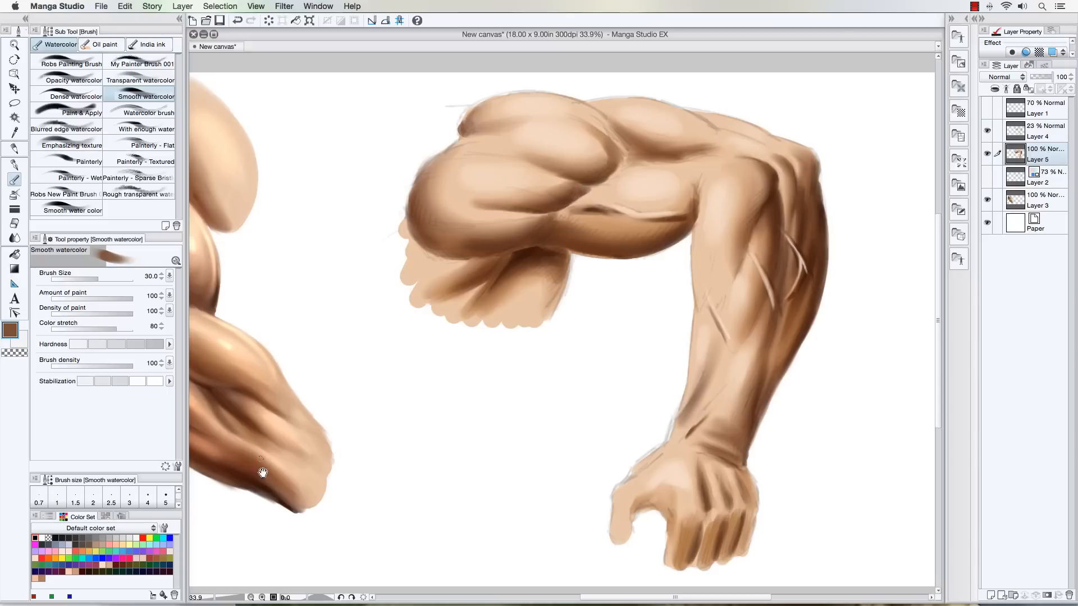
scroll(265, 474, left, 3)
alt+click(312, 476)
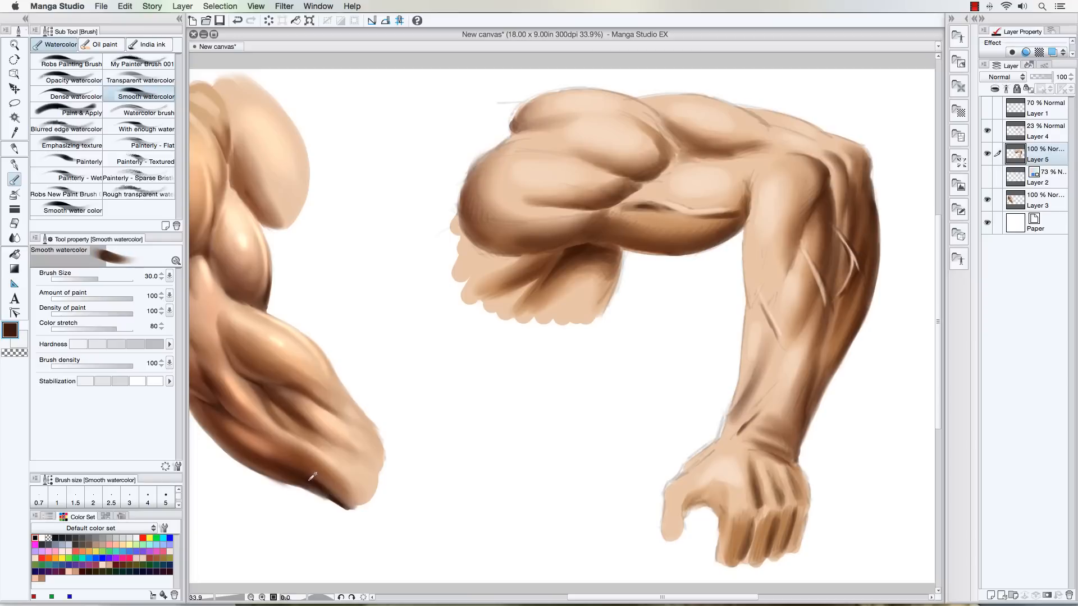
mouse_move(863, 174)
mouse_down()
mouse_move(864, 185)
mouse_move(867, 163)
mouse_up()
key(bracketleft)
mouse_move(866, 178)
mouse_down()
mouse_move(860, 217)
mouse_move(872, 198)
mouse_up()
key(bracketright)
key(bracketright)
key(bracketright)
key(bracketright)
key(bracketright)
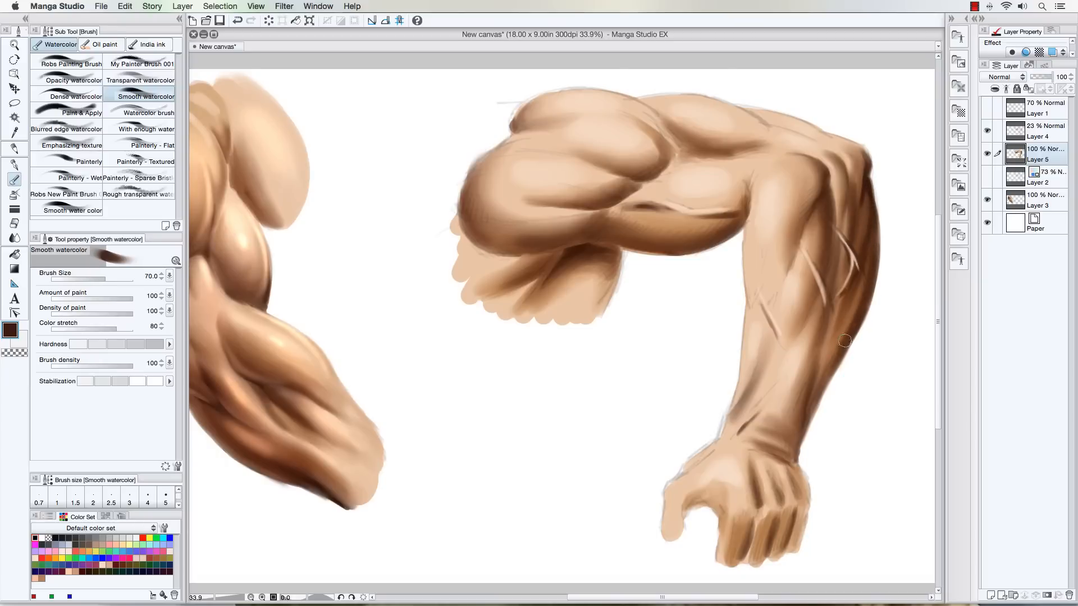
Step: Paint dark brown shading along the outer wrist and down the outer side of the hand with a smaller brush
key(bracketleft)
key(bracketleft)
drag(793, 454, 805, 418)
key(bracketleft)
mouse_move(786, 458)
mouse_down()
mouse_move(806, 505)
mouse_move(800, 517)
mouse_move(796, 481)
mouse_move(804, 511)
mouse_move(793, 548)
mouse_move(805, 492)
mouse_move(784, 477)
mouse_move(788, 535)
mouse_up()
key(bracketright)
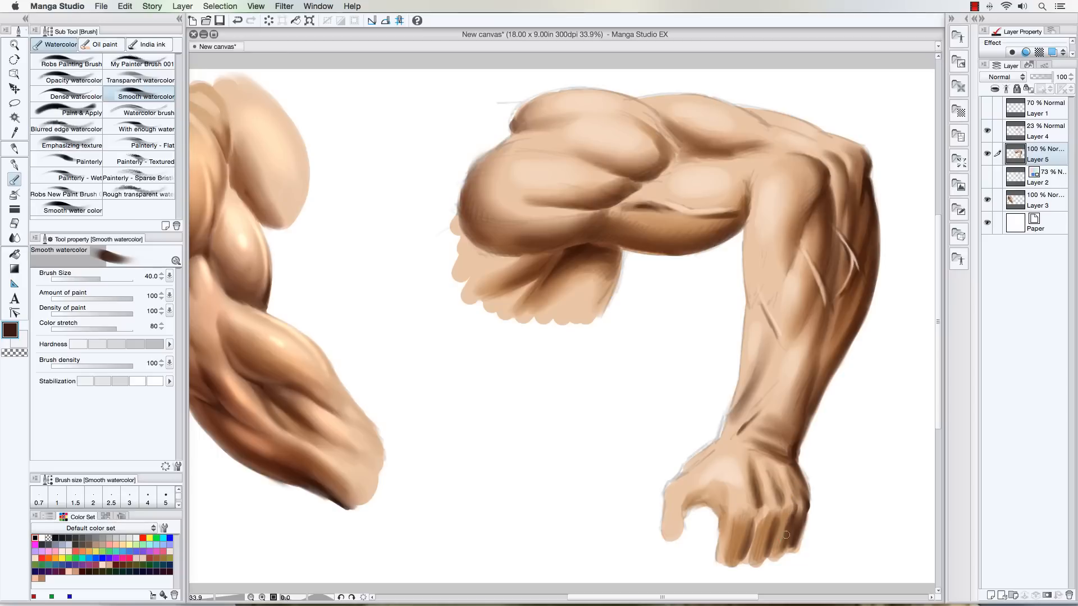
Step: Darken the undersides of the fingers and the gaps between them with dark brown at brush size 50
key(bracketleft)
key(bracketleft)
key(bracketright)
key(bracketright)
key(bracketright)
drag(753, 511, 736, 560)
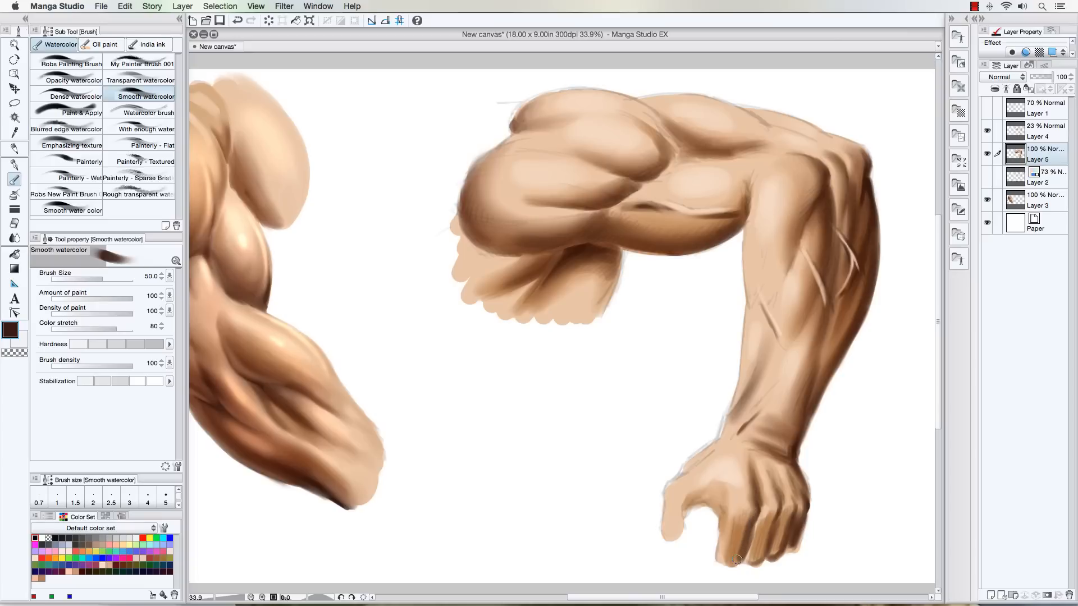
drag(758, 518, 754, 548)
Step: Switch the paint color to white and brush a highlight onto the upper forearm near the elbow
key(bracketleft)
key(bracketleft)
key(bracketleft)
key(c)
key(bracketright)
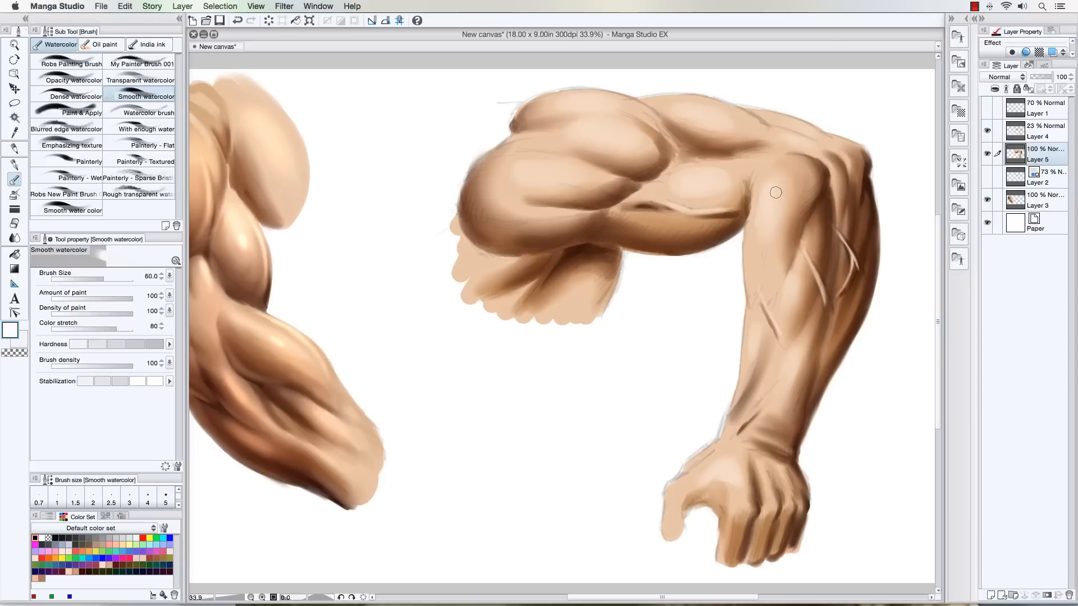
key(bracketright)
drag(775, 203, 776, 180)
Step: Sample pale peach from the upper forearm and build soft highlights on the forearm and shoulder muscles, varying the brush size around 70
alt+click(780, 193)
key(bracketright)
key(bracketright)
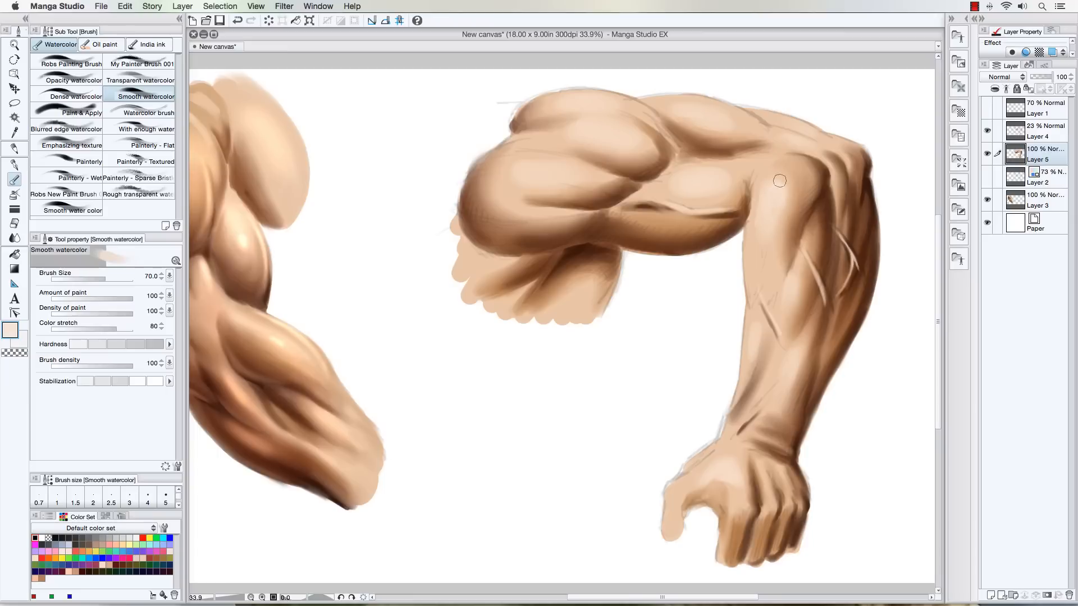
key(bracketleft)
key(bracketleft)
key(bracketleft)
key(bracketleft)
key(bracketright)
key(bracketright)
key(bracketright)
key(bracketleft)
key(bracketleft)
key(bracketleft)
key(bracketleft)
key(bracketleft)
key(bracketleft)
key(bracketleft)
key(bracketright)
key(bracketright)
key(bracketright)
key(bracketright)
key(bracketright)
key(bracketright)
key(bracketright)
key(bracketleft)
key(bracketleft)
key(bracketleft)
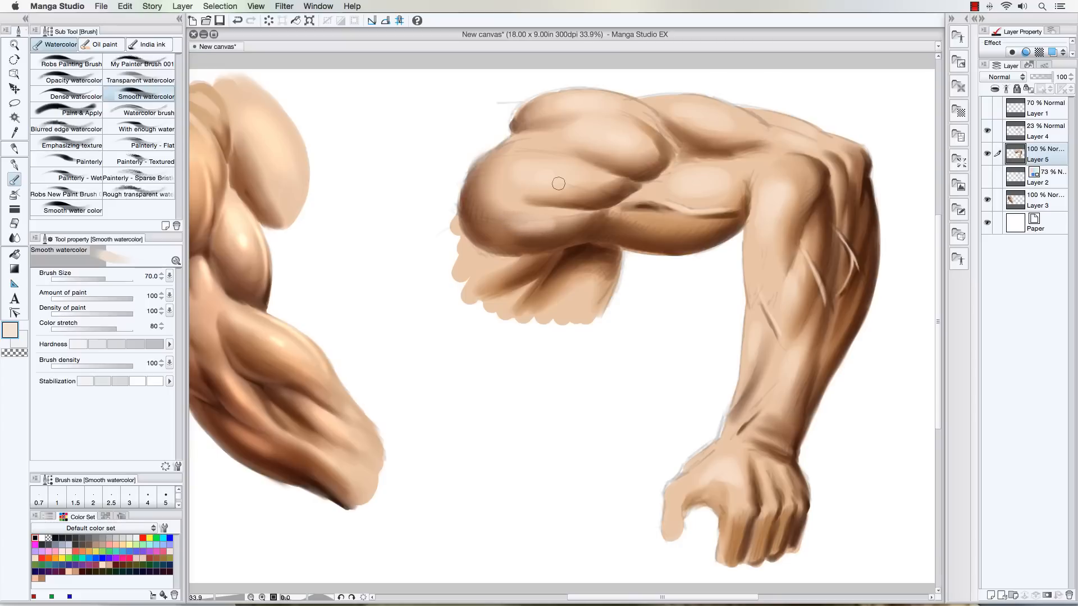
Step: Sample dark brown from the upper arm's underside and deepen its lower edge and the crease above it with a smaller brush
alt+click(661, 242)
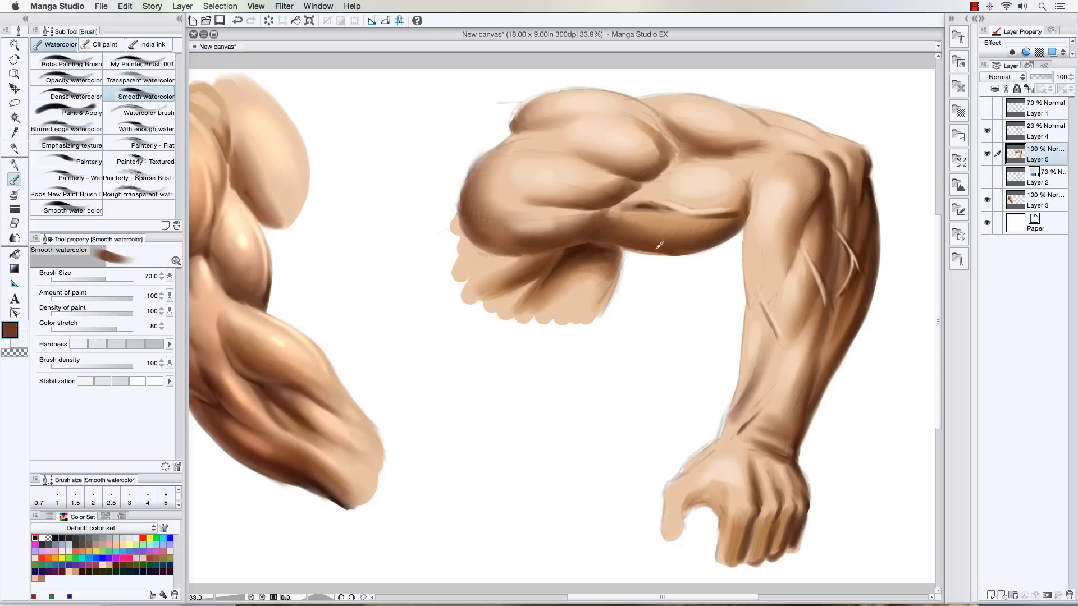
key(bracketleft)
key(bracketleft)
key(bracketleft)
key(bracketleft)
drag(663, 251, 608, 240)
mouse_move(641, 208)
mouse_down()
mouse_move(668, 211)
mouse_move(625, 209)
mouse_move(646, 213)
mouse_up()
Step: Sample pale peach from the upper forearm and paint reflected light along the upper arm's lower edge at brush size 50
key(bracketright)
key(bracketright)
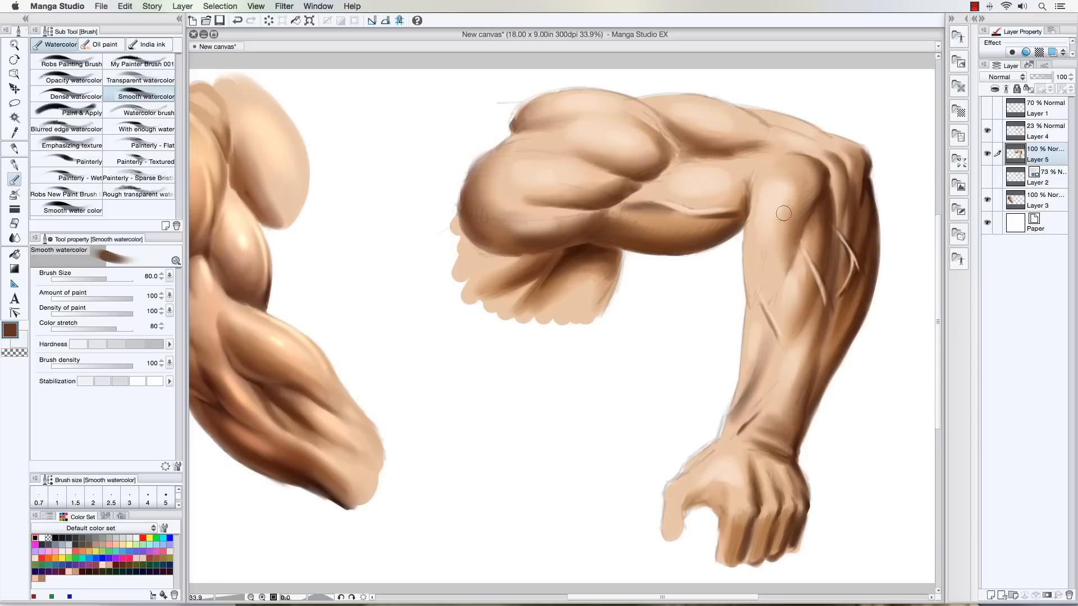
key(bracketright)
alt+click(785, 188)
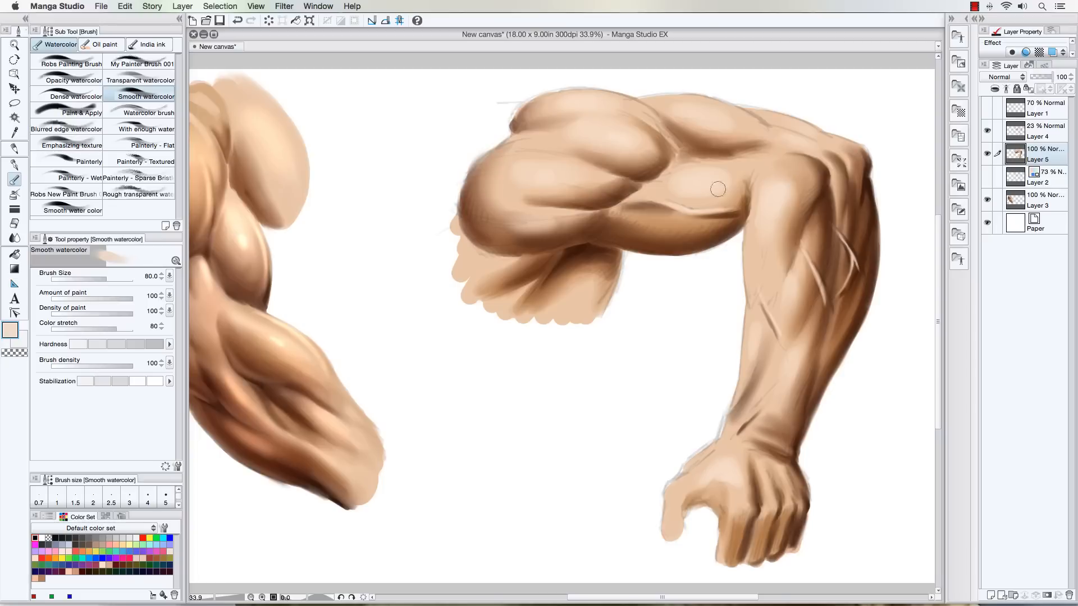
key(bracketleft)
key(bracketleft)
key(bracketleft)
key(bracketleft)
drag(602, 239, 651, 251)
key(bracketleft)
key(bracketright)
key(bracketright)
drag(606, 240, 685, 250)
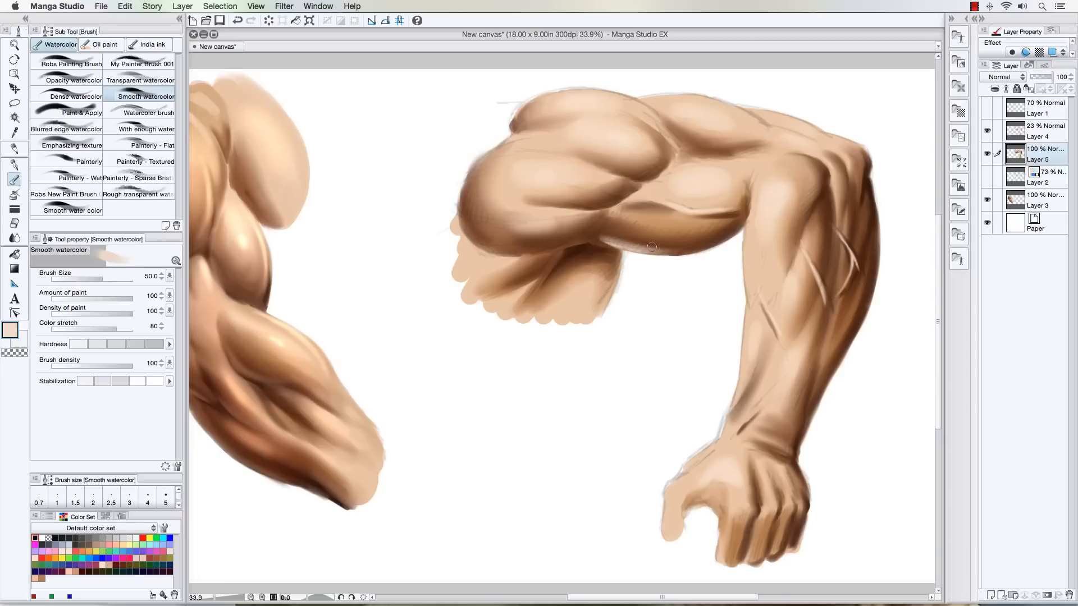
drag(612, 242, 687, 248)
drag(600, 240, 665, 248)
key(bracketleft)
key(bracketright)
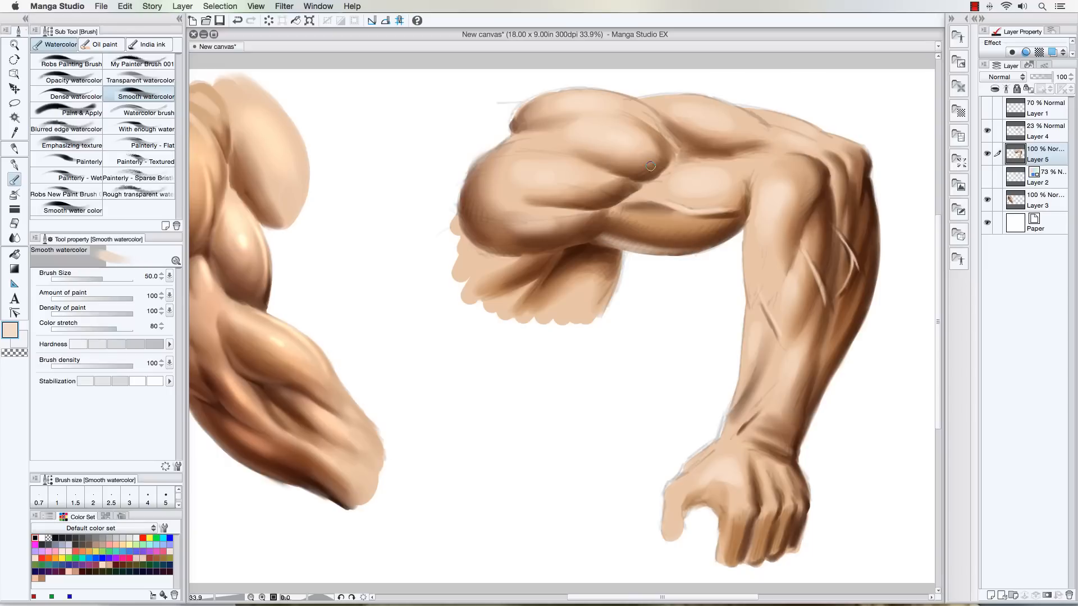
key(bracketleft)
key(bracketleft)
key(bracketleft)
click(975, 7)
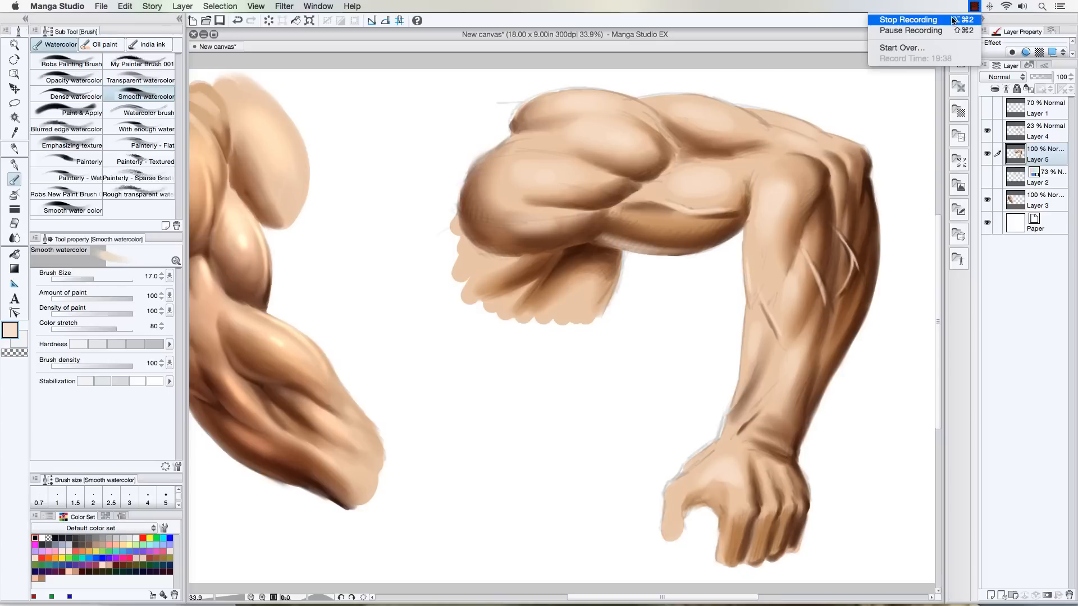
click(502, 137)
Step: Paint pale peach reflected light along the lower edge of the large shoulder muscle with brush sizes 40 to 60
key(bracketright)
key(bracketright)
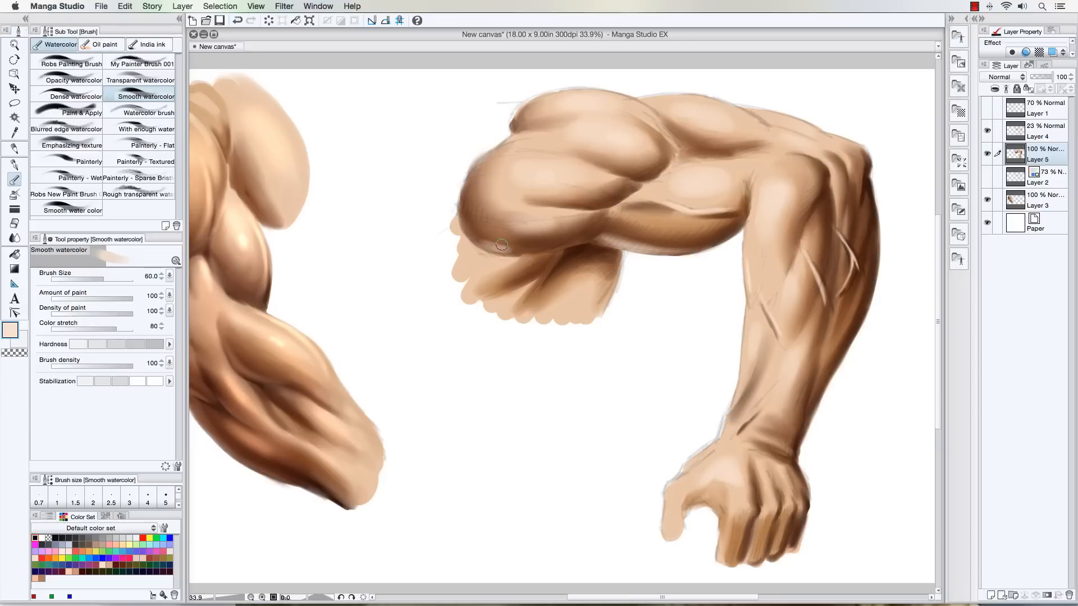
key(bracketright)
key(bracketright)
key(bracketright)
key(bracketright)
key(bracketleft)
key(bracketleft)
key(bracketright)
key(bracketleft)
key(bracketleft)
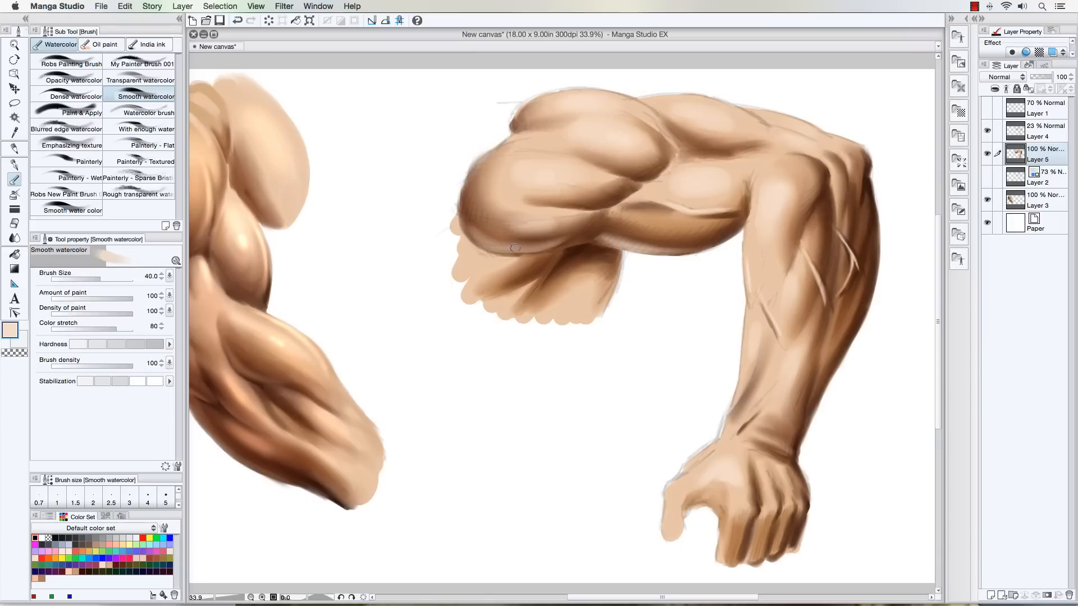
Step: Soften the highlights around the large shoulder muscle's inner crease with pale peach, adjusting the brush size to 50
key(bracketleft)
key(bracketright)
key(bracketright)
key(bracketright)
key(bracketright)
key(bracketright)
key(bracketleft)
key(bracketleft)
key(bracketleft)
key(bracketleft)
key(bracketleft)
key(bracketright)
key(bracketright)
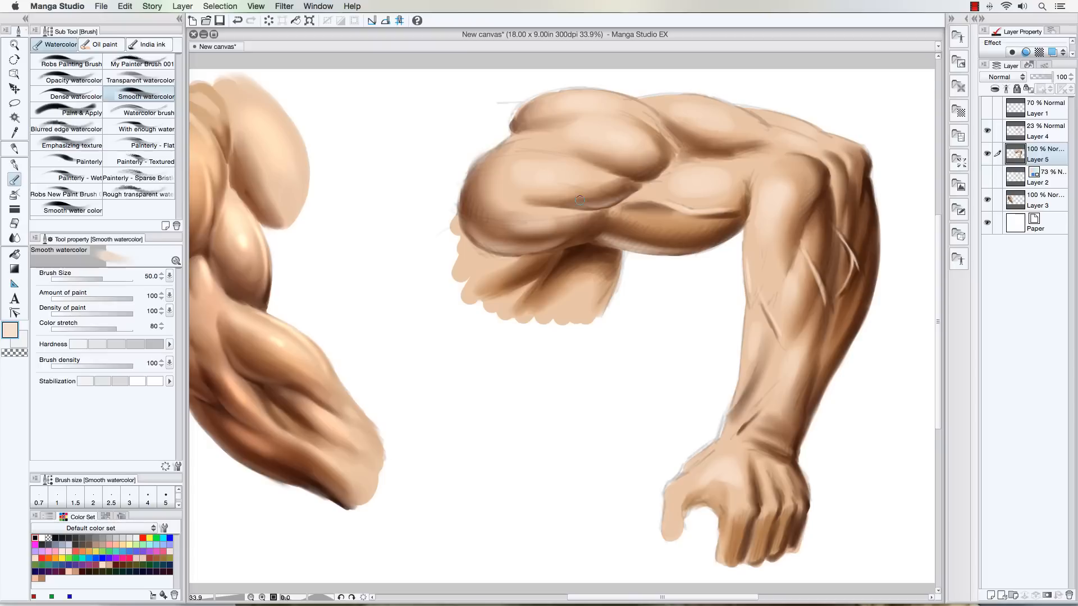
Step: Refine the pale peach reflected light along the upper arm's underside and beneath the shoulder with brush sizes 25 to 40
key(bracketleft)
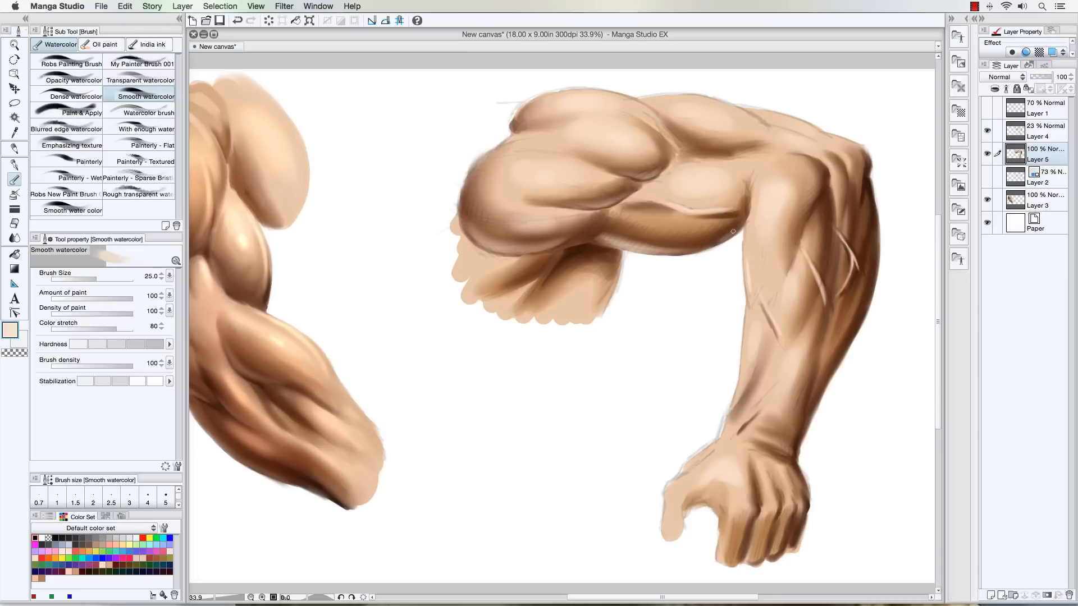
key(bracketright)
key(bracketright)
key(bracketright)
key(bracketright)
key(bracketleft)
key(bracketleft)
mouse_move(588, 238)
mouse_down()
mouse_move(601, 232)
mouse_move(586, 234)
mouse_up()
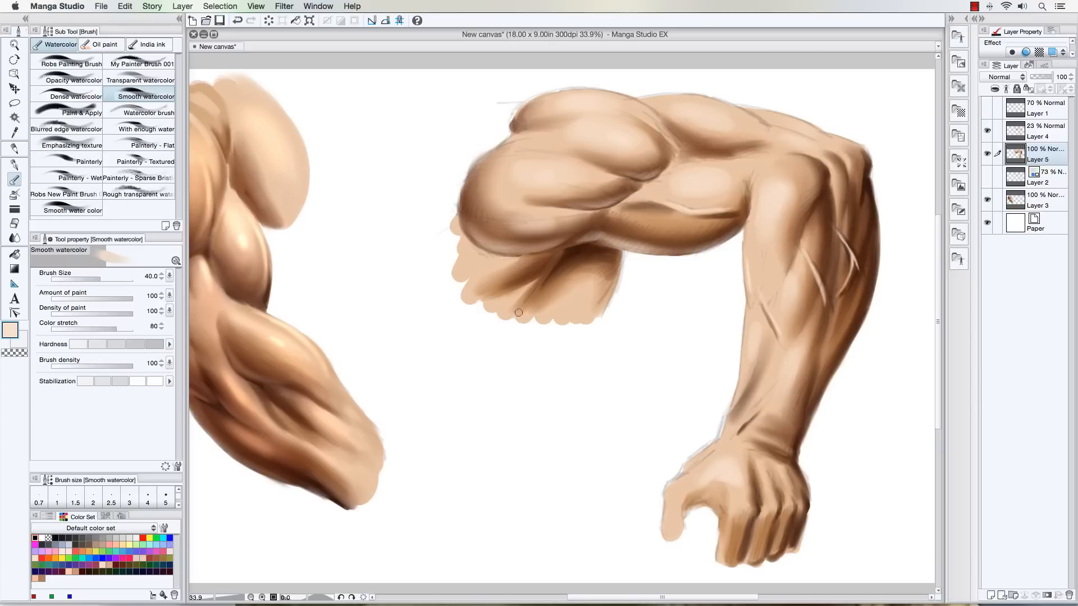
Step: Sample white from the blank canvas and add bright highlights to the upper arm and upper forearm with brush sizes 50 to 70
alt+click(497, 347)
key(bracketright)
key(bracketright)
key(bracketright)
key(bracketleft)
key(bracketleft)
key(bracketleft)
key(bracketleft)
key(bracketright)
key(bracketright)
key(bracketleft)
key(bracketleft)
key(bracketright)
key(bracketleft)
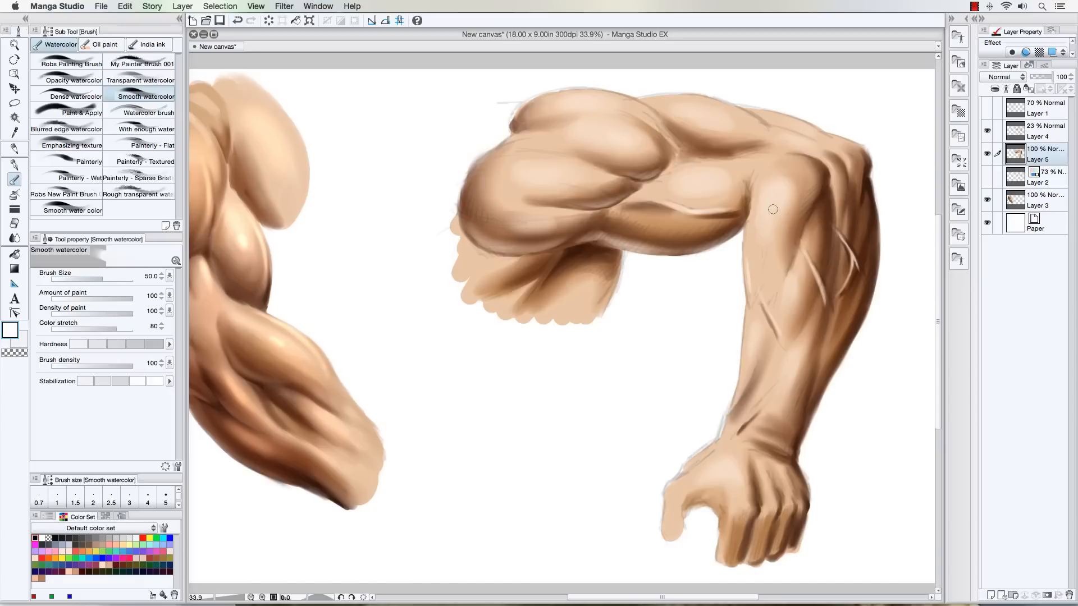
key(bracketright)
key(bracketright)
key(bracketright)
Step: Hide the Layer 4 line art and add further soft white highlights over the arm muscles, varying the brush size around 60
click(987, 132)
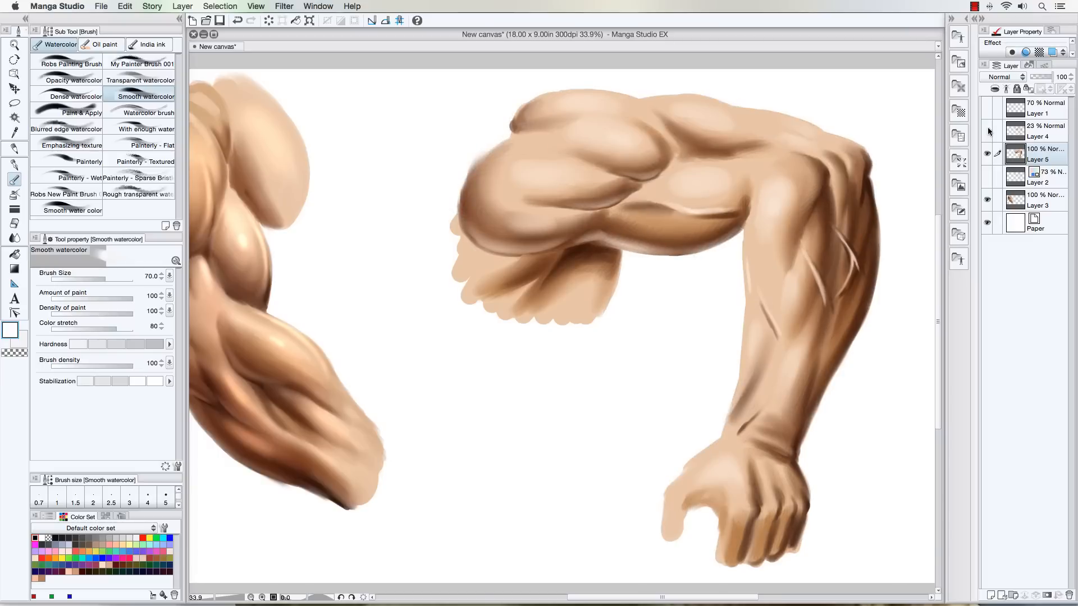
click(988, 131)
key(bracketleft)
key(bracketleft)
key(bracketright)
key(bracketright)
key(bracketright)
key(bracketright)
key(bracketleft)
key(bracketright)
key(bracketright)
key(bracketleft)
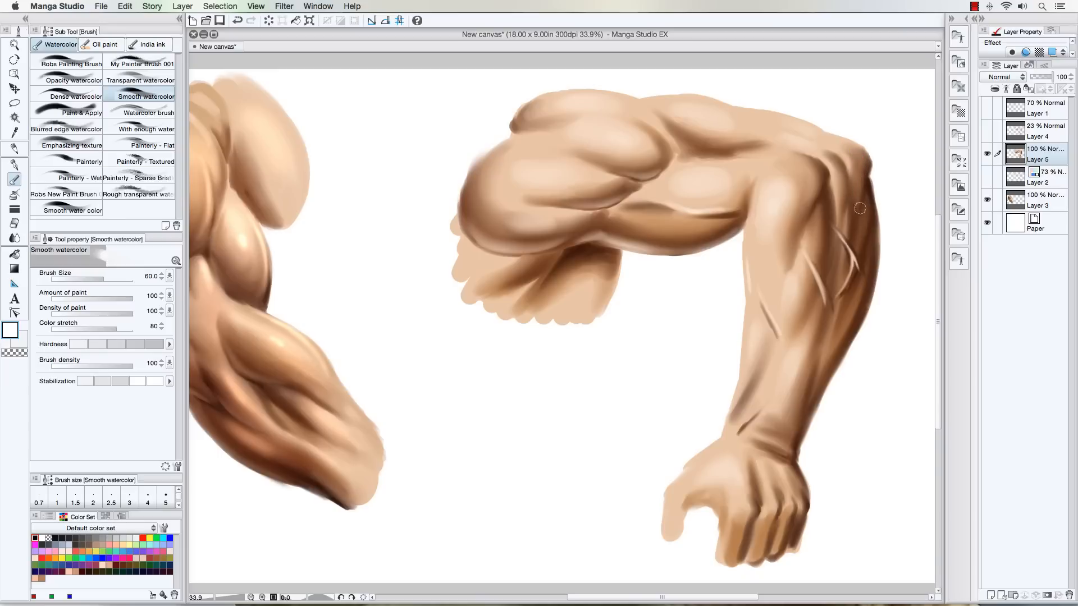
key(bracketleft)
key(bracketleft)
key(bracketright)
key(bracketleft)
Step: Switch to the Paint & Apply brush and blend dark brown sampled from the forearm into its shading, using sizes around 30 to 50
click(67, 111)
alt+click(833, 202)
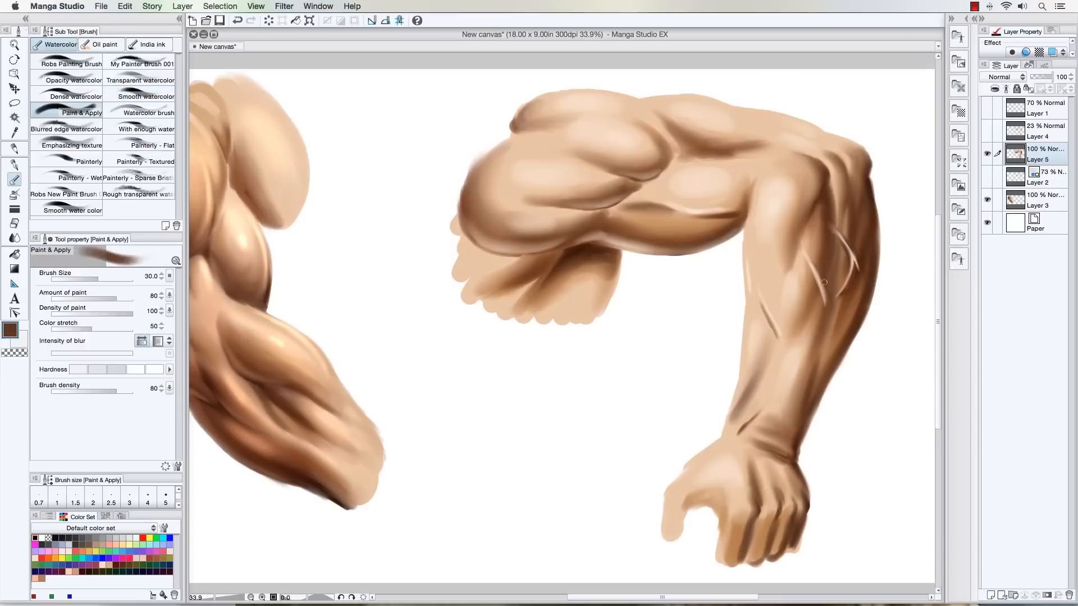
key(bracketright)
key(bracketright)
key(bracketleft)
key(bracketleft)
key(bracketright)
drag(755, 390, 753, 388)
Step: Soften the dark crease on the inner lower forearm with peach sampled from the forearm, keeping the brush around size 50
alt+click(767, 373)
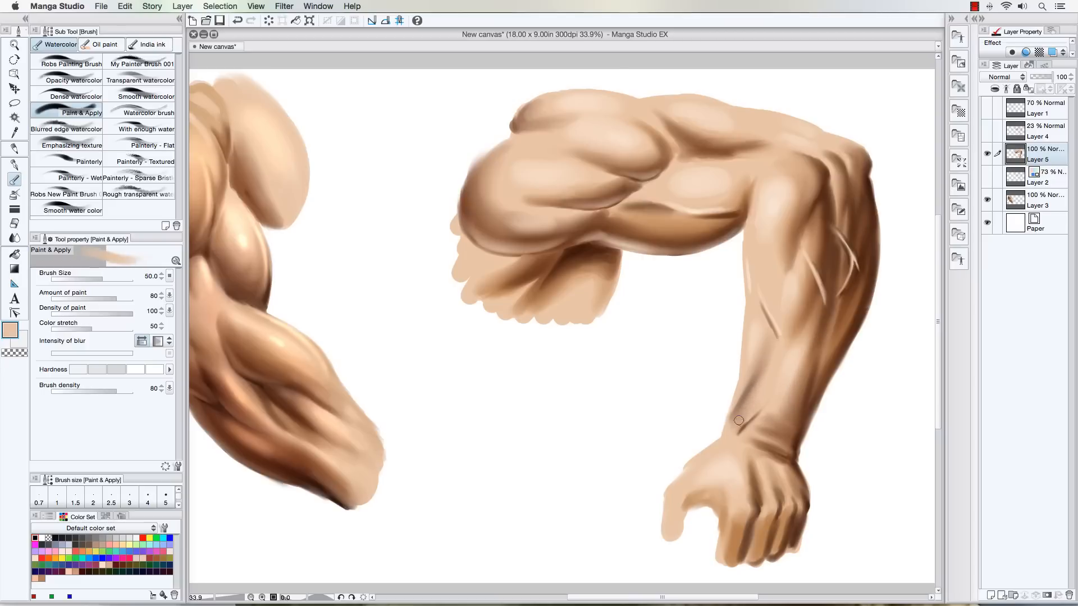
alt+click(765, 367)
drag(764, 373, 735, 426)
key(bracketright)
key(bracketleft)
key(bracketleft)
key(bracketright)
key(bracketleft)
key(bracketleft)
key(bracketright)
key(bracketright)
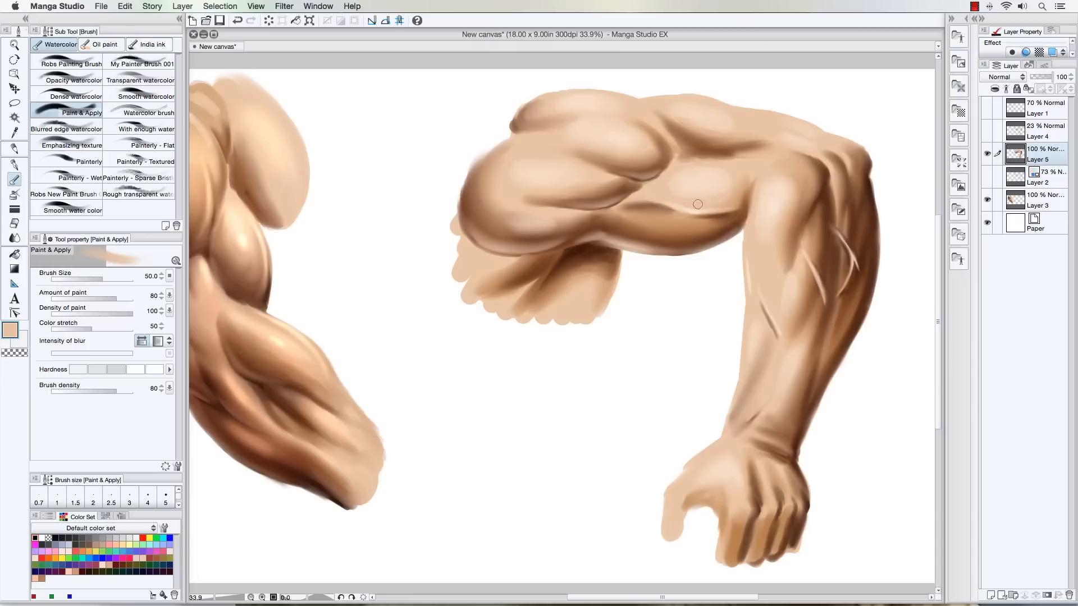
Step: Blend the peach tone over the upper arm muscles and wrist with brush sizes around 50 to 60
key(bracketleft)
key(bracketright)
key(bracketright)
key(bracketleft)
key(bracketright)
key(bracketright)
key(bracketright)
key(bracketleft)
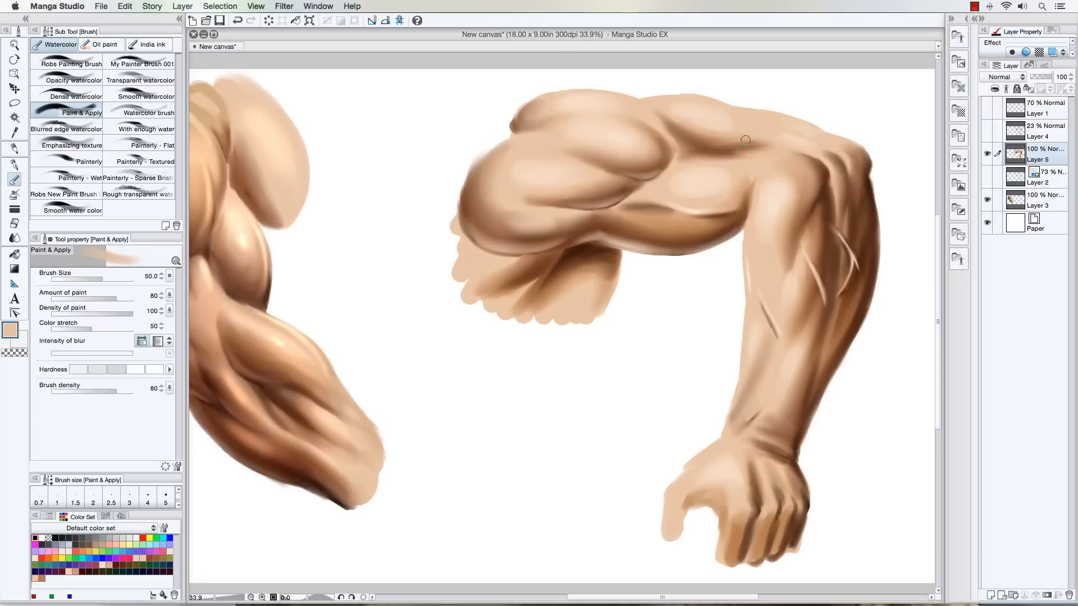
key(bracketright)
key(bracketleft)
key(])
key([)
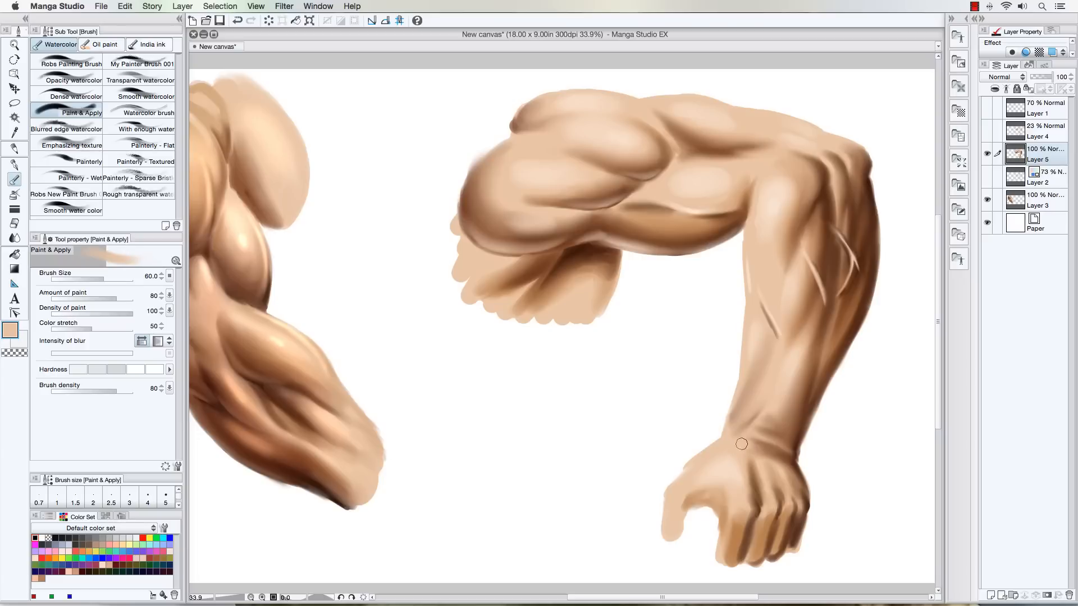
Step: Smooth the wrist creases and the back of the hand with peach, varying the brush size between 40 and 60
key(bracketleft)
key(bracketright)
key(bracketright)
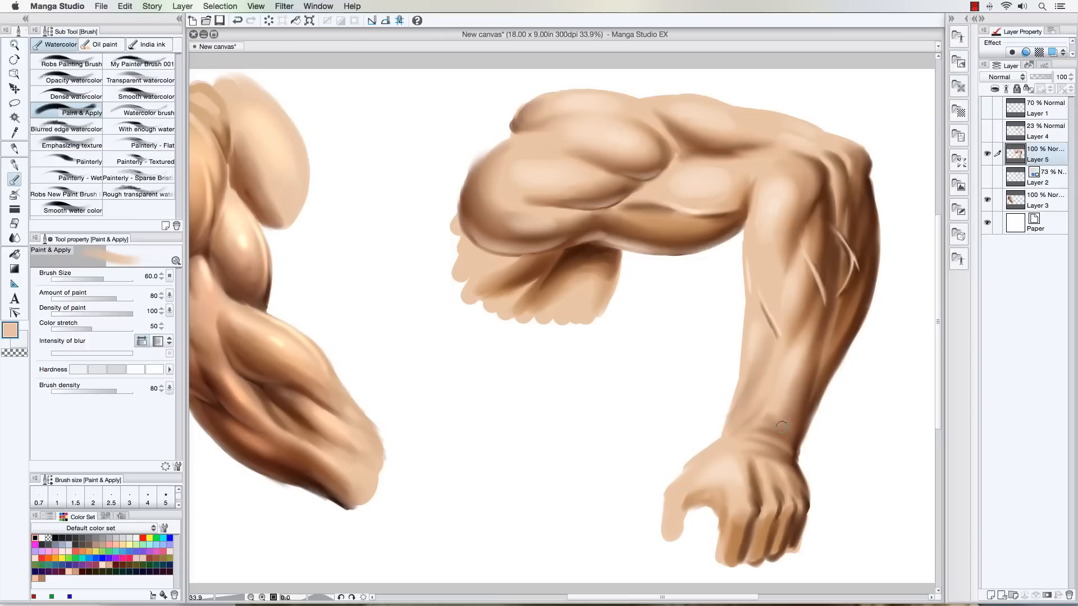
key(bracketleft)
key(bracketleft)
key(bracketright)
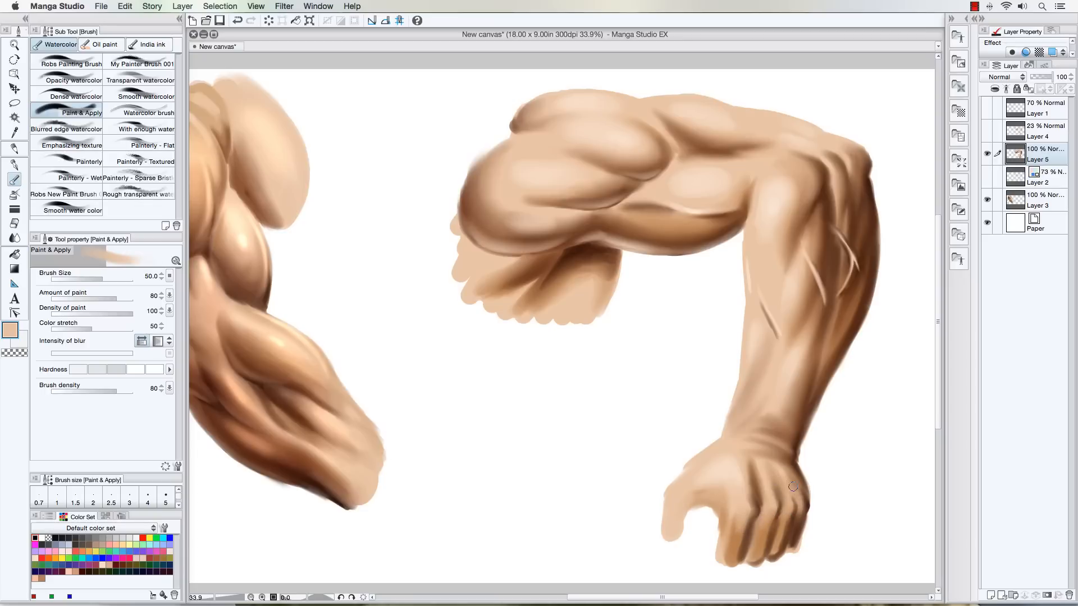
key(bracketright)
key(bracketleft)
key(bracketleft)
key(bracketright)
key(bracketright)
key(bracketleft)
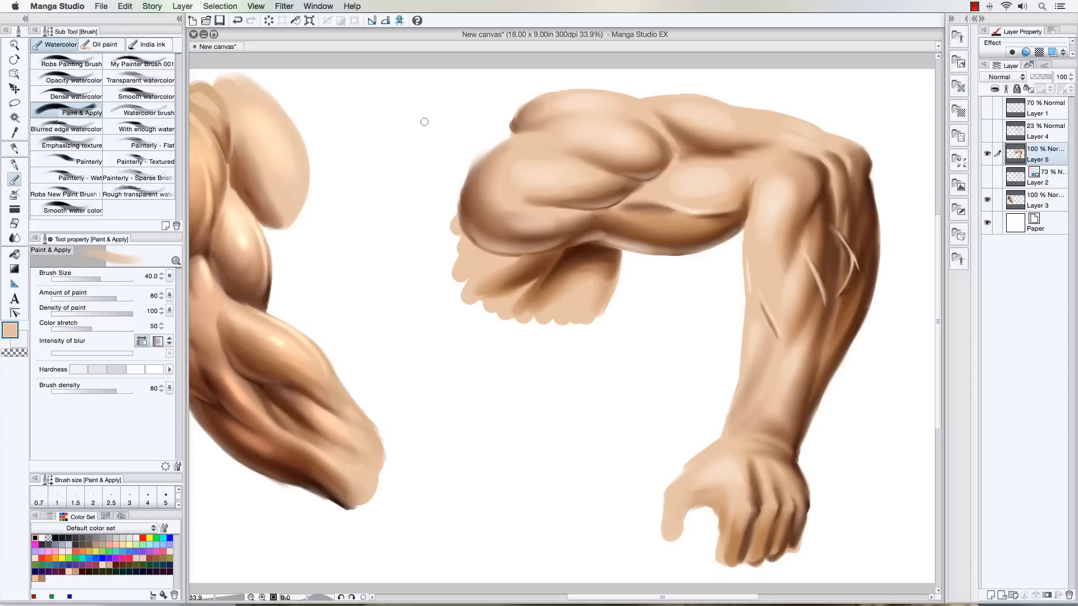
key(bracketleft)
Step: Rotate the canvas so the arm hangs upright and paint a sampled brown crease on the outer upper arm near the elbow, at brush size 25
scroll(549, 158, down, 2)
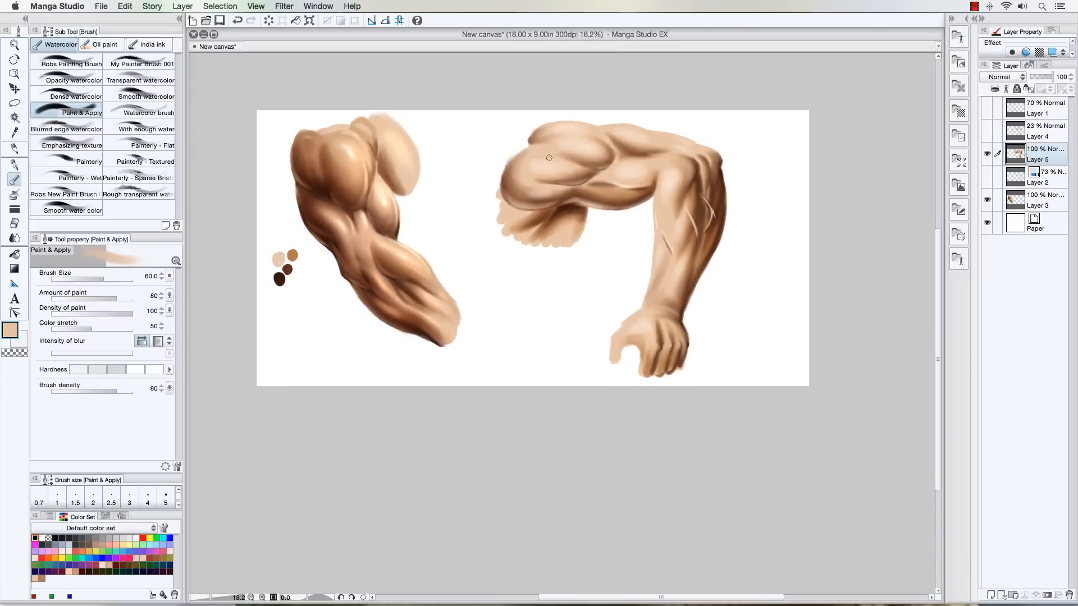
drag(488, 119, 503, 164)
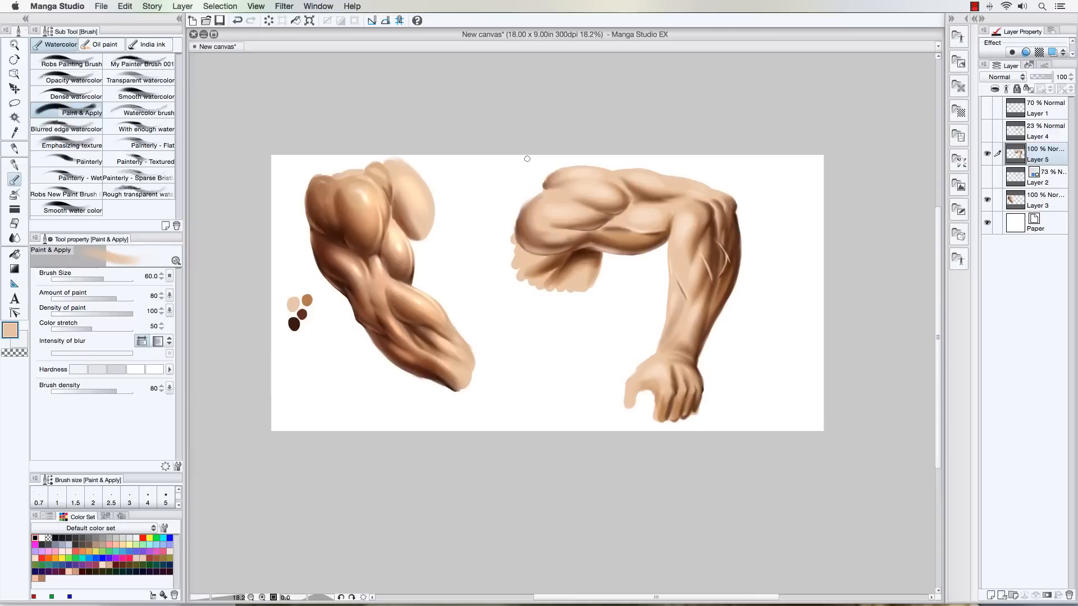
scroll(548, 179, up, 2)
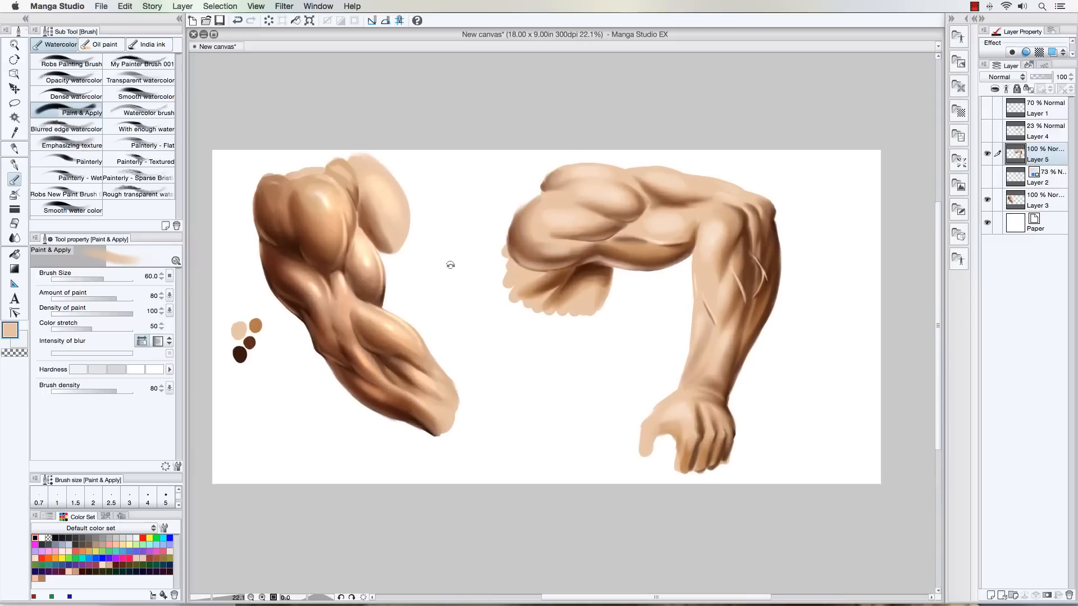
key(r)
mouse_move(450, 267)
mouse_down()
mouse_move(483, 174)
mouse_move(624, 156)
mouse_up()
drag(536, 364, 430, 285)
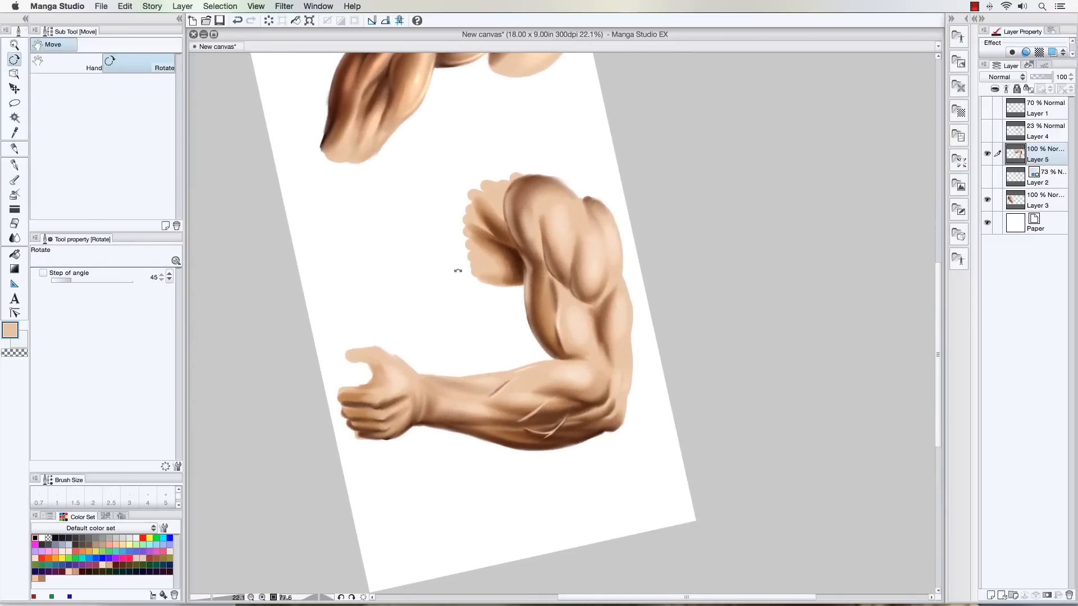
scroll(609, 409, up, 3)
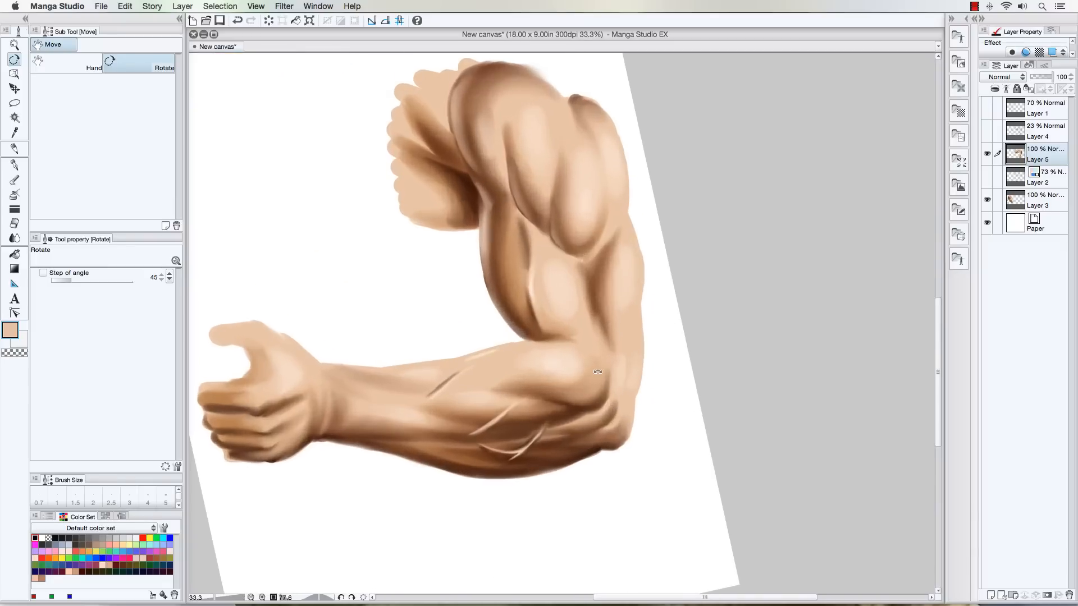
click(15, 180)
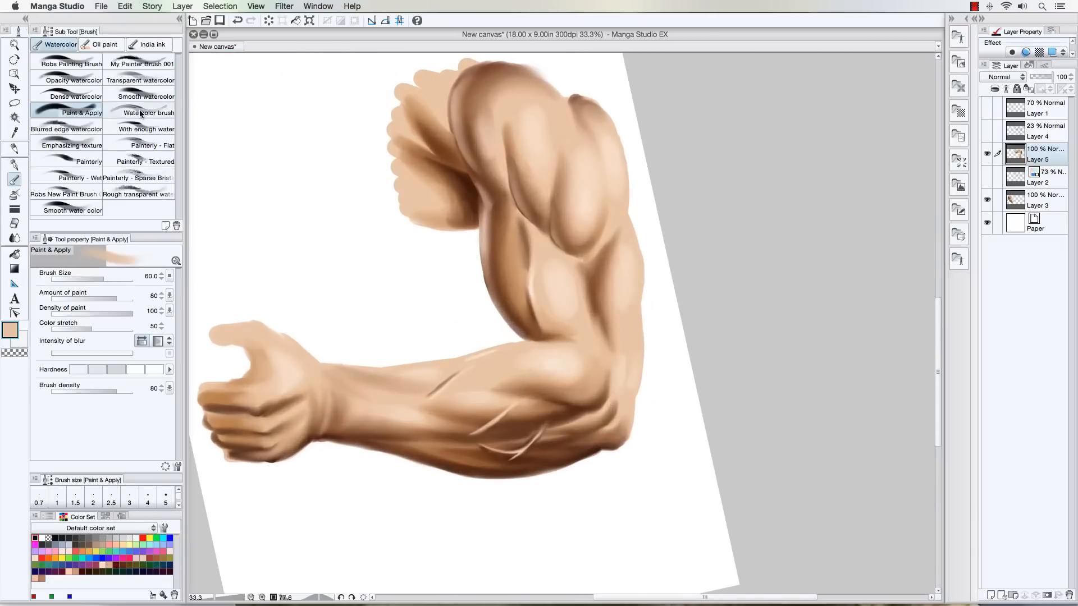
alt+click(497, 260)
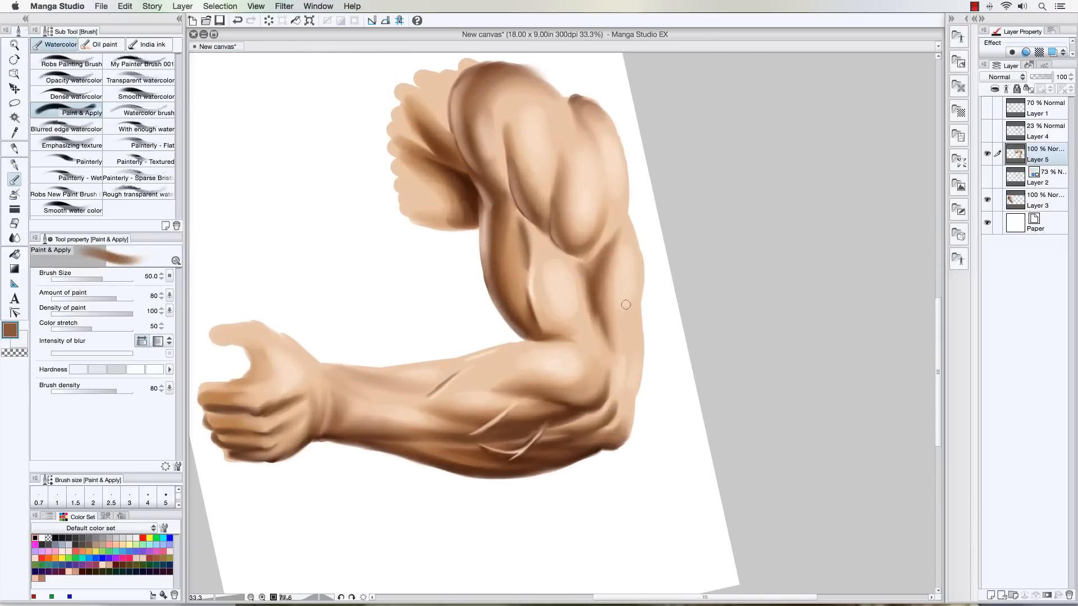
key(bracketleft)
key(bracketleft)
key(bracketleft)
key(bracketleft)
drag(636, 304, 627, 331)
drag(632, 326, 637, 303)
drag(631, 345, 637, 310)
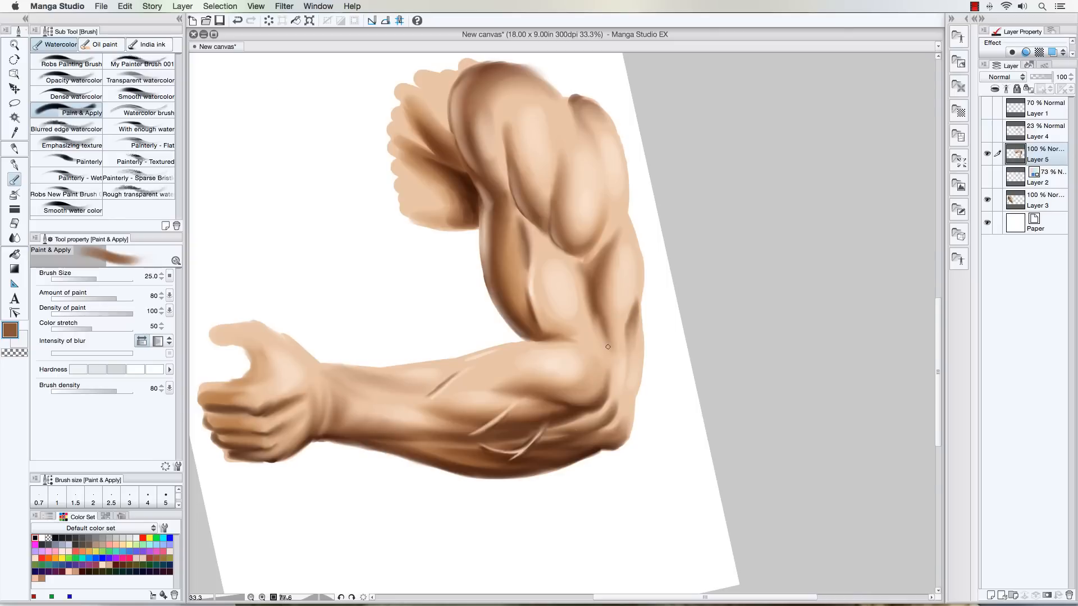
Step: Trim the elbow's outer edge with the Hard eraser at size 20 and lock Layer 5's transparent pixels
click(15, 223)
drag(629, 440, 601, 452)
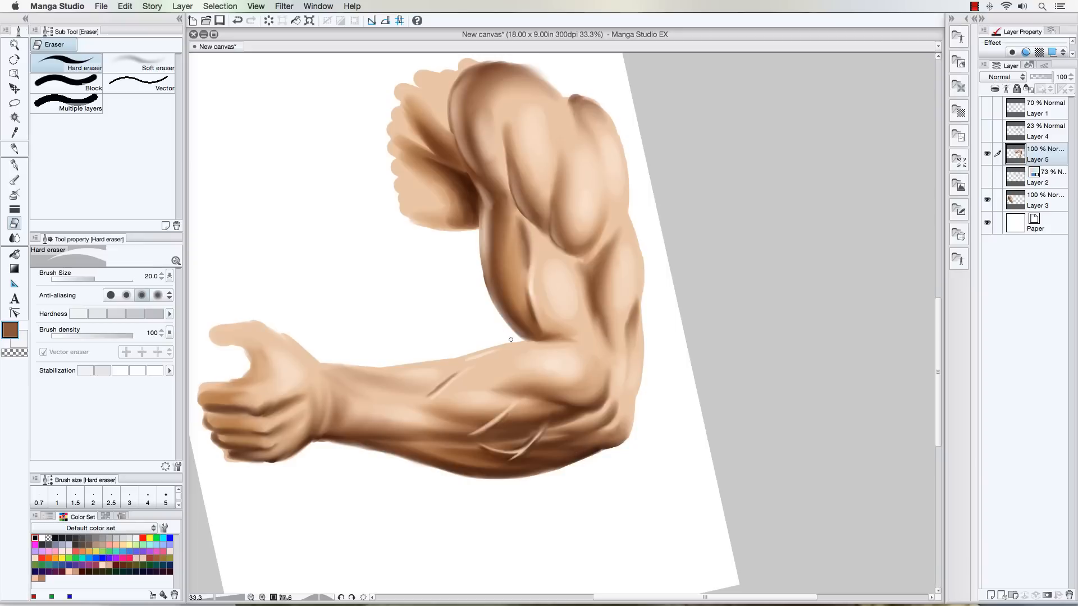
key(bracketleft)
click(1028, 88)
Step: Return to the Paint & Apply brush in brown, enlarge it from size 30 for the upper arm's shading, and reset the canvas rotation
click(15, 180)
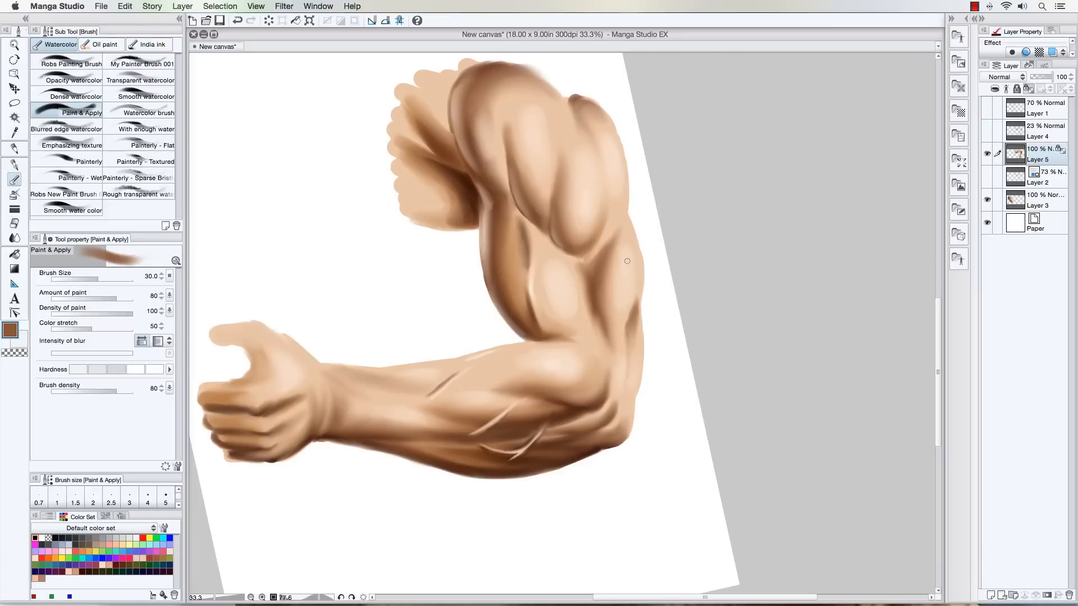
key(bracketright)
key(bracketright)
key(bracketright)
double_click(14, 59)
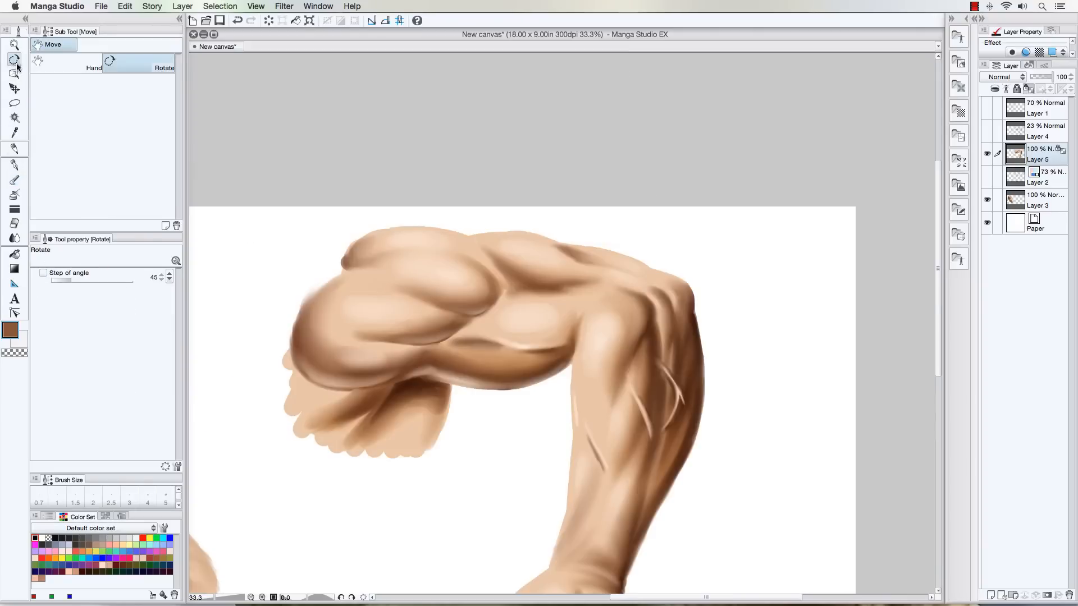
Step: Switch the Paint & Apply brush to white and blend soft highlights over the upper arm muscles, varying the brush size from 40
click(13, 180)
key(x)
key(bracketleft)
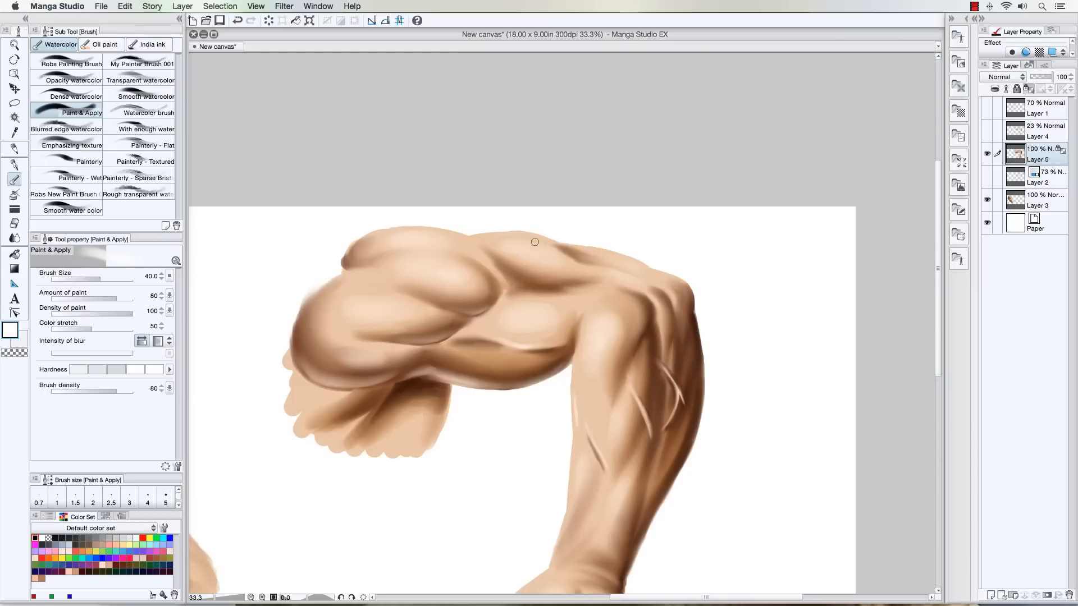
key(bracketright)
key(bracketright)
key(bracketright)
key(bracketright)
key(bracketright)
key(bracketleft)
key(bracketright)
key(bracketright)
key(bracketright)
key(bracketleft)
key(bracketleft)
key(bracketright)
key(bracketright)
key(bracketleft)
key(bracketleft)
key(bracketleft)
Step: Refine the tendons above the elbow and blend them with a tan sampled there, at brush size 50
mouse_move(668, 279)
mouse_down()
mouse_move(642, 270)
mouse_move(669, 279)
mouse_move(626, 267)
mouse_move(669, 284)
mouse_move(619, 267)
mouse_move(663, 281)
mouse_move(642, 274)
mouse_up()
alt+click(676, 284)
key(bracketright)
key(bracketright)
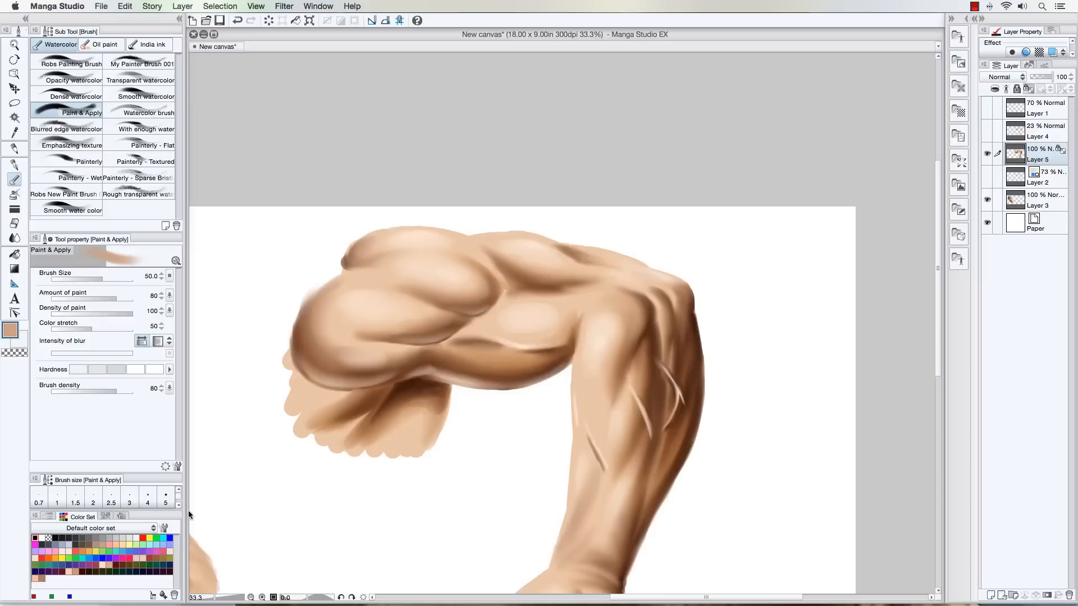
Step: Add white highlights to the upper arm, extend the inner forearm vein in pale peach at size 25, and sample brown for its shadow at size 17
key(x)
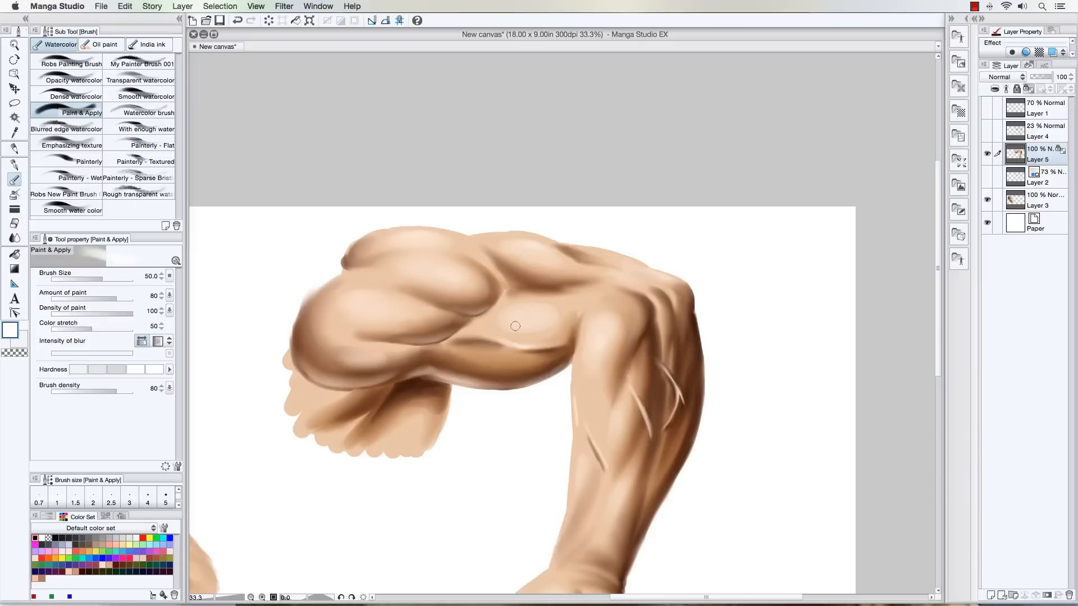
key(bracketleft)
key(bracketright)
key(x)
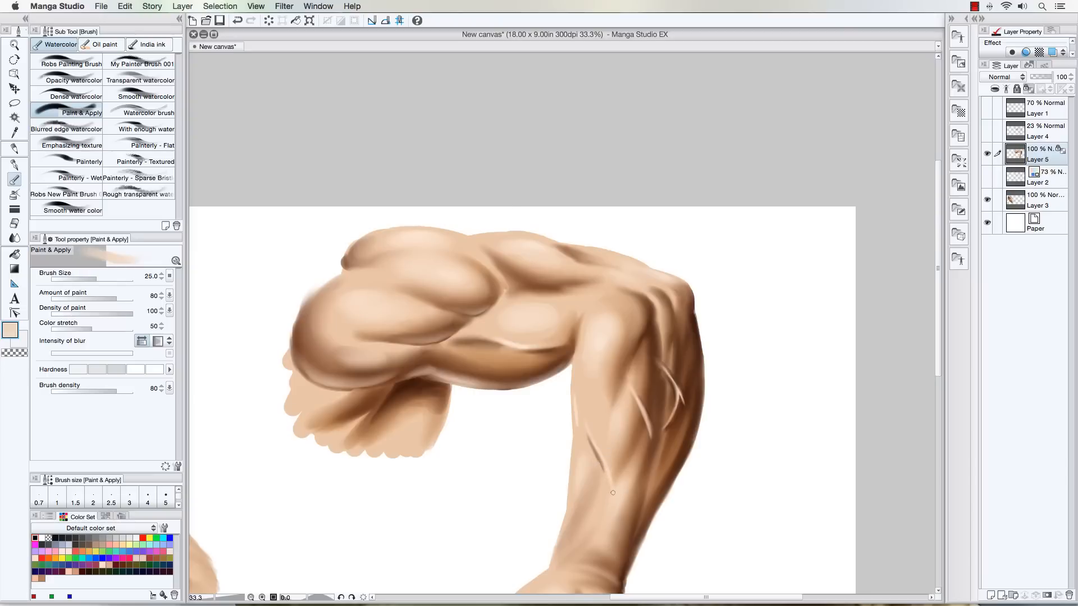
alt+click(597, 458)
key(bracketleft)
key(bracketleft)
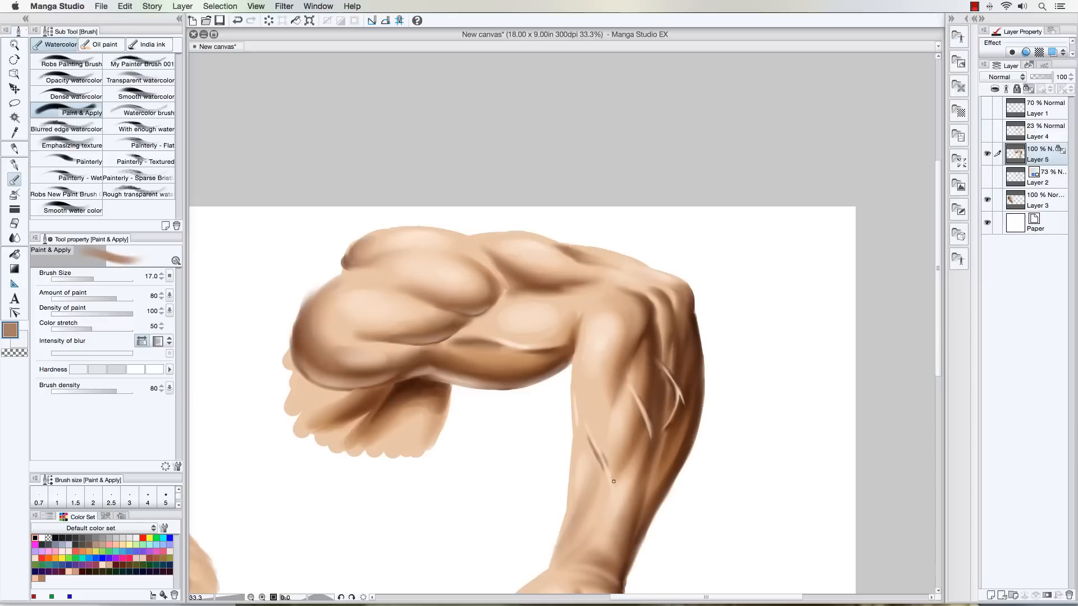
Step: Blend the inner forearm vein's edges with sampled peach at size 25 and dark brown at size 30
key(bracketright)
alt+click(590, 449)
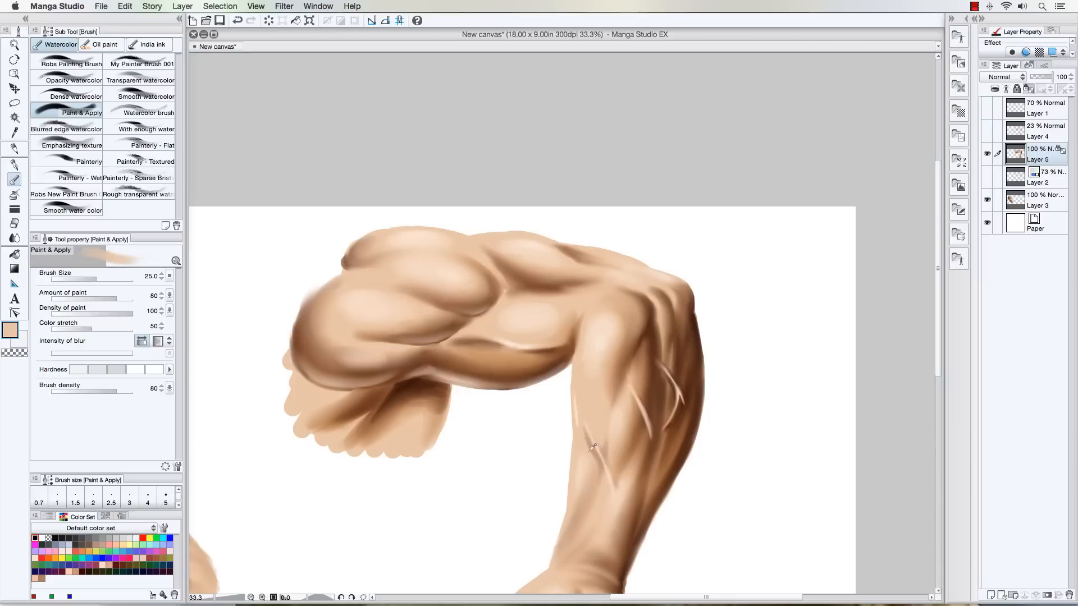
key(bracketright)
alt+click(638, 402)
key([)
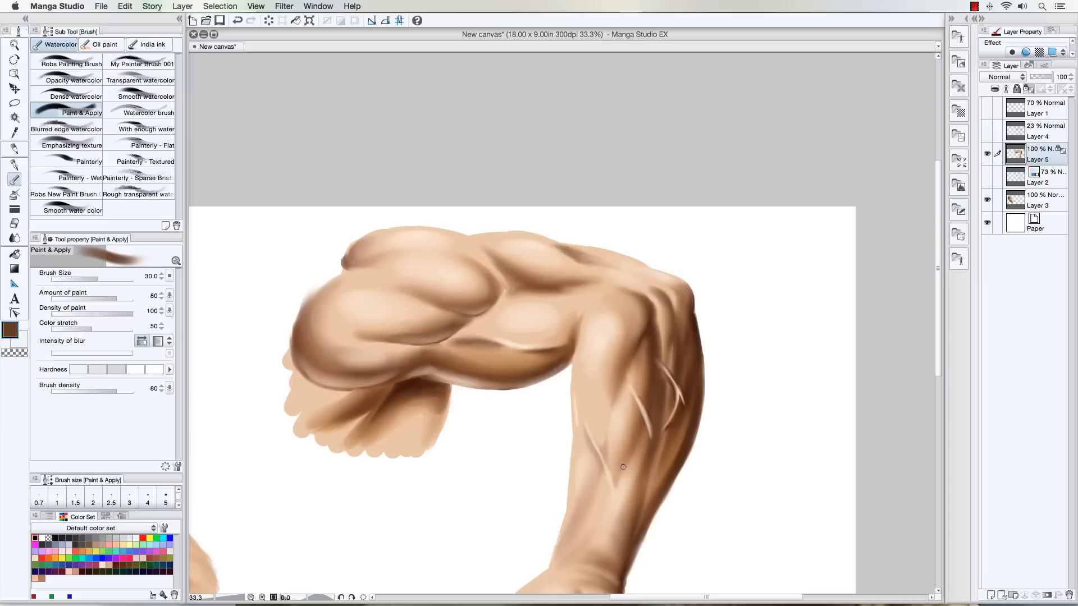
drag(612, 495, 608, 509)
Step: Sample pale peach from the upper arm's upper edge and blend highlights over the arm muscles with brush sizes 17 to 80
alt+click(543, 241)
key([)
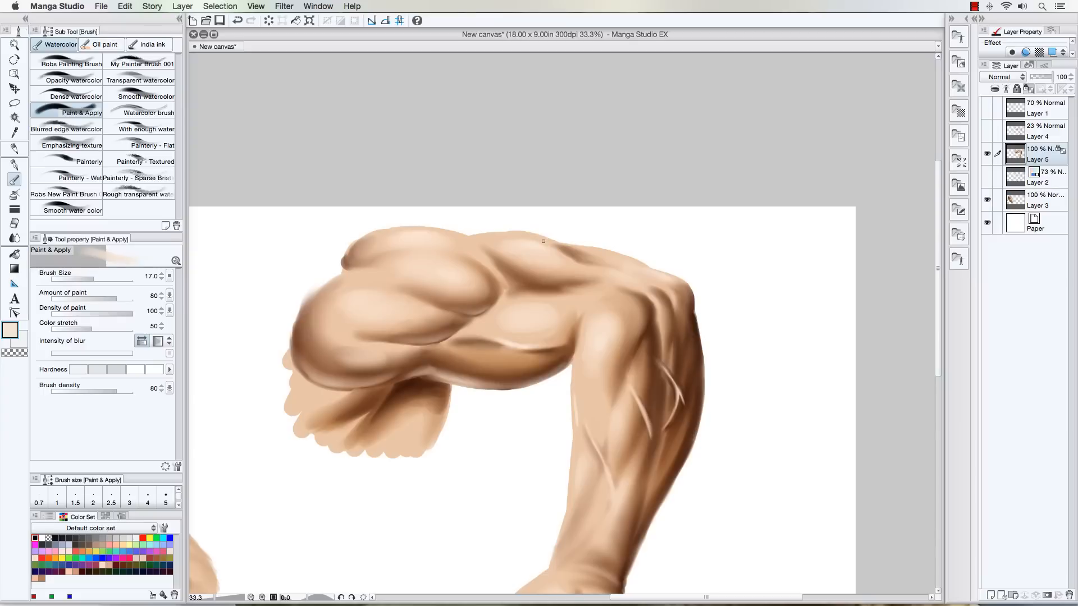
key(bracketright)
key(bracketright)
key(bracketright)
key(bracketright)
key(bracketright)
key(bracketleft)
key(bracketleft)
key(bracketright)
key(bracketright)
key(bracketright)
key(bracketright)
key(bracketleft)
key(bracketleft)
key(bracketright)
key(bracketright)
key(bracketright)
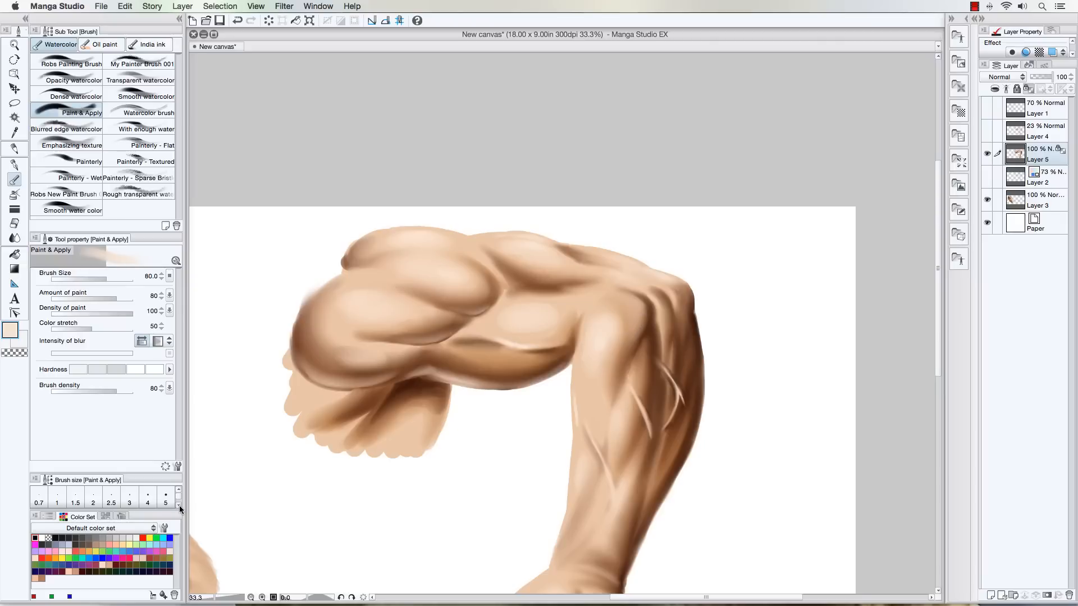
Step: Refine the forked vein on the outer forearm with a pale peach highlight and sampled browns beside it, at brush size 20
key(bracketleft)
key(bracketleft)
key(bracketleft)
key(bracketleft)
key(bracketleft)
key(bracketleft)
key(bracketleft)
drag(672, 403, 667, 384)
alt+click(674, 397)
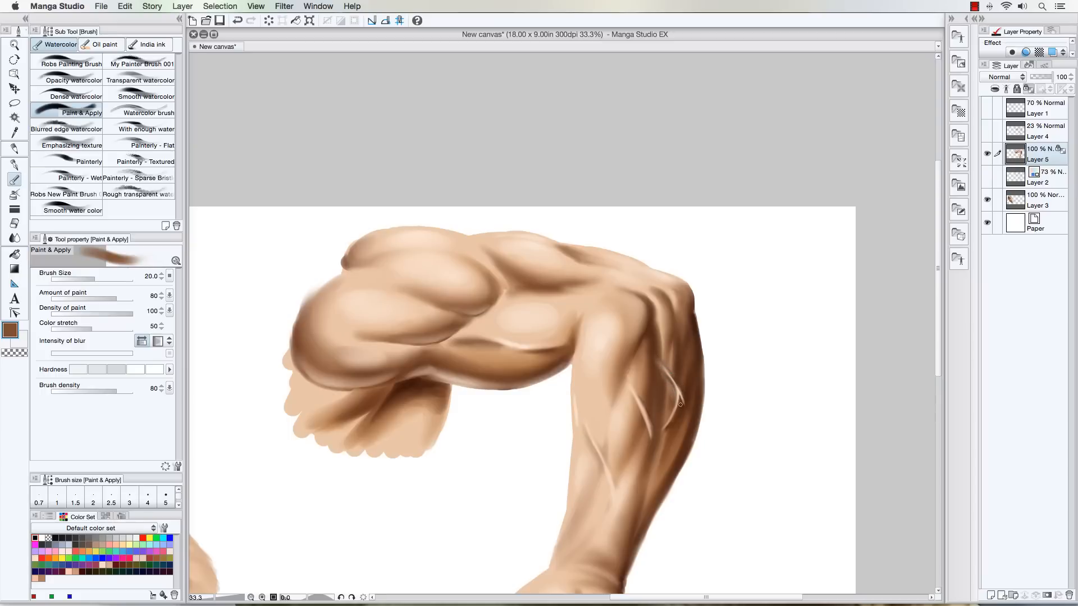
alt+click(698, 372)
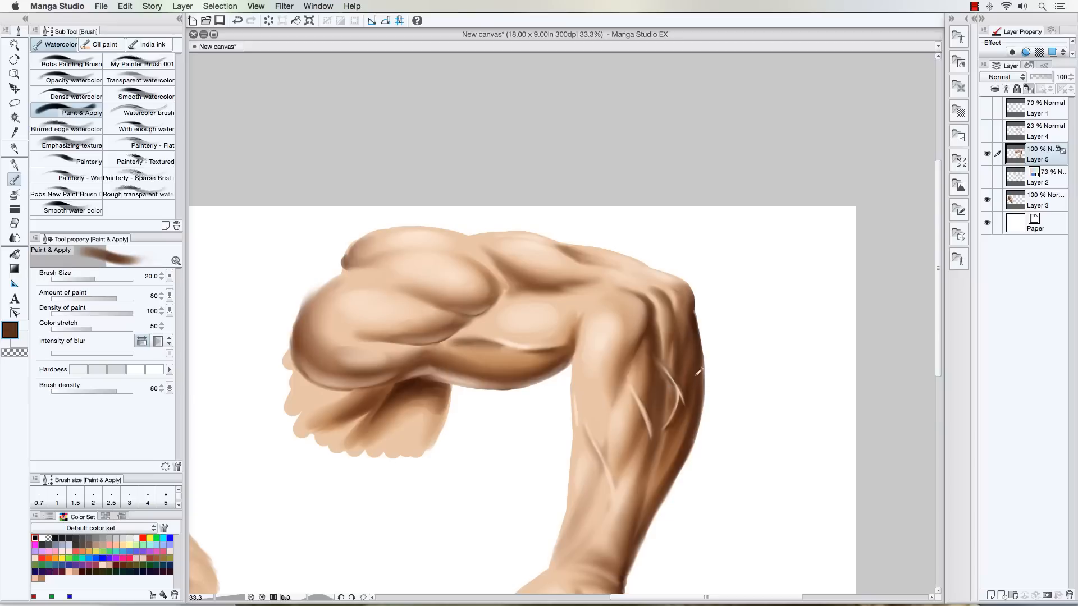
drag(676, 400, 674, 389)
drag(663, 375, 658, 360)
alt+click(676, 379)
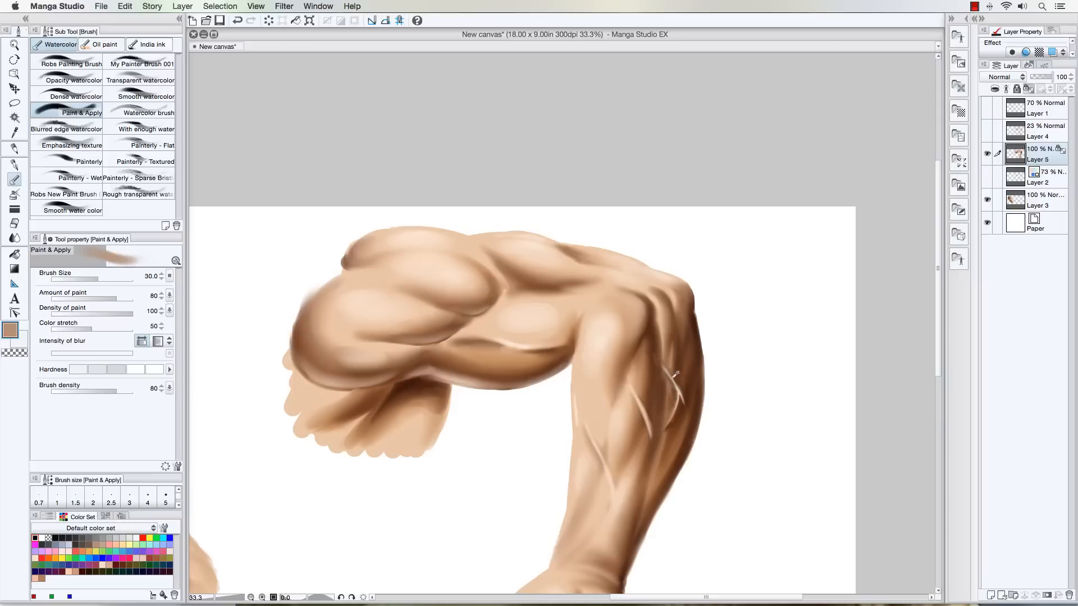
Step: Brighten the forked vein and its lower branch with sampled peach at brush sizes 17 to 20
alt+click(680, 385)
key(bracketleft)
key(bracketleft)
key(bracketleft)
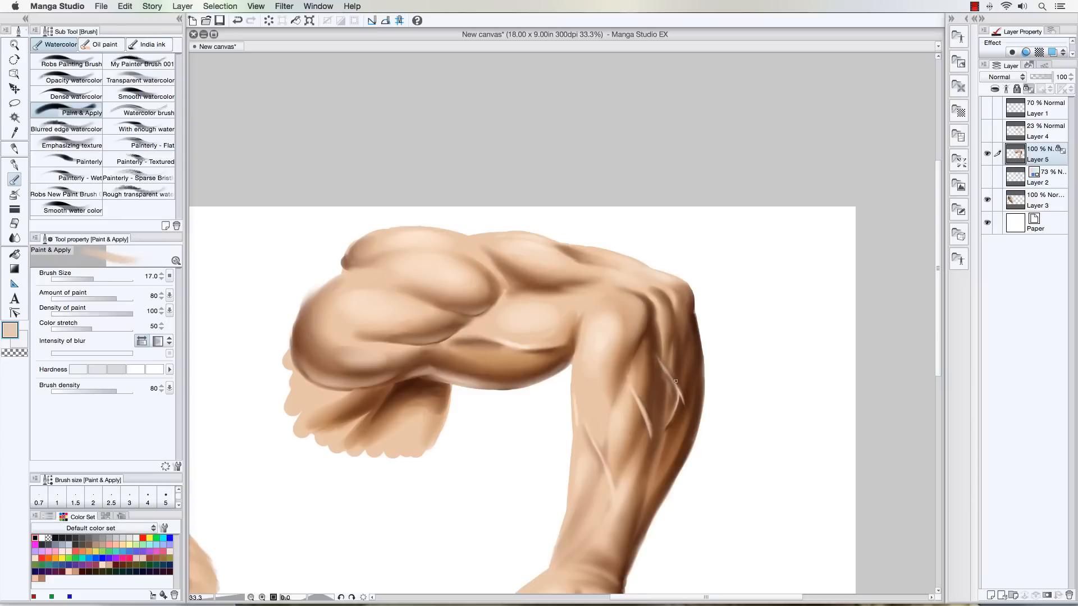
key(bracketright)
drag(657, 445, 668, 426)
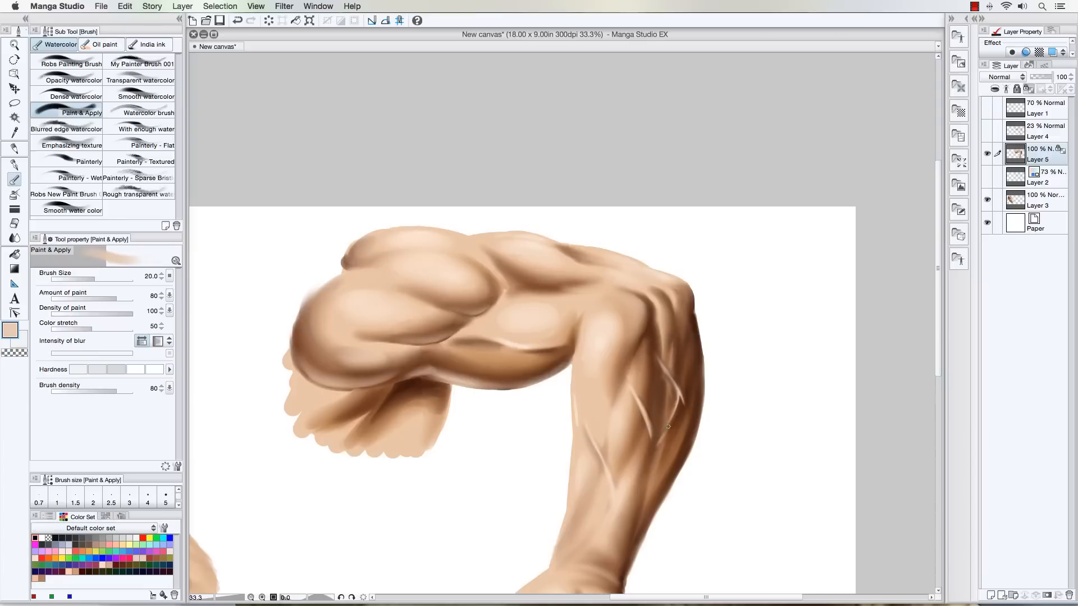
Step: Shade beside the forked vein's lower branch in brown at size 25 and extend the vein's tip in sampled tan at size 12
alt+click(653, 452)
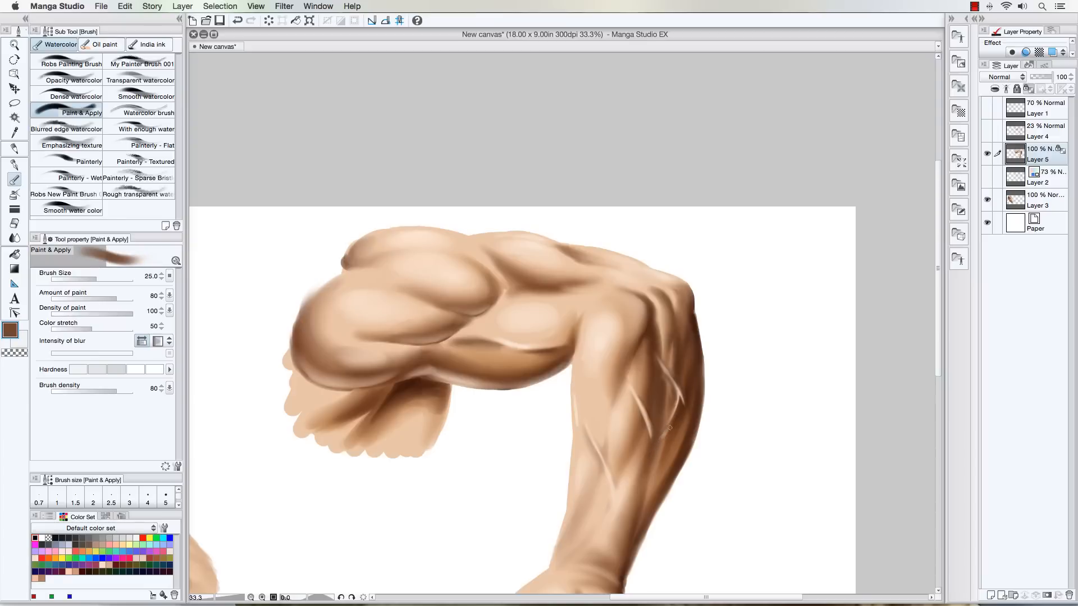
alt+click(677, 387)
key(bracketleft)
key(bracketleft)
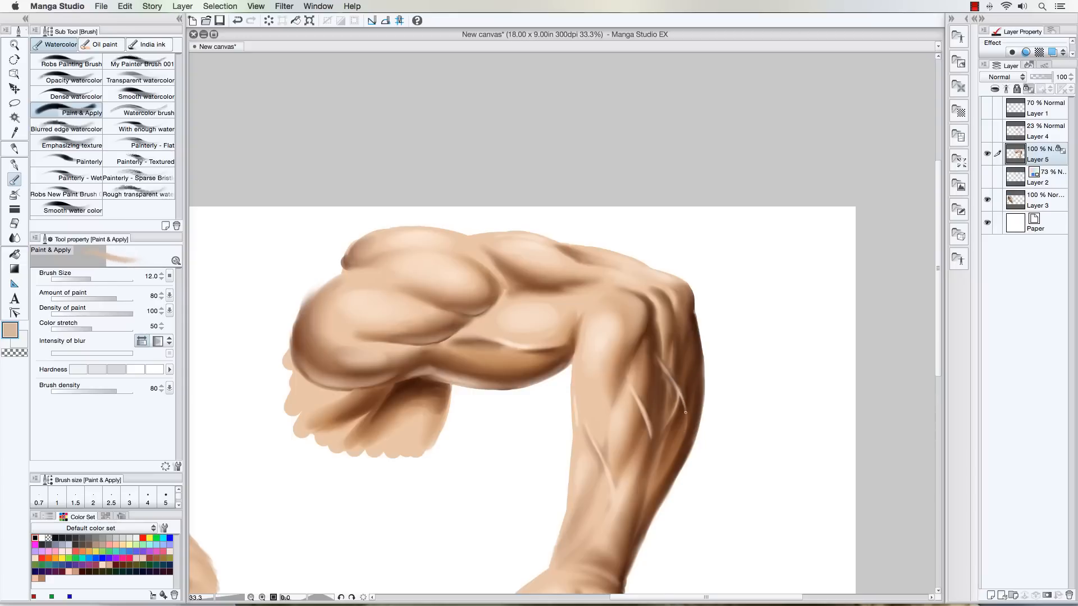
Step: Sample dark brown at the outer forearm edge and deepen the shading there at brush size 50
key(bracketright)
key(bracketright)
key(bracketright)
key(bracketright)
key(bracketright)
key(bracketright)
alt+click(692, 436)
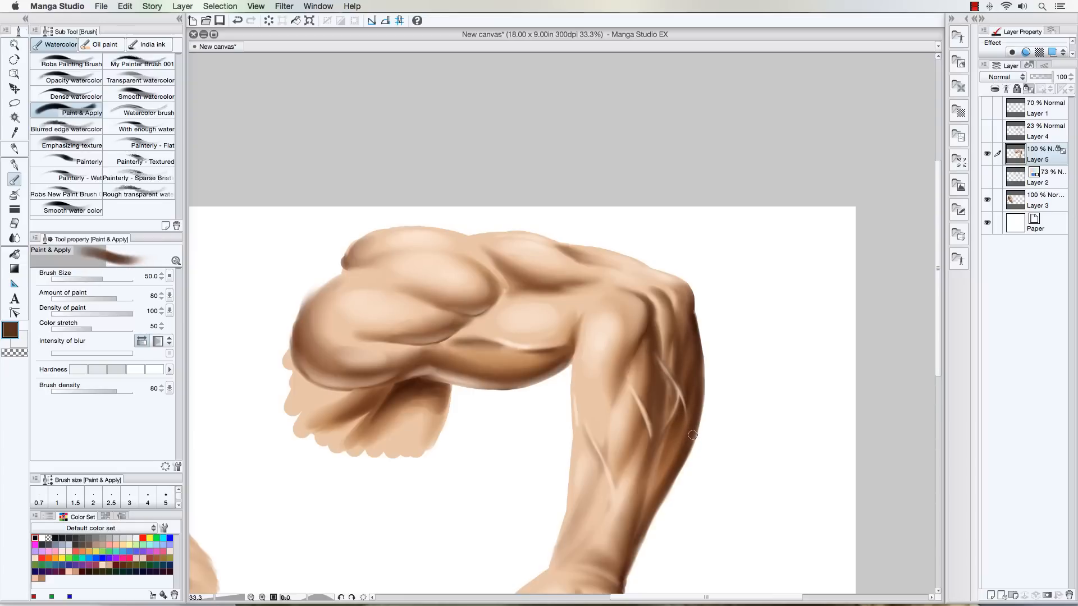
Step: Swap to the near-white secondary colour and add thin vein highlights on the middle and lower forearm at brush size 15
key(bracketleft)
key(x)
key(bracketleft)
key(bracketleft)
key(bracketleft)
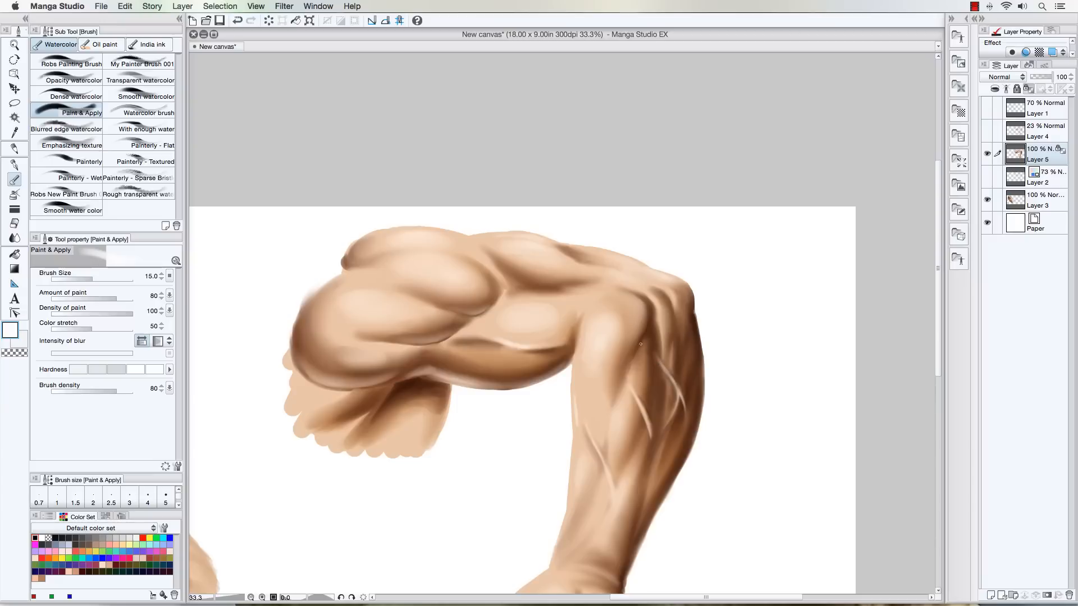
key(bracketleft)
key(bracketright)
Step: Shade beside the new forearm veins with browns sampled from the forearm at brush sizes 15 to 40
alt+click(661, 472)
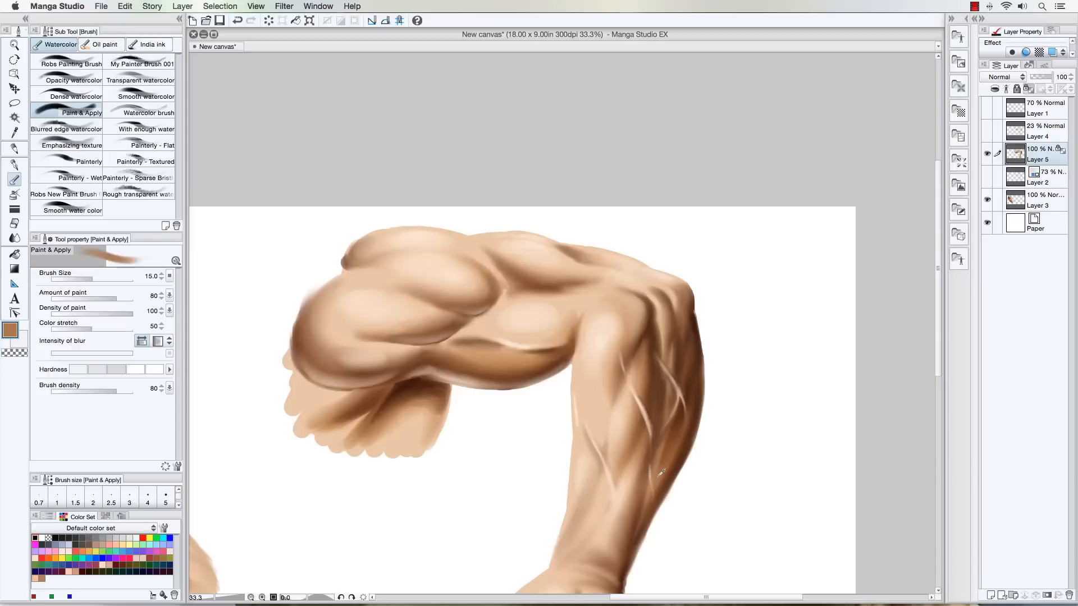
key(bracketright)
key(bracketright)
key(bracketright)
key(bracketright)
key(bracketleft)
key(bracketleft)
key(bracketleft)
key(bracketleft)
alt+click(635, 401)
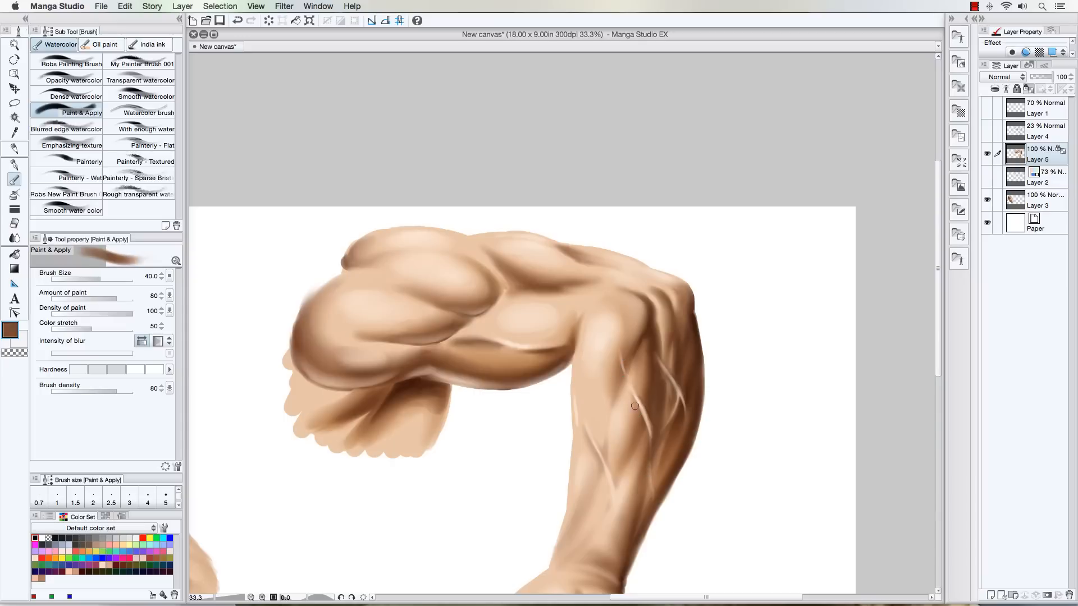
key(bracketleft)
key(bracketleft)
Step: Sample the orange-tan swatch beside the other arm and glaze it over the large shoulder muscle at brush size 80
scroll(546, 316, down, 9)
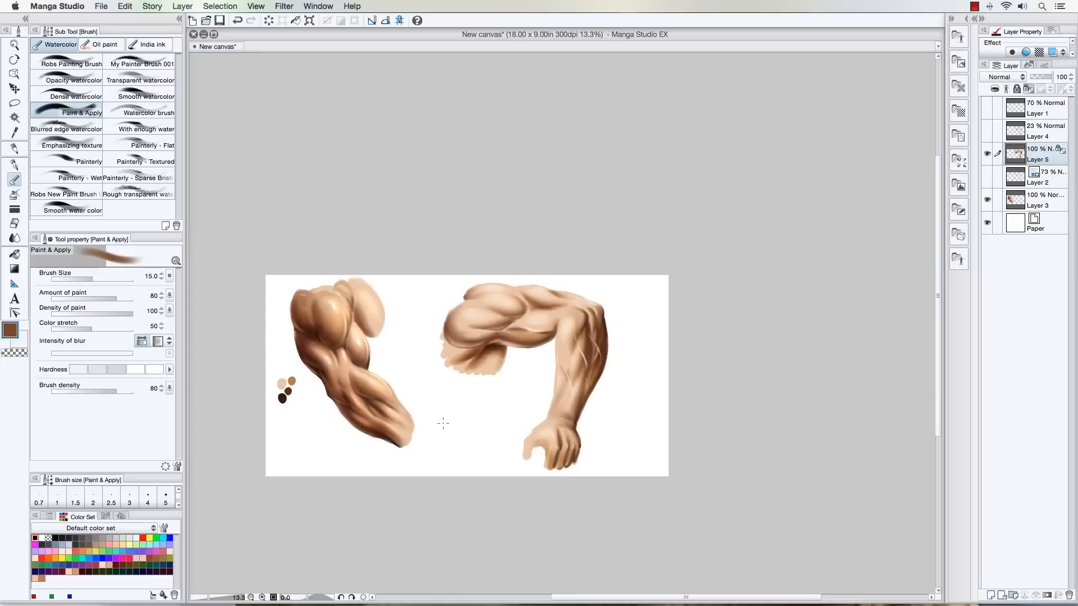
scroll(441, 410, up, 4)
scroll(343, 312, up, 1)
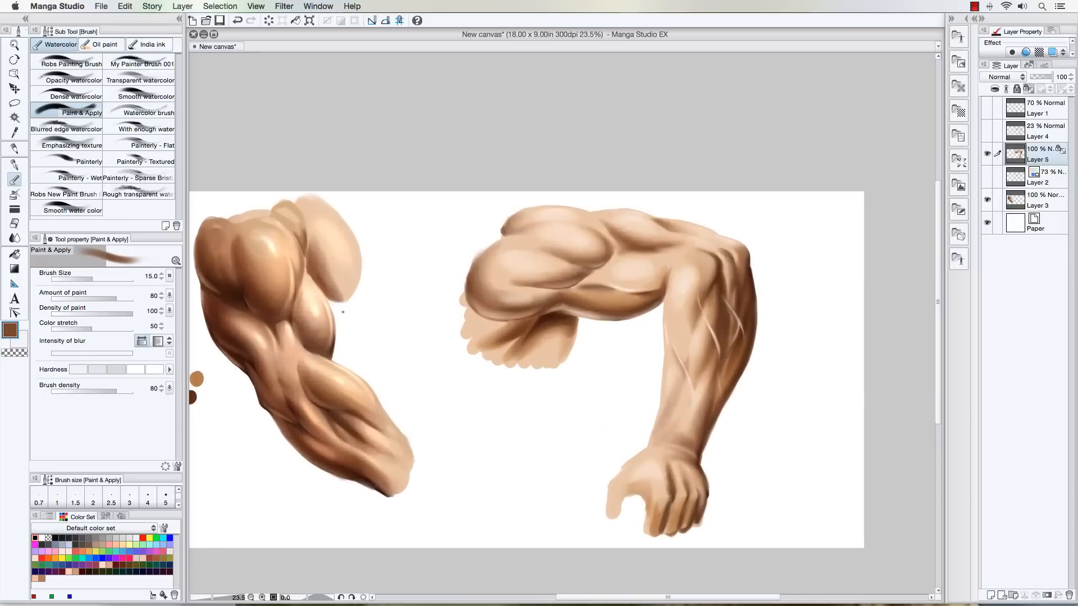
scroll(342, 312, down, 1)
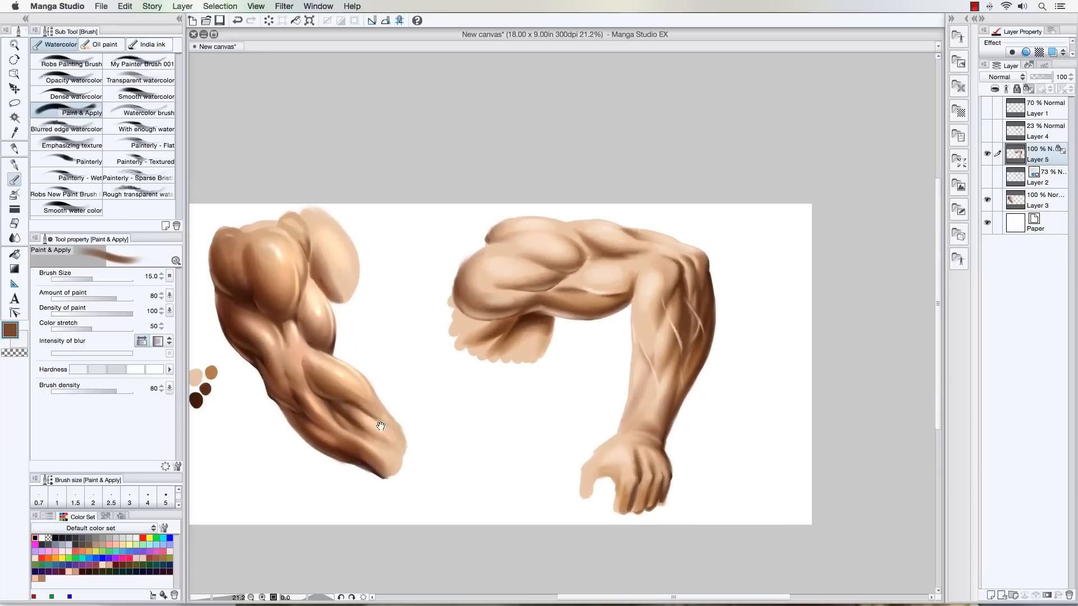
scroll(378, 429, left, 3)
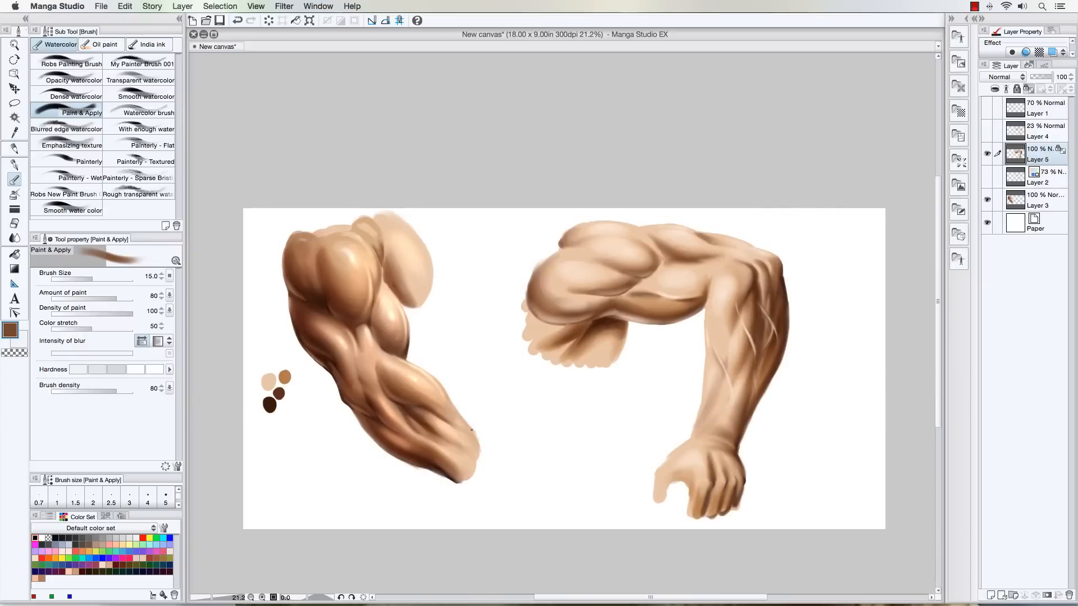
alt+click(286, 377)
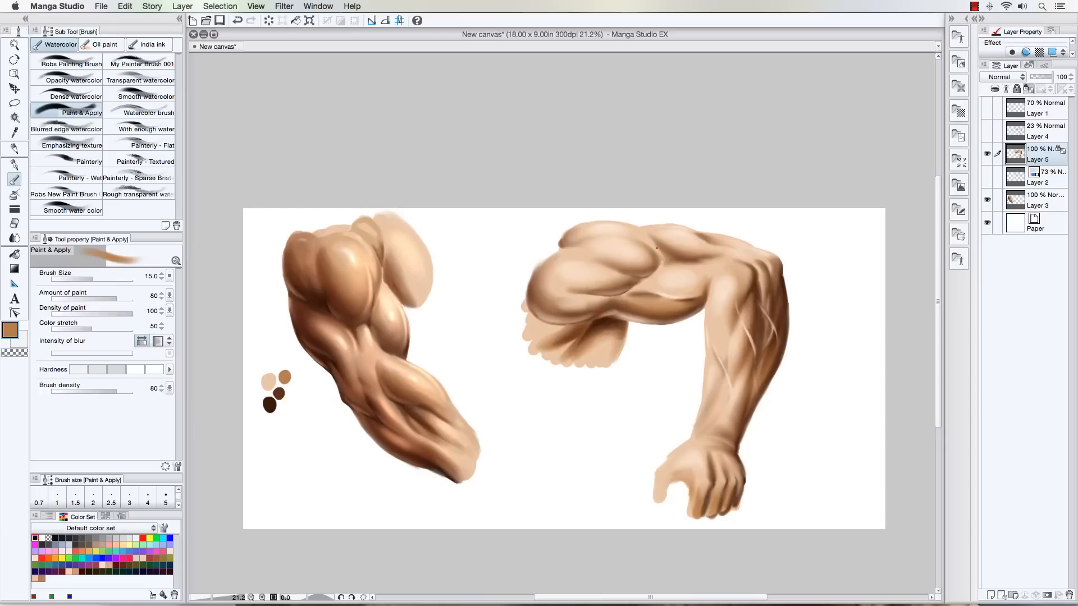
key(bracketright)
key(bracketright)
key(bracketright)
key(bracketright)
mouse_move(578, 286)
mouse_down()
mouse_move(594, 286)
mouse_move(566, 286)
mouse_move(613, 280)
mouse_move(581, 280)
mouse_move(556, 296)
mouse_move(544, 284)
mouse_move(556, 302)
mouse_up()
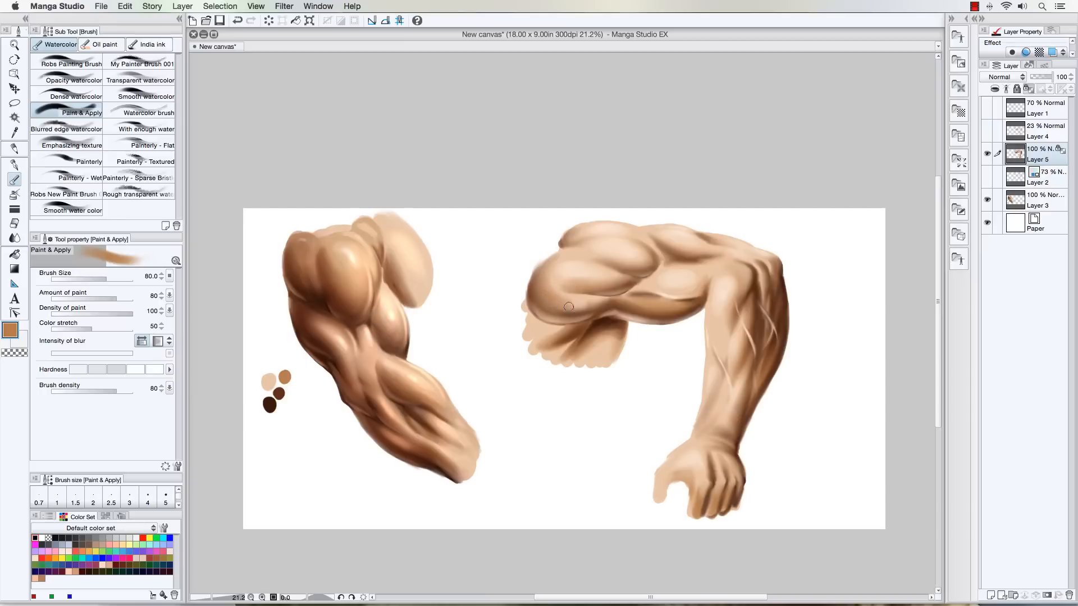
Step: Try an orange-tan glaze on the upper forearm at brush size 70, and undo it
key(bracketleft)
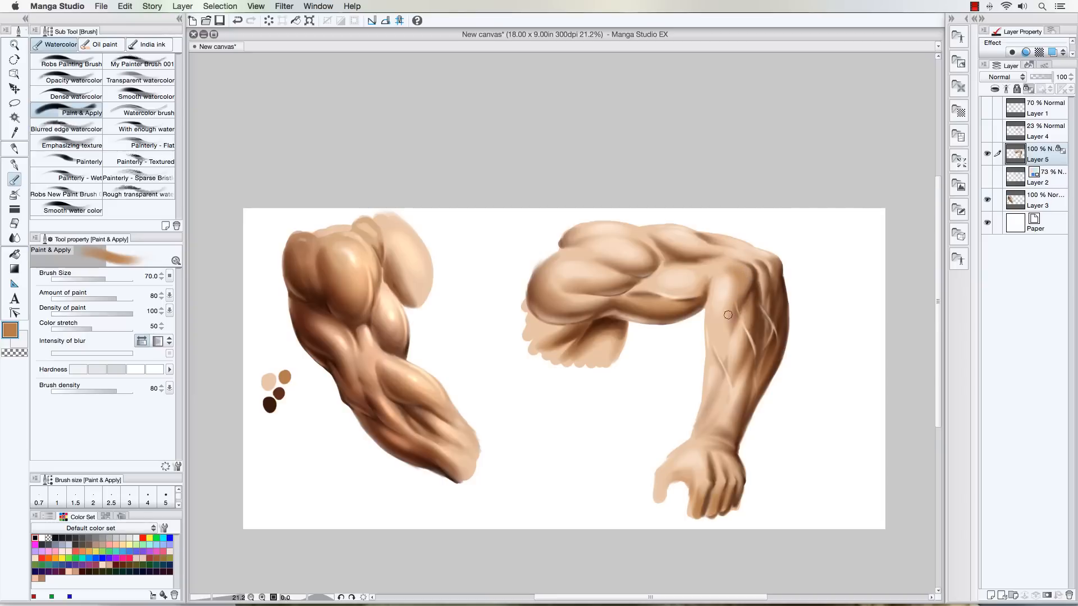
drag(737, 284, 731, 276)
key(super+z)
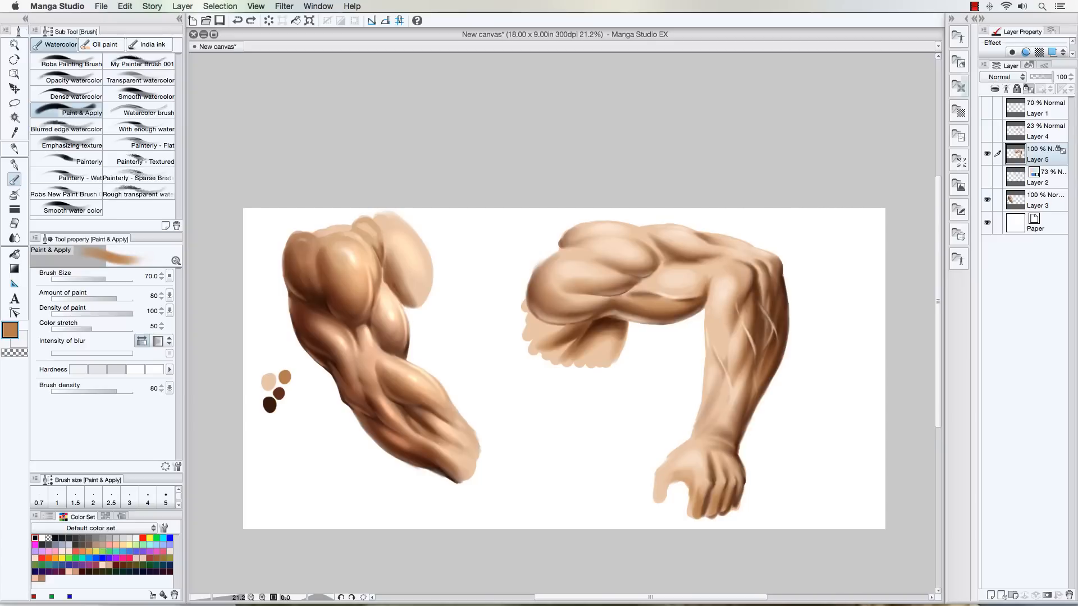
Step: Switch to the Shadow airbrush
click(15, 195)
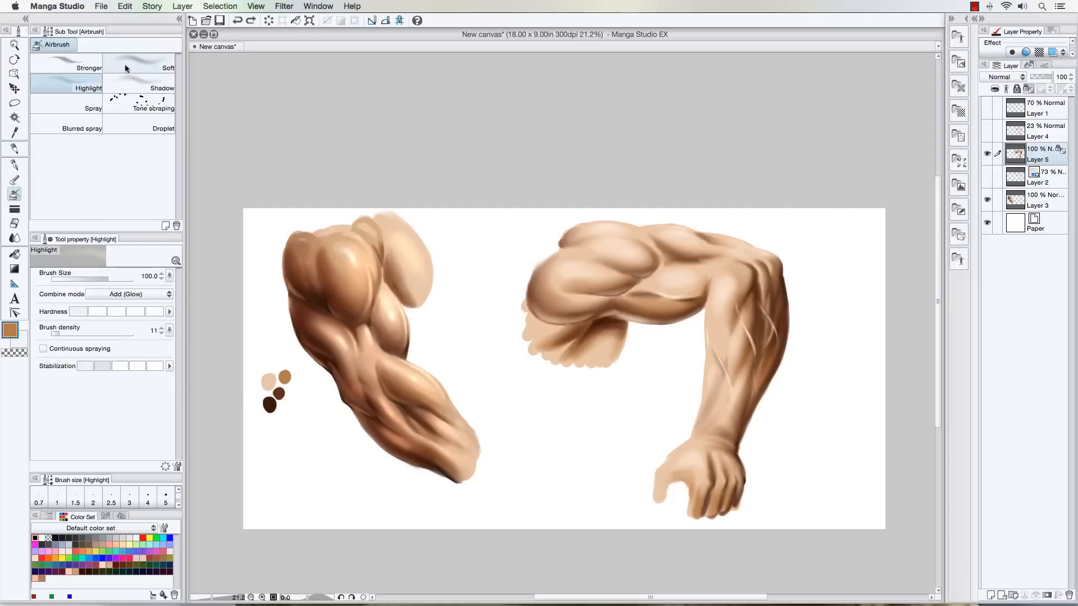
click(133, 81)
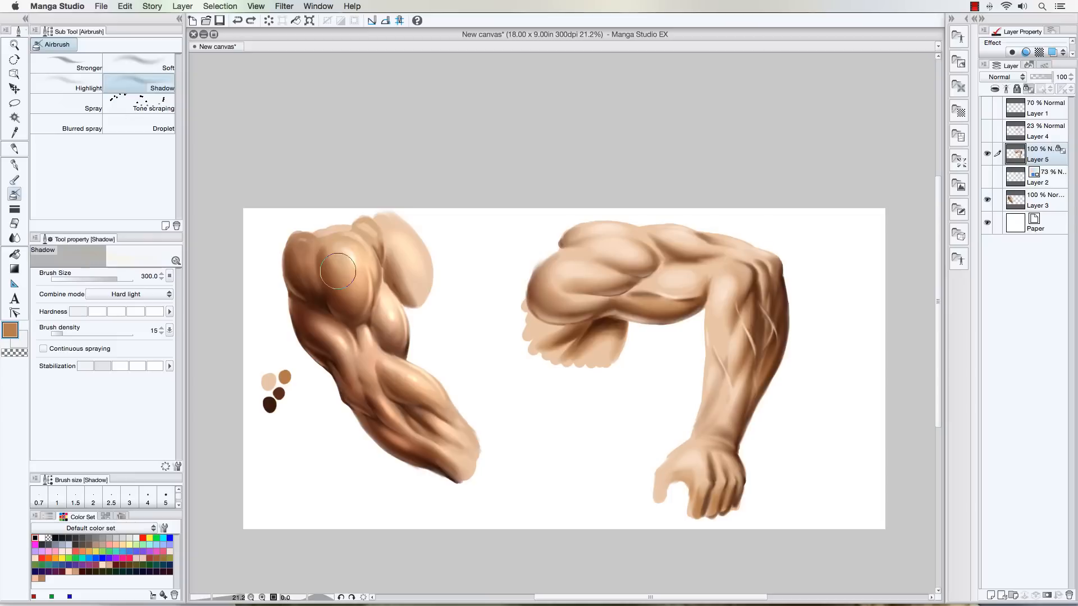
Step: Try tinting the bent arm with orange-tan using the Shadow airbrush at size 600, and undo the tint
key(bracketright)
mouse_move(551, 280)
mouse_down()
mouse_move(646, 293)
mouse_move(686, 287)
mouse_move(643, 292)
mouse_move(636, 276)
mouse_move(682, 289)
mouse_move(595, 273)
mouse_move(551, 284)
mouse_up()
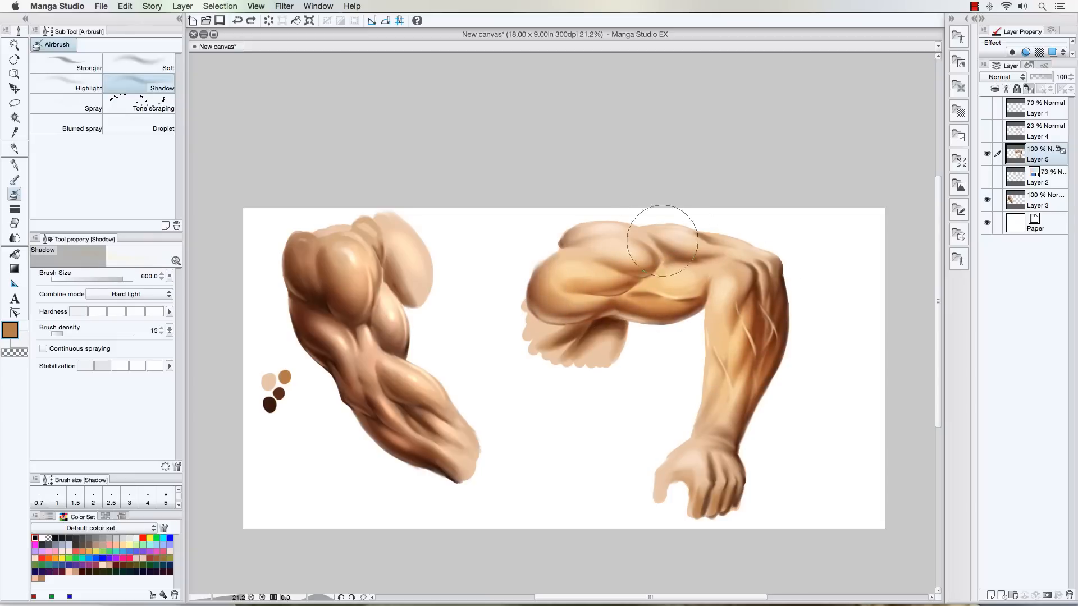
drag(663, 241, 578, 193)
key(super+z)
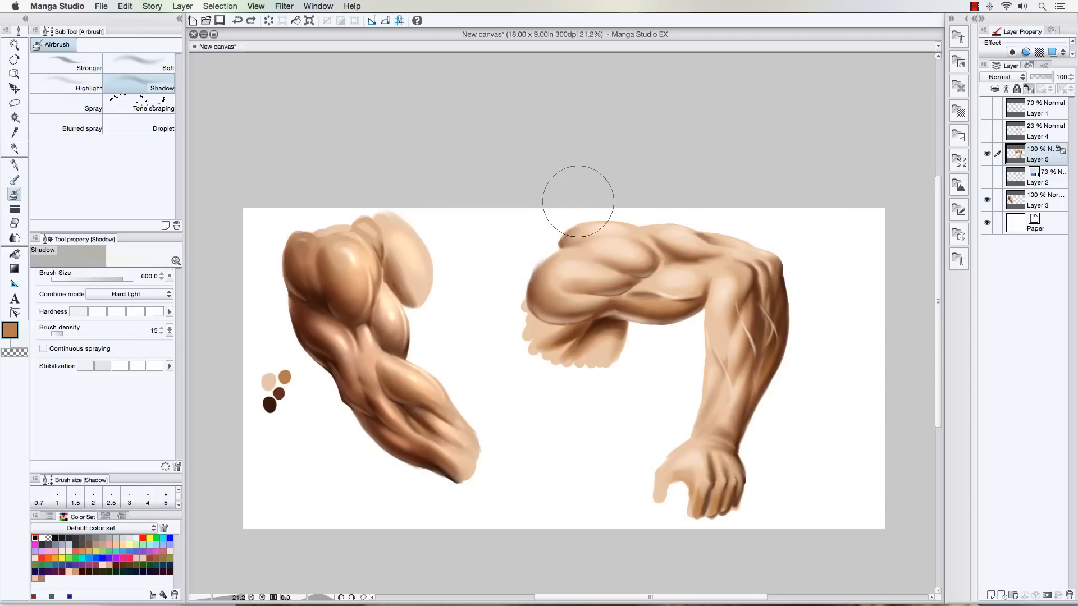
Step: Try the reddish-brown swatch over the bent arm with the Shadow airbrush at size 600, and undo it
alt+click(278, 393)
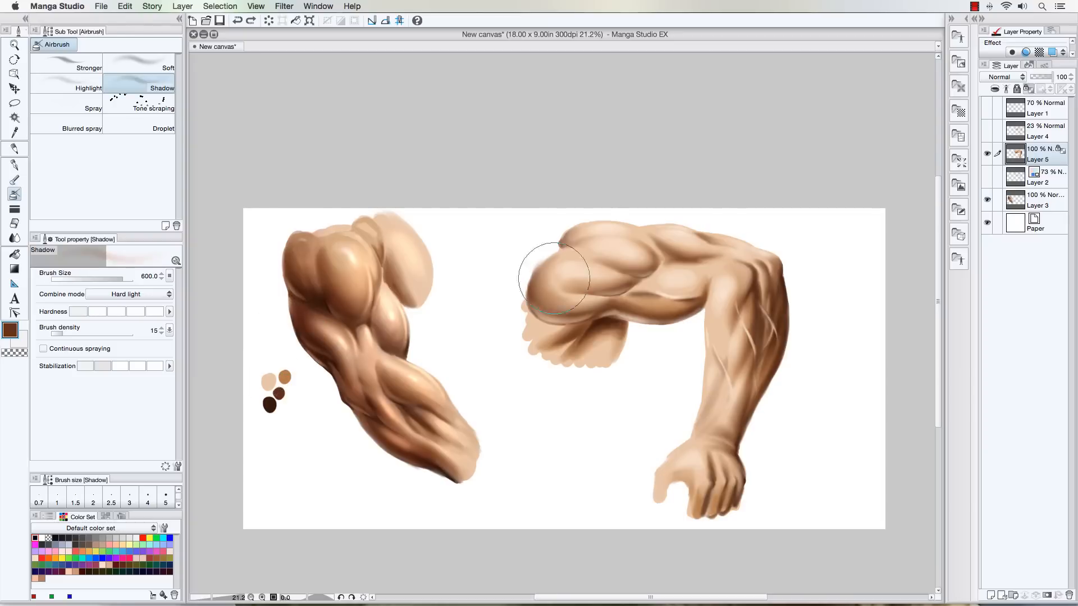
mouse_move(572, 297)
mouse_down()
mouse_move(626, 288)
mouse_move(579, 285)
mouse_move(553, 255)
mouse_move(602, 288)
mouse_move(706, 282)
mouse_move(733, 304)
mouse_up()
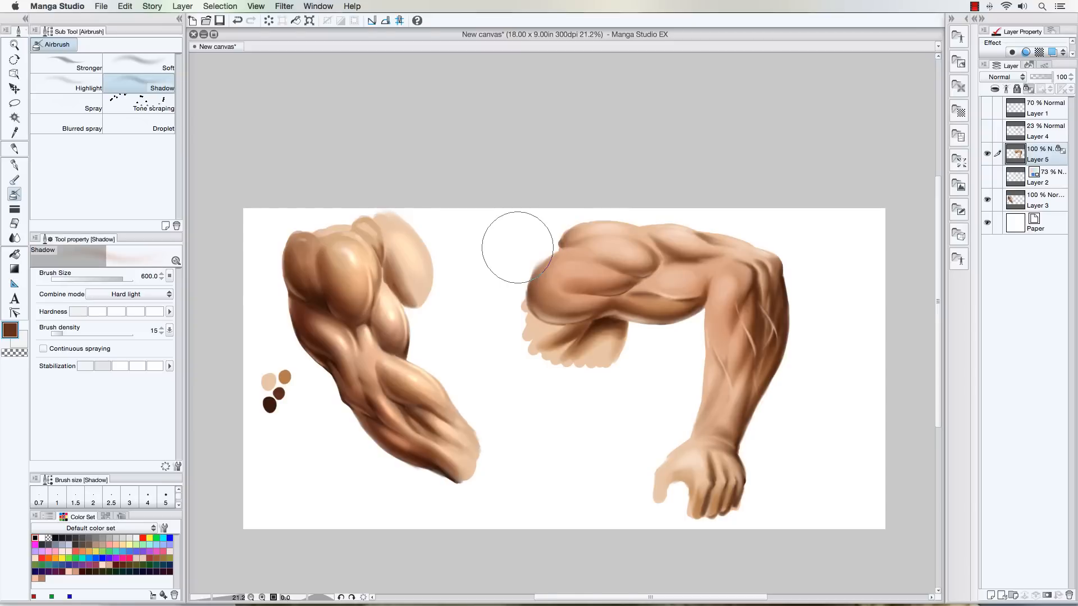
drag(272, 260, 311, 250)
key(super+z)
Step: Sample the darkest brown swatch and airbrush shadow over the shoulder muscle and the underside of the upper arm
alt+click(270, 403)
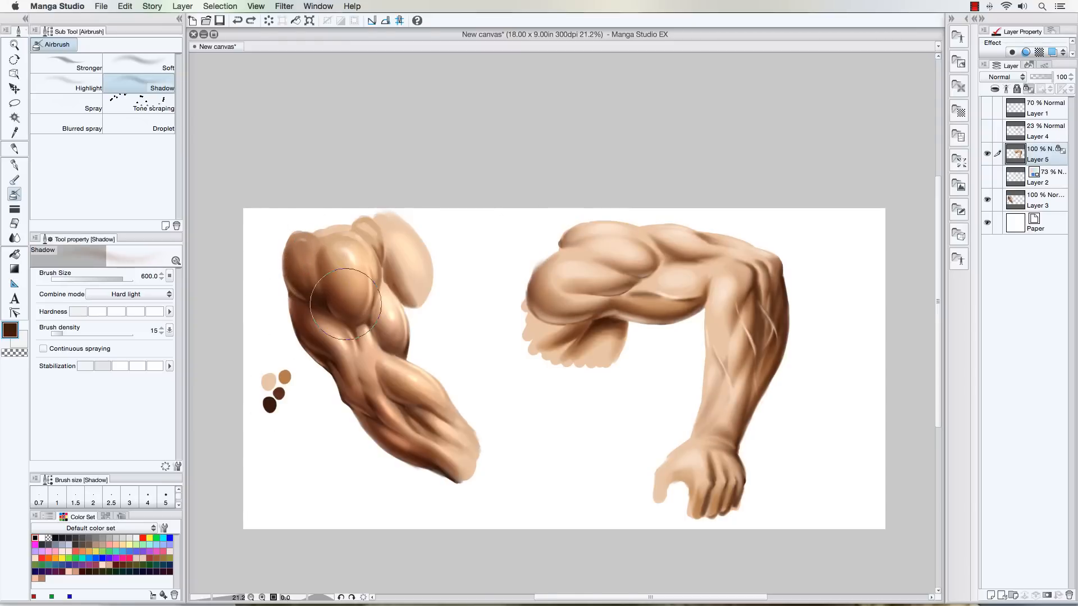
key(bracketright)
mouse_move(559, 272)
mouse_down()
mouse_move(539, 289)
mouse_move(534, 275)
mouse_move(550, 296)
mouse_move(598, 300)
mouse_move(537, 281)
mouse_move(691, 302)
mouse_move(535, 292)
mouse_up()
key(bracketleft)
key(bracketleft)
key(bracketleft)
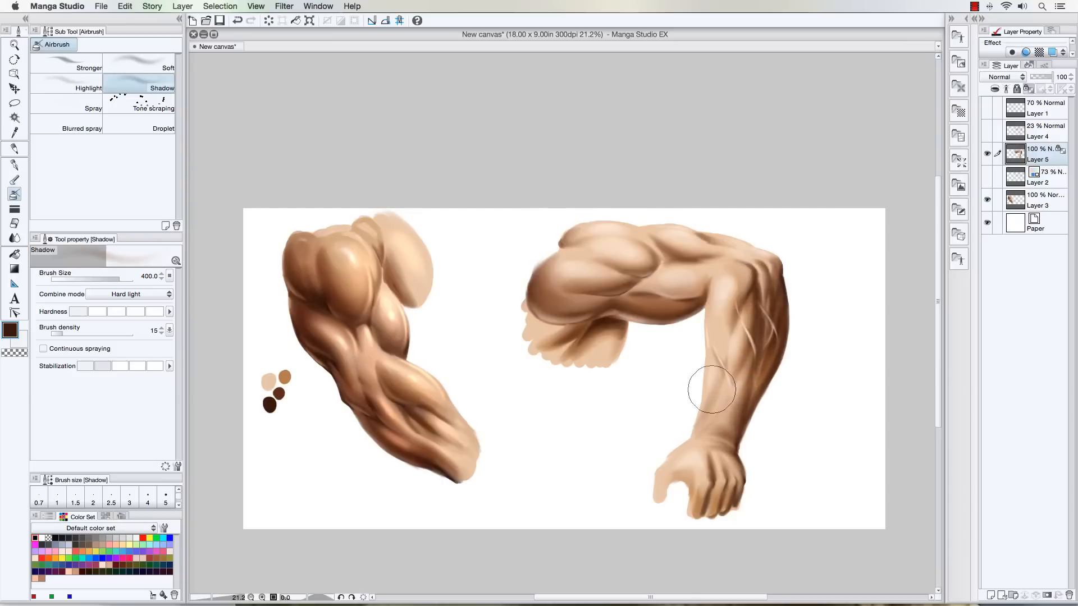
Step: Airbrush dark brown shadow along the inner edge of the forearm and around the elbow at brush size 250
key(bracketleft)
key(bracketleft)
drag(702, 380, 704, 305)
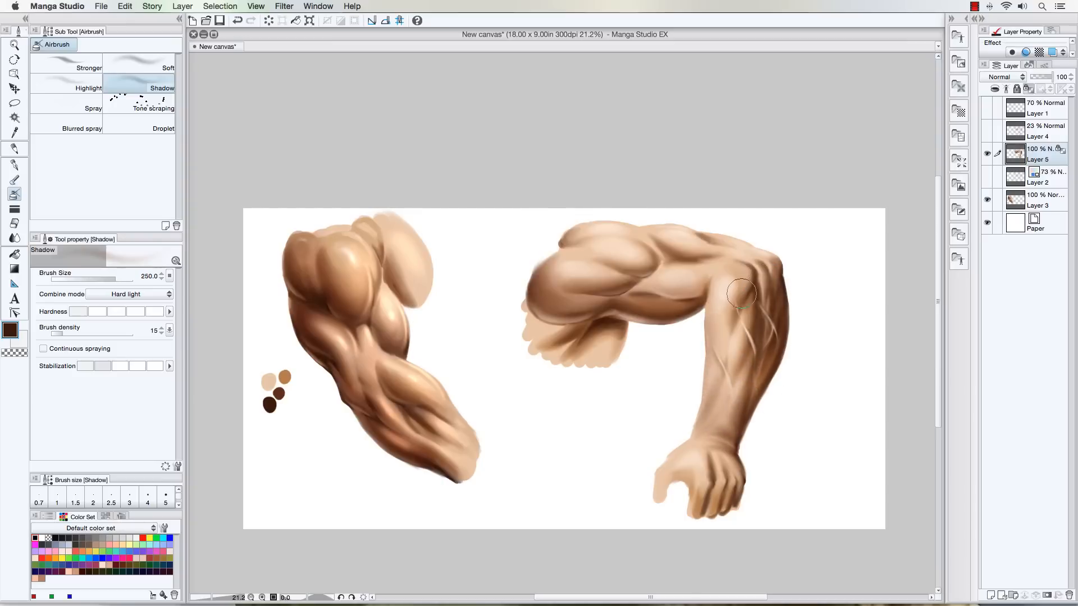
key(bracketright)
drag(726, 262, 776, 294)
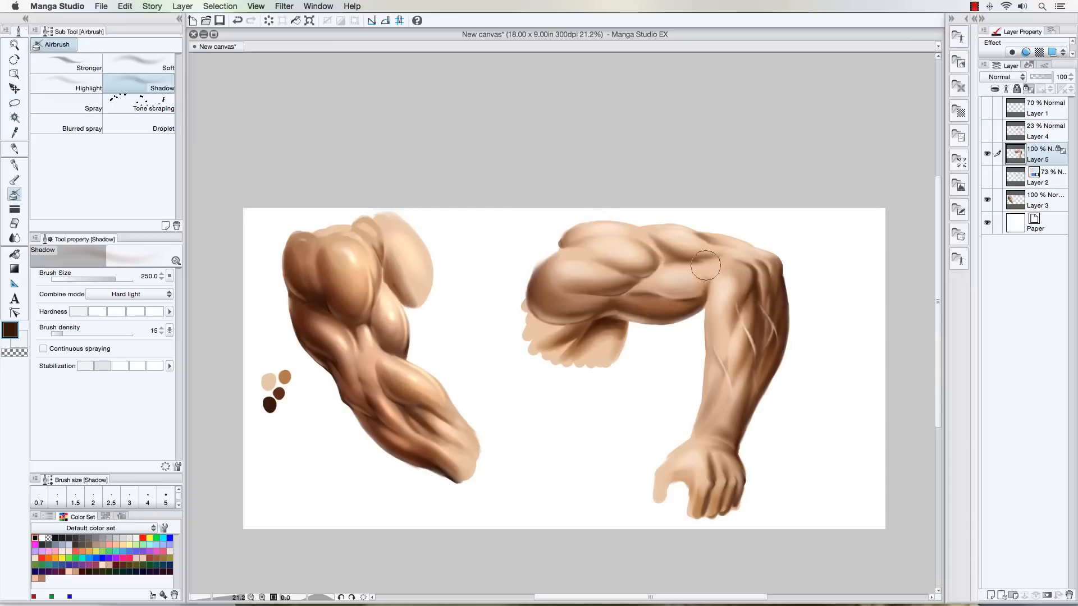
Step: Deepen the shadows between the upper arm muscles in dark brown, adding sampled reddish brown at brush sizes 200 to 250
drag(665, 251, 637, 242)
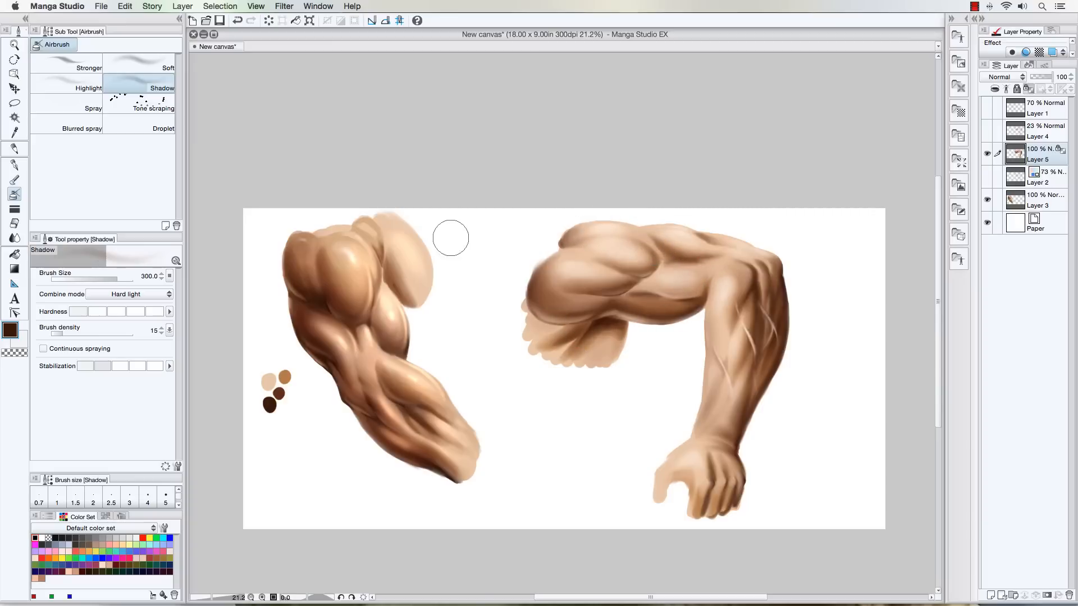
alt+click(279, 391)
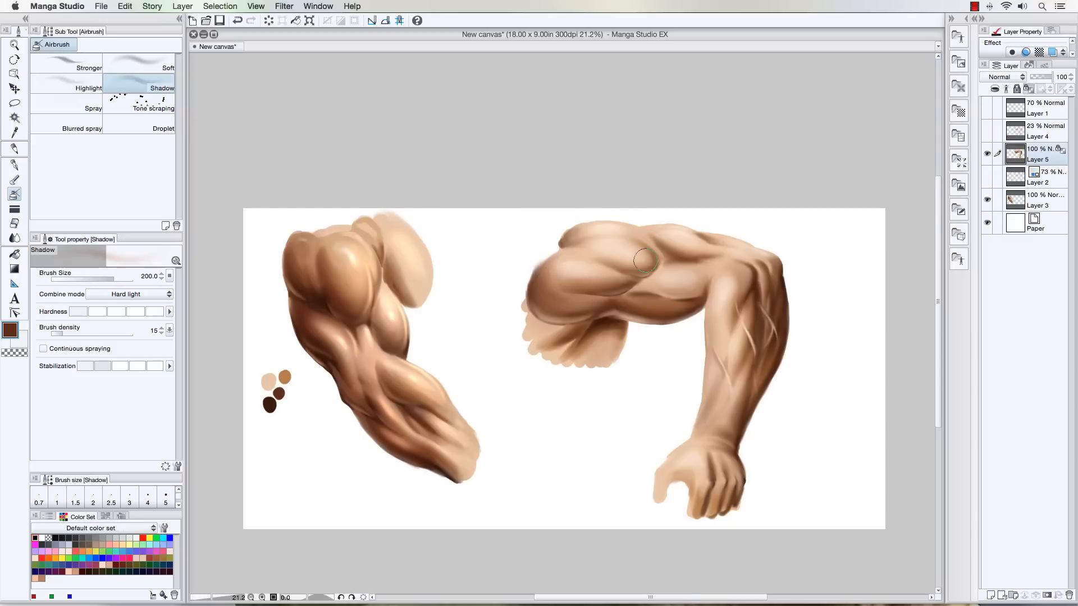
key(bracketright)
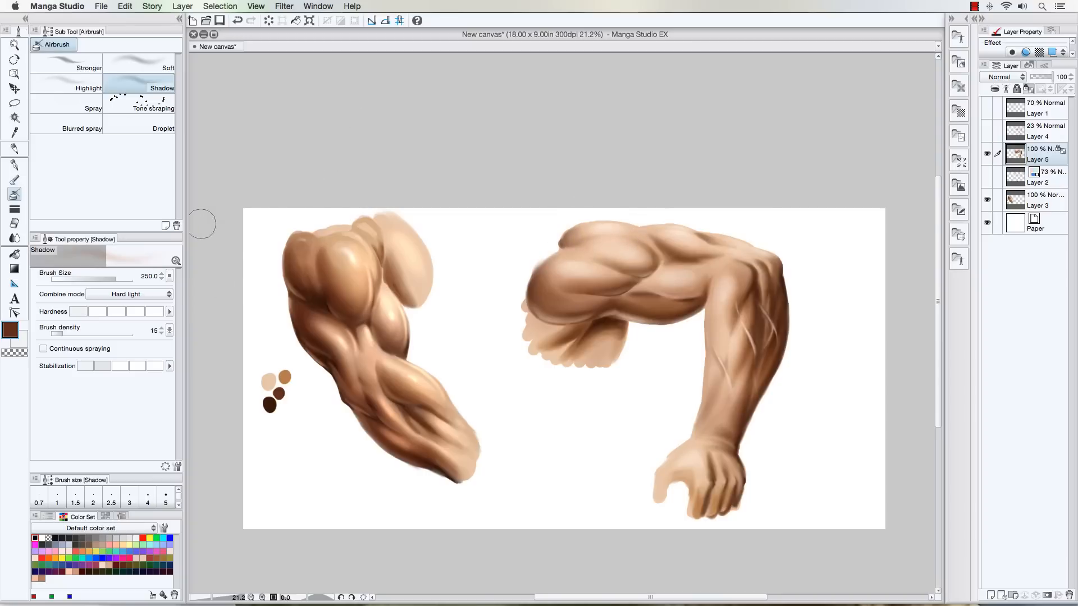
Step: Switch to the Highlight airbrush, sample the pale peach swatch, and brighten the shoulder and upper arm muscles
click(73, 84)
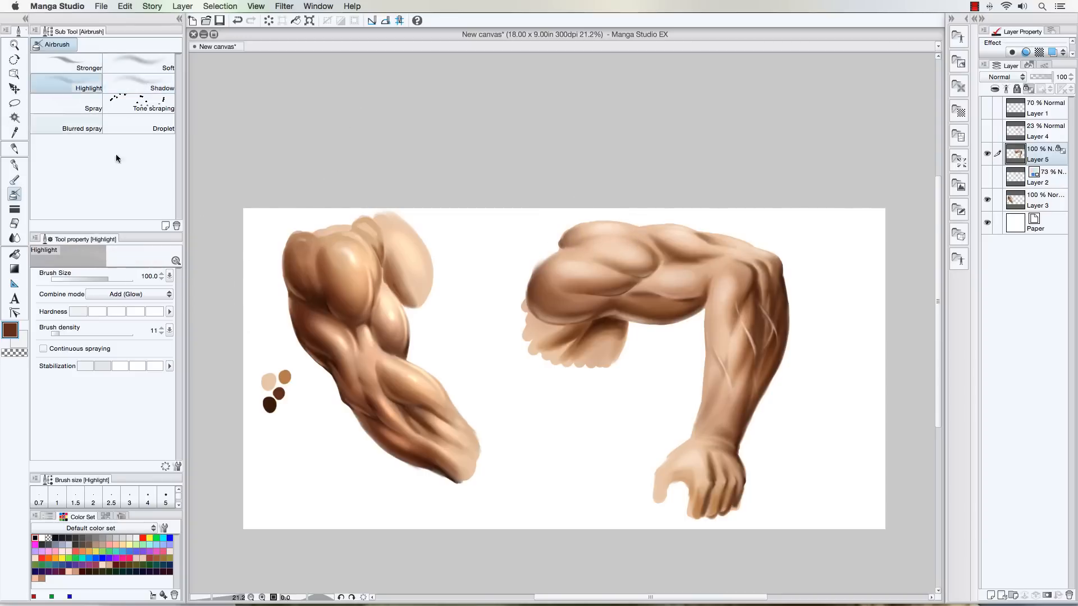
alt+click(272, 378)
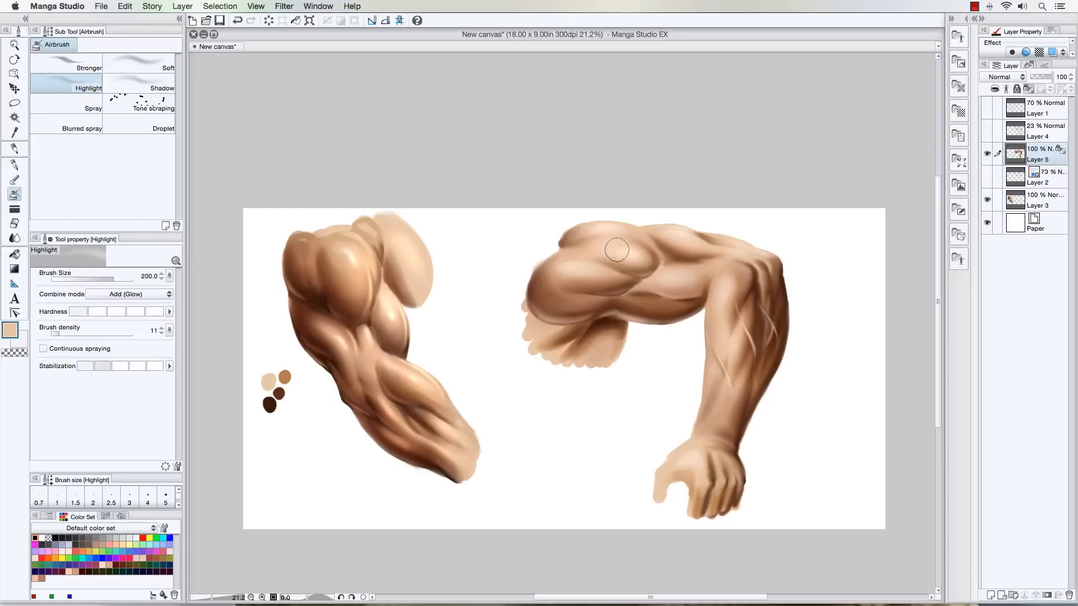
key(bracketright)
key(bracketright)
key(bracketright)
key(bracketright)
mouse_move(690, 246)
mouse_down()
mouse_move(674, 241)
mouse_move(679, 278)
mouse_up()
mouse_move(546, 275)
mouse_down()
mouse_move(595, 282)
mouse_move(626, 256)
mouse_move(706, 252)
mouse_move(739, 267)
mouse_move(720, 319)
mouse_move(737, 251)
mouse_up()
Step: Airbrush pale peach highlights down the forearm and over the upper arm muscles at brush sizes 250 to 400
key(bracketleft)
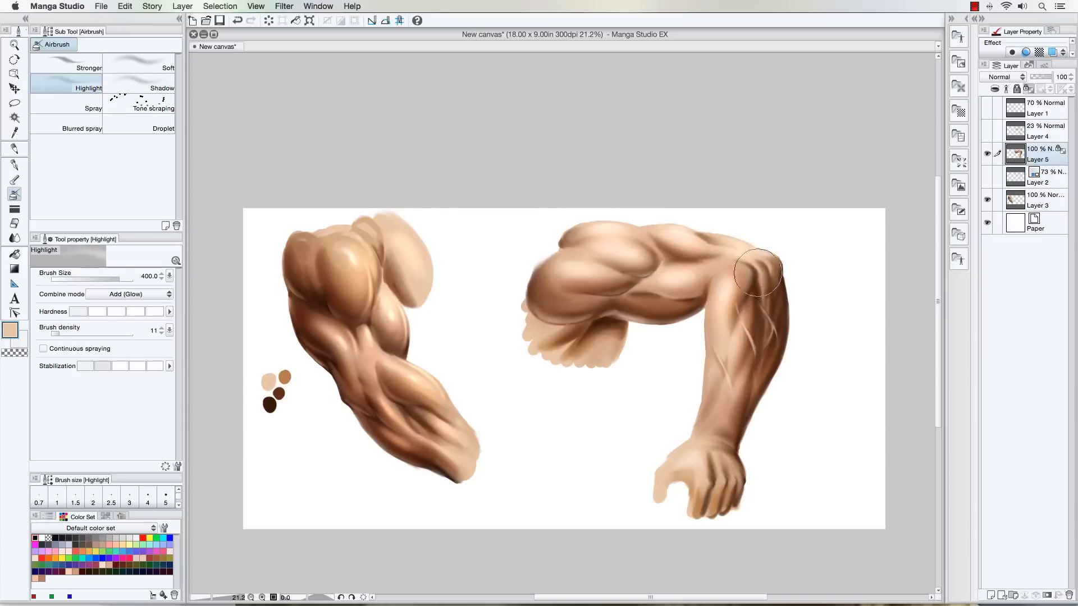
mouse_move(758, 288)
mouse_down()
mouse_move(755, 349)
mouse_move(772, 319)
mouse_move(742, 325)
mouse_move(729, 352)
mouse_move(722, 331)
mouse_move(713, 382)
mouse_move(733, 383)
mouse_move(687, 448)
mouse_move(714, 448)
mouse_move(694, 460)
mouse_up()
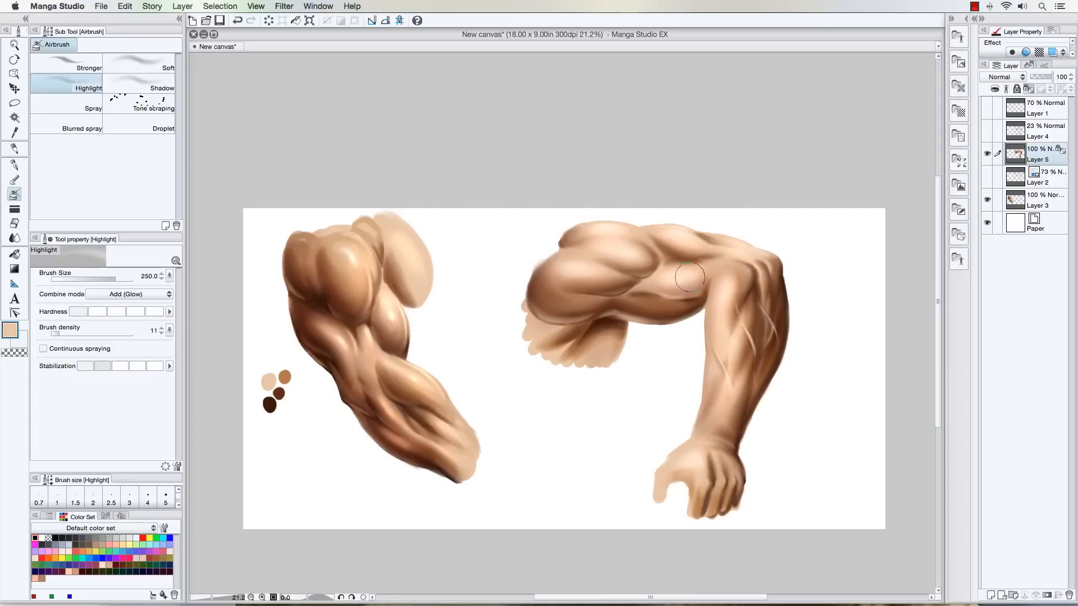
key(])
drag(592, 258, 627, 249)
key(])
key(])
key([)
key([)
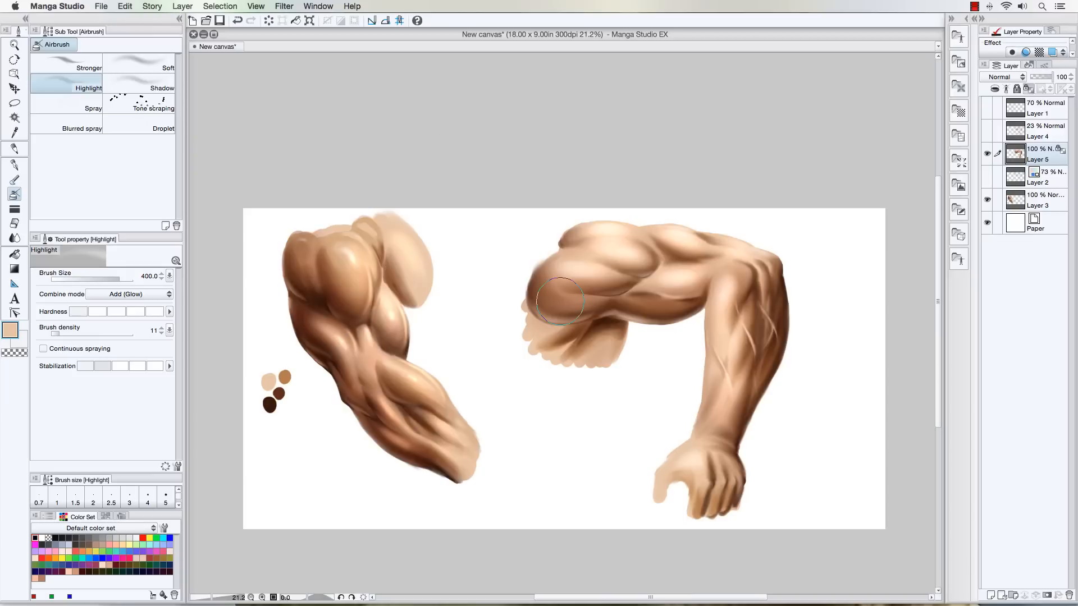
Step: Add a new layer directly above the painted arm with Overlay blending, and select the Pencil - Dust Shader Dense brush
scroll(753, 433, up, 2)
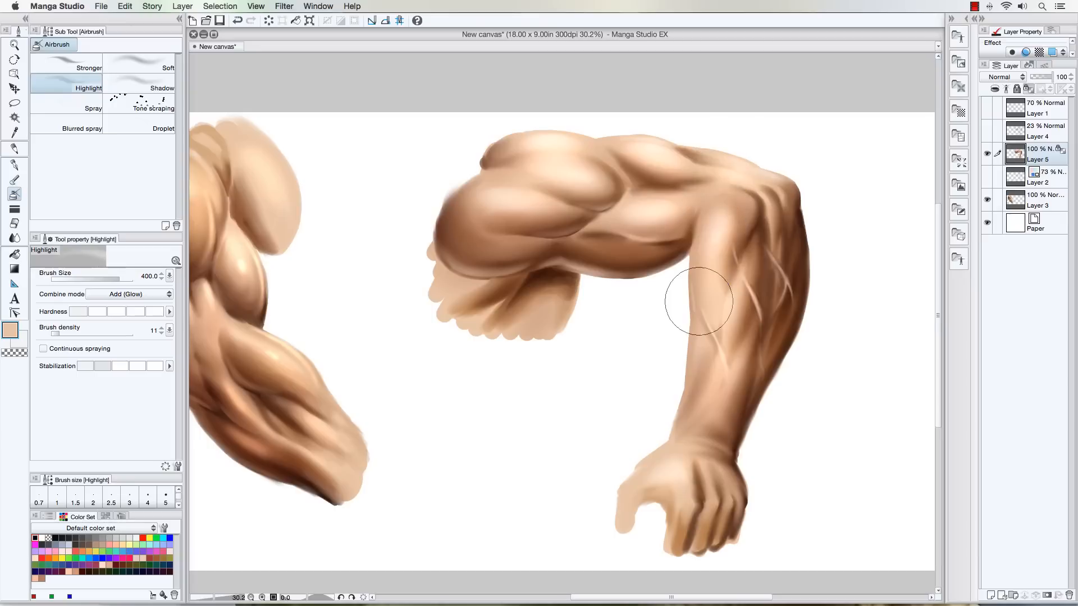
scroll(694, 308, up, 1)
scroll(640, 151, up, 1)
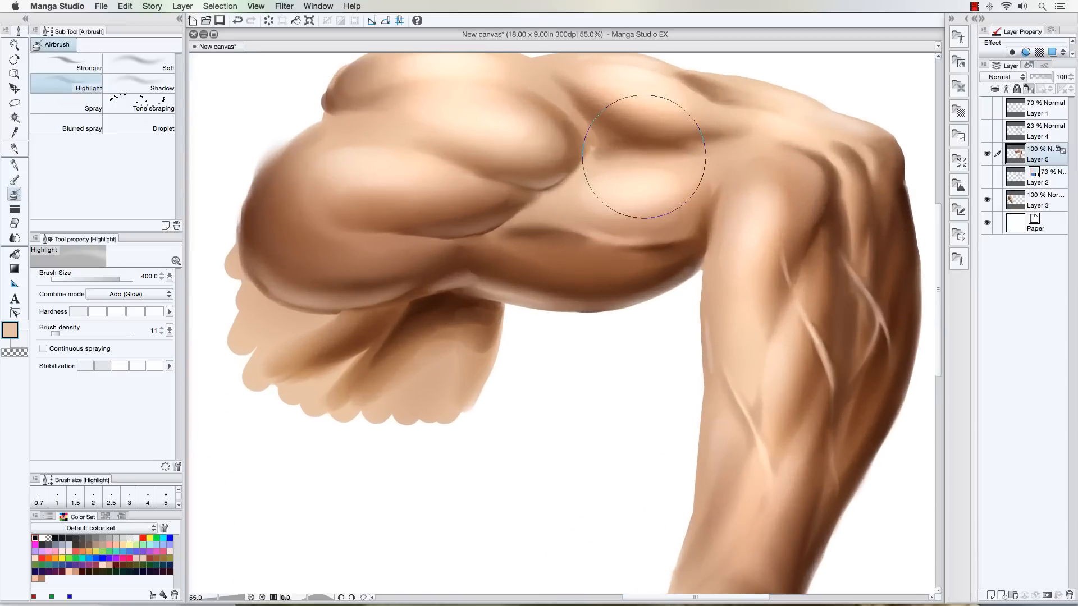
scroll(644, 157, down, 2)
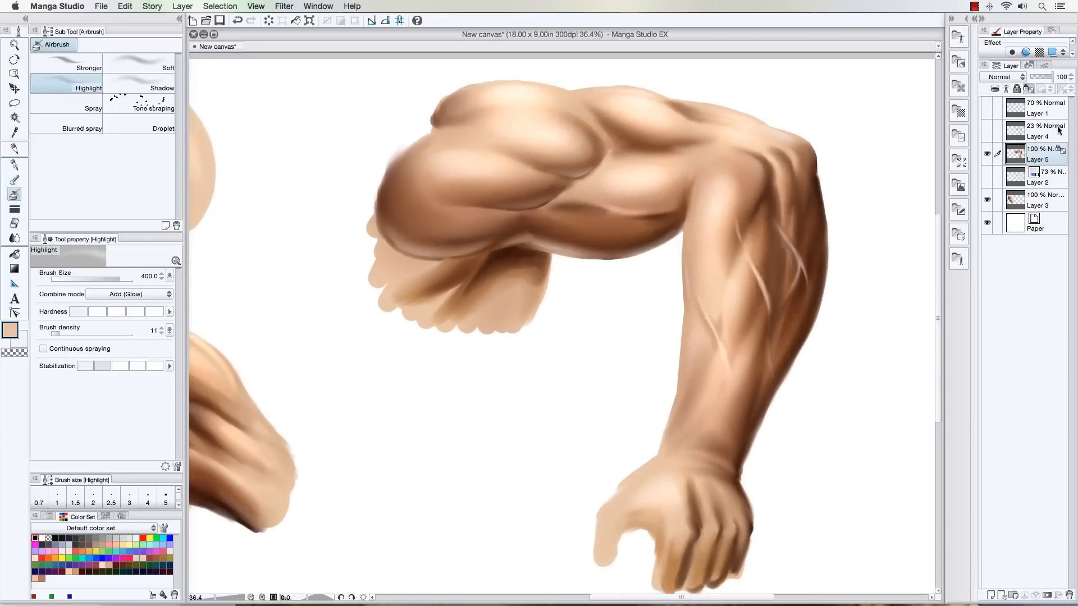
click(992, 596)
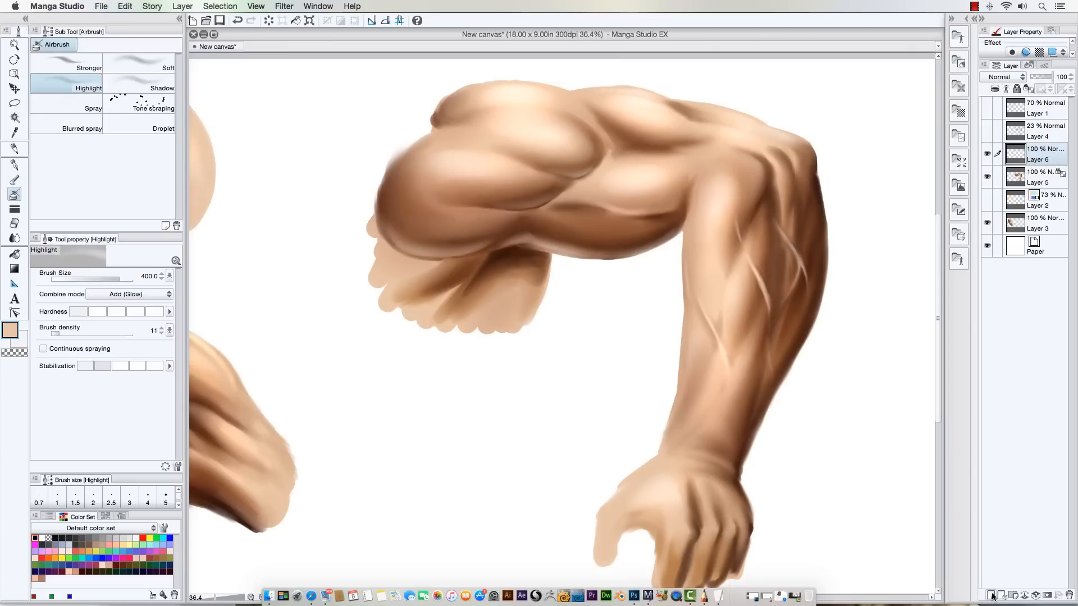
click(1006, 77)
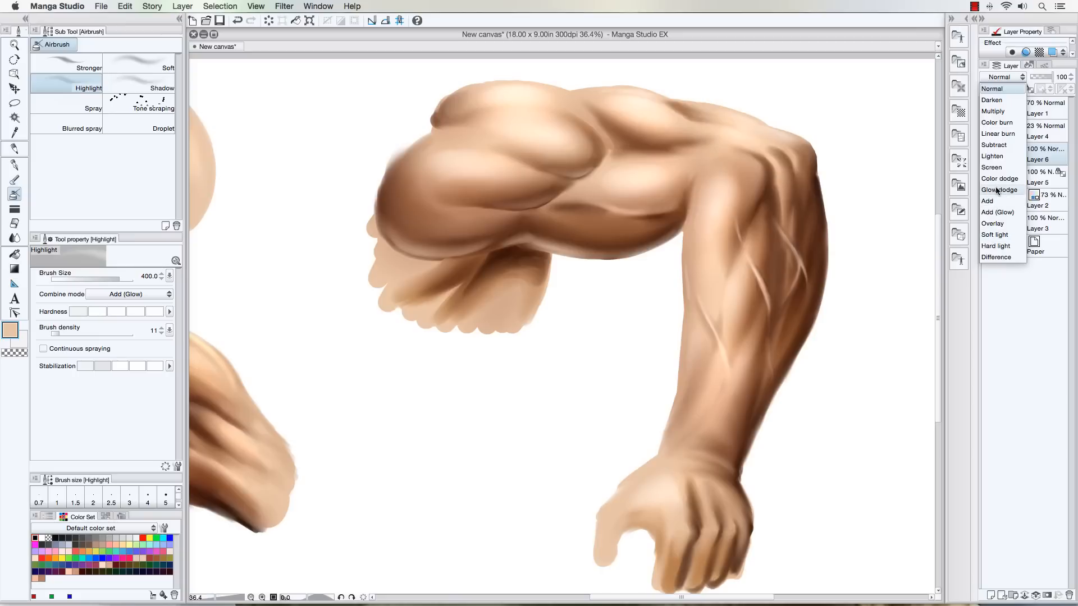
click(989, 224)
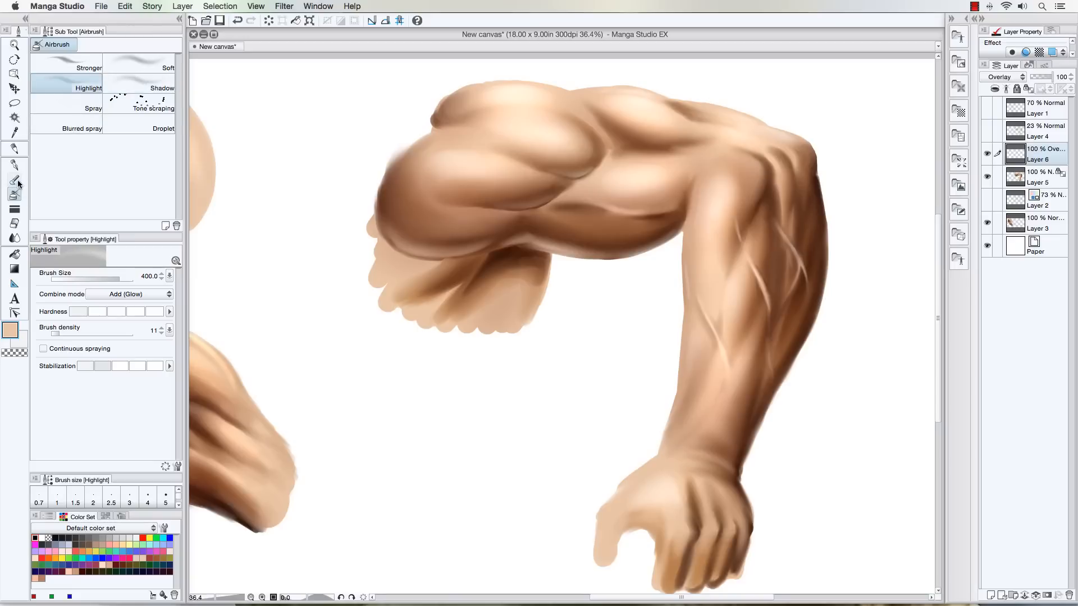
click(15, 149)
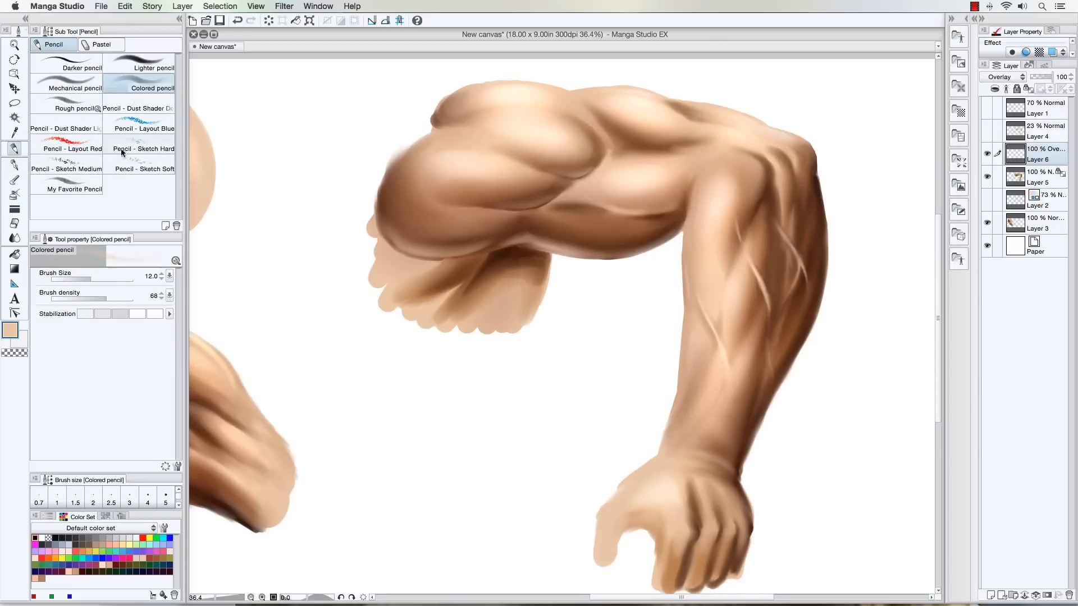
click(138, 110)
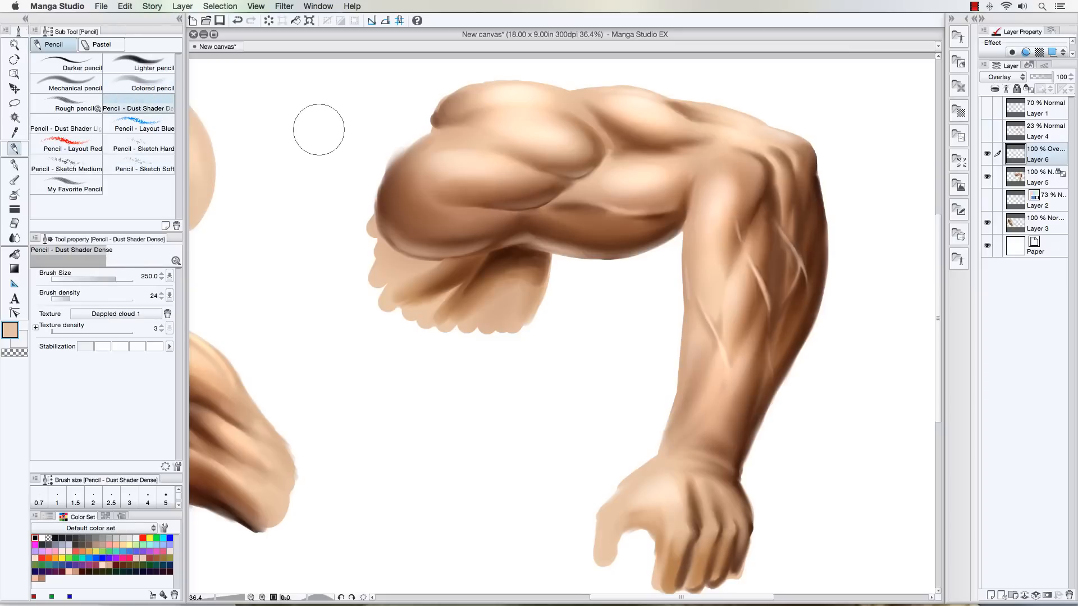
Step: Try dusting pale peach texture over the arm muscles with the Dust Shader Dense pencil at brush size 250, and undo it
mouse_move(496, 168)
mouse_down()
mouse_move(489, 150)
mouse_move(542, 137)
mouse_move(492, 117)
mouse_up()
mouse_move(606, 128)
mouse_down()
mouse_move(659, 187)
mouse_move(583, 187)
mouse_move(677, 141)
mouse_move(737, 191)
mouse_move(735, 238)
mouse_move(754, 284)
mouse_move(744, 153)
mouse_move(753, 179)
mouse_move(720, 329)
mouse_move(694, 309)
mouse_move(790, 249)
mouse_move(743, 158)
mouse_move(587, 147)
mouse_up()
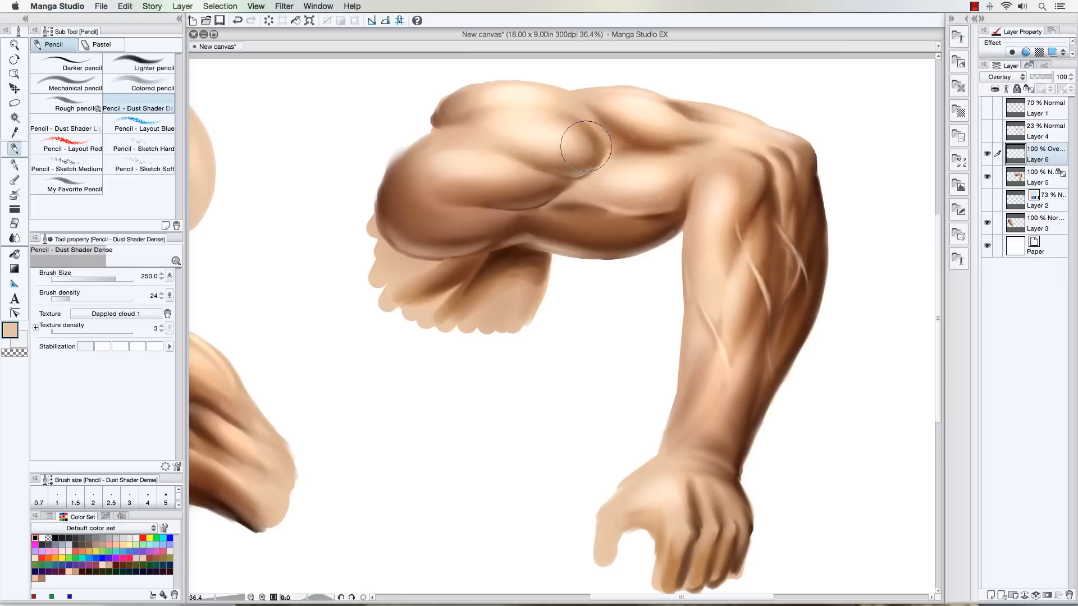
scroll(582, 132, up, 3)
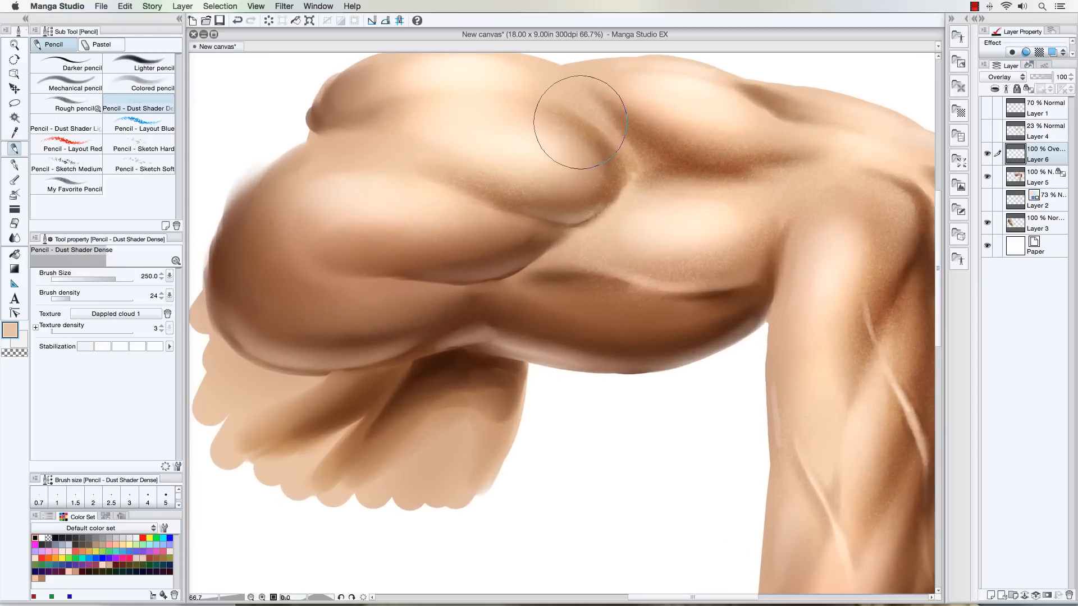
scroll(580, 122, down, 1)
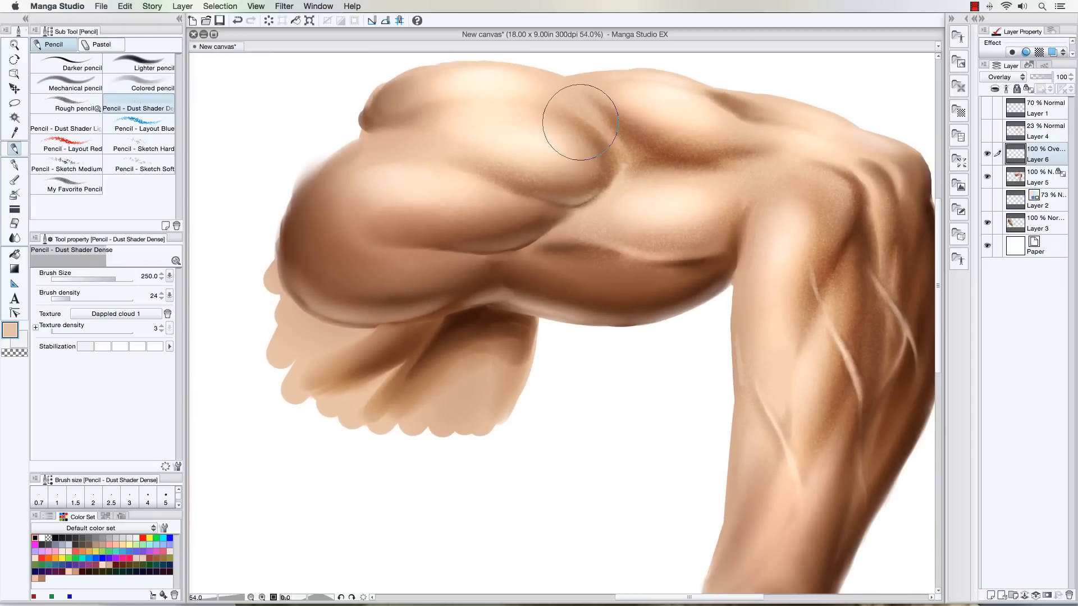
scroll(581, 118, down, 2)
scroll(595, 113, up, 2)
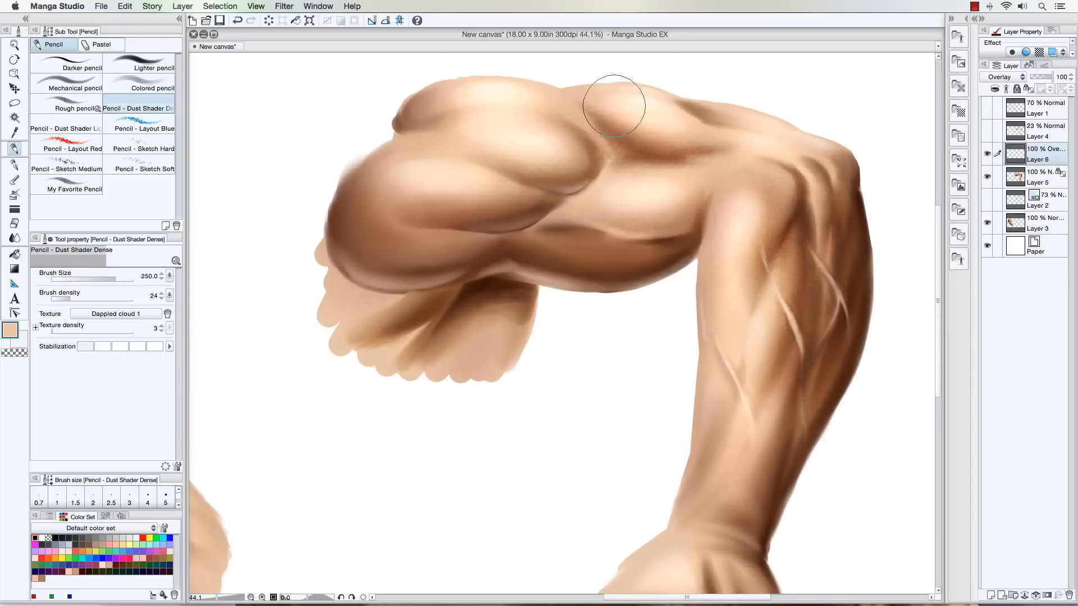
key(super+z)
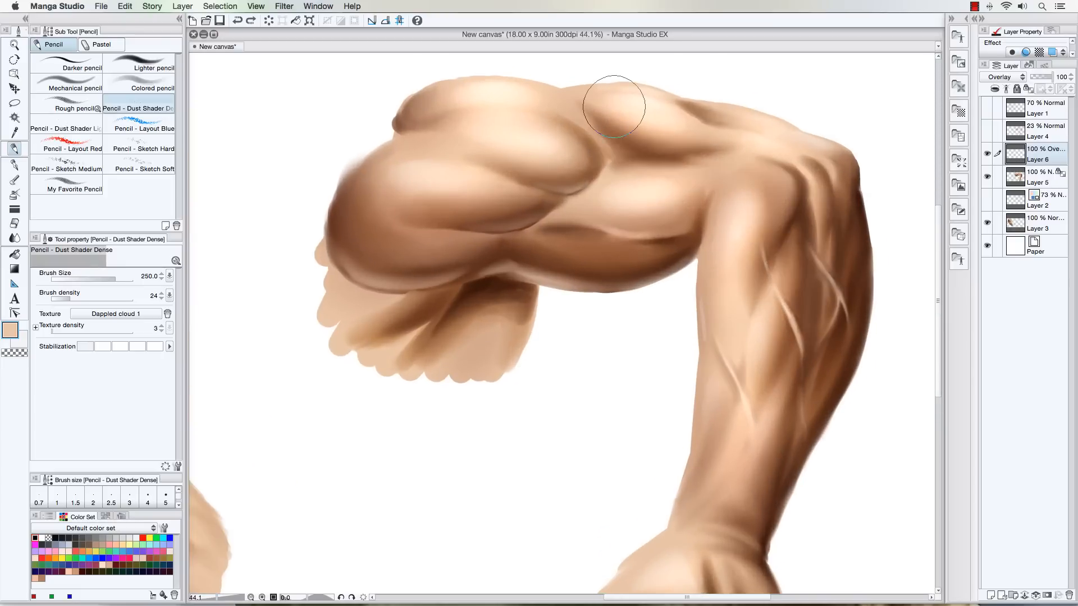
Step: Set the Dust Shader Dense brush size to 200 and examine the shoulder and upper arm muscles up close and from afar
key(bracketleft)
scroll(539, 135, up, 1)
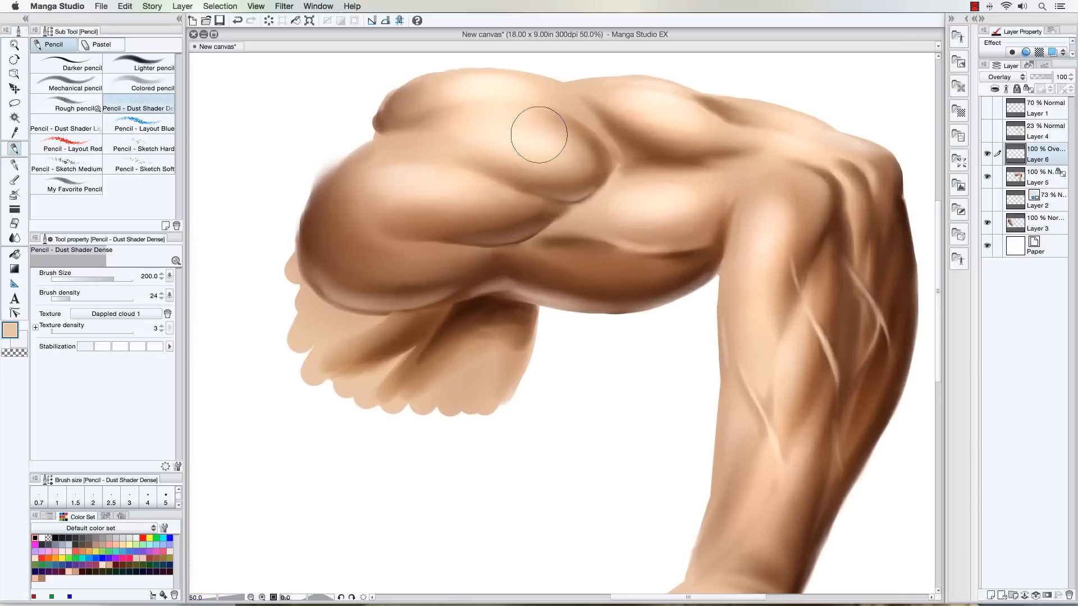
scroll(539, 135, up, 4)
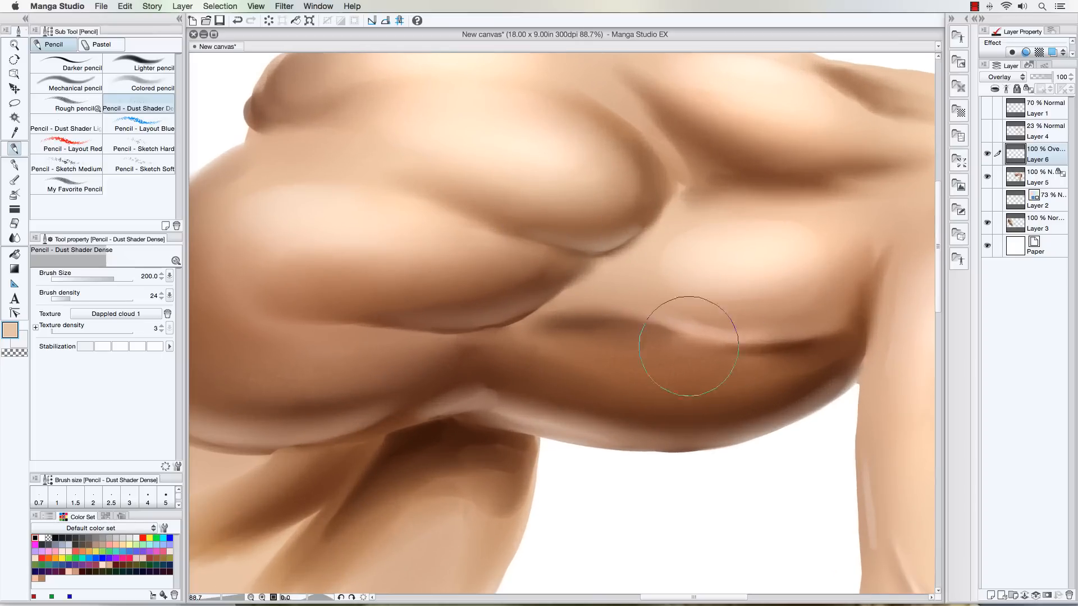
scroll(651, 352, down, 4)
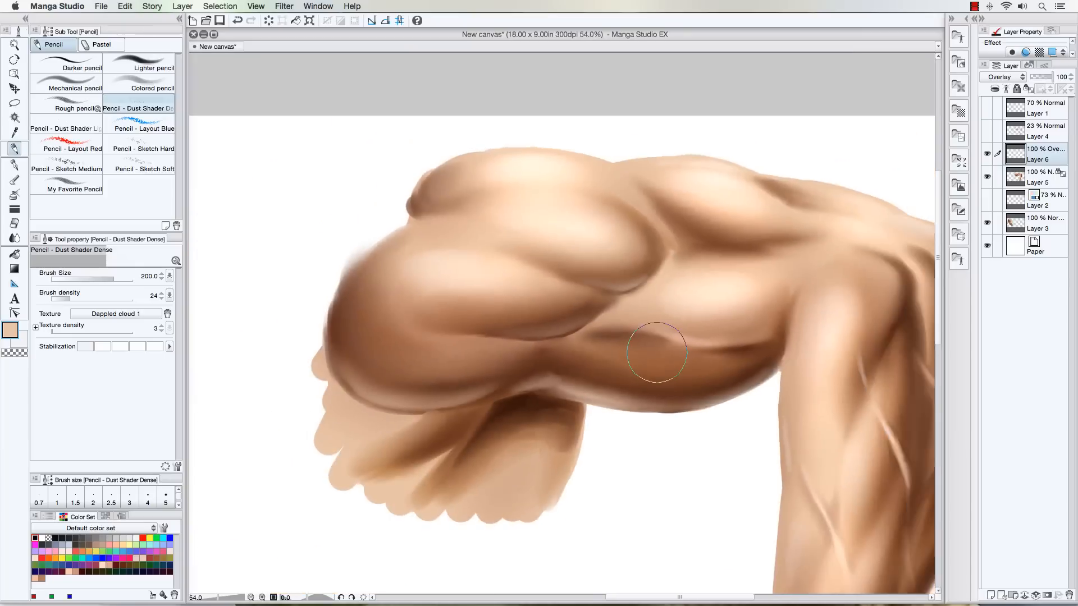
scroll(657, 353, down, 4)
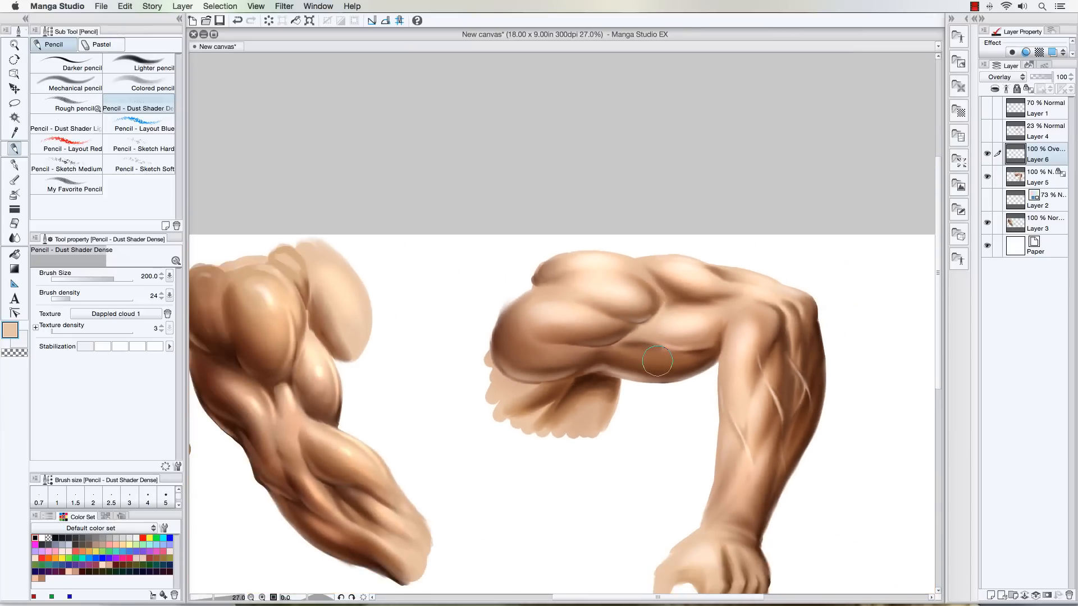
drag(413, 337, 366, 223)
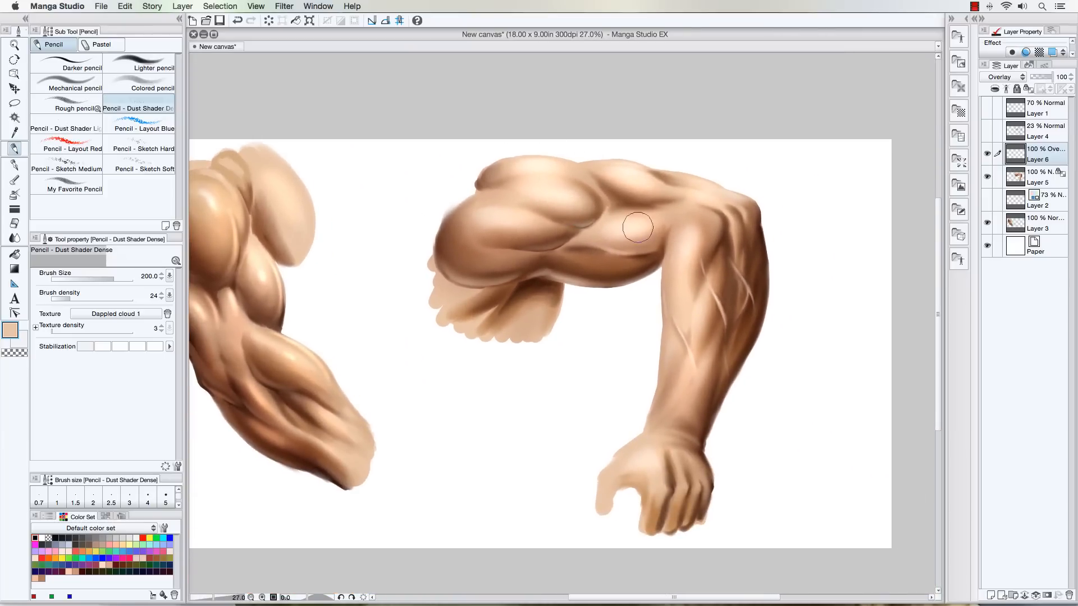
scroll(637, 228, up, 2)
scroll(589, 198, up, 1)
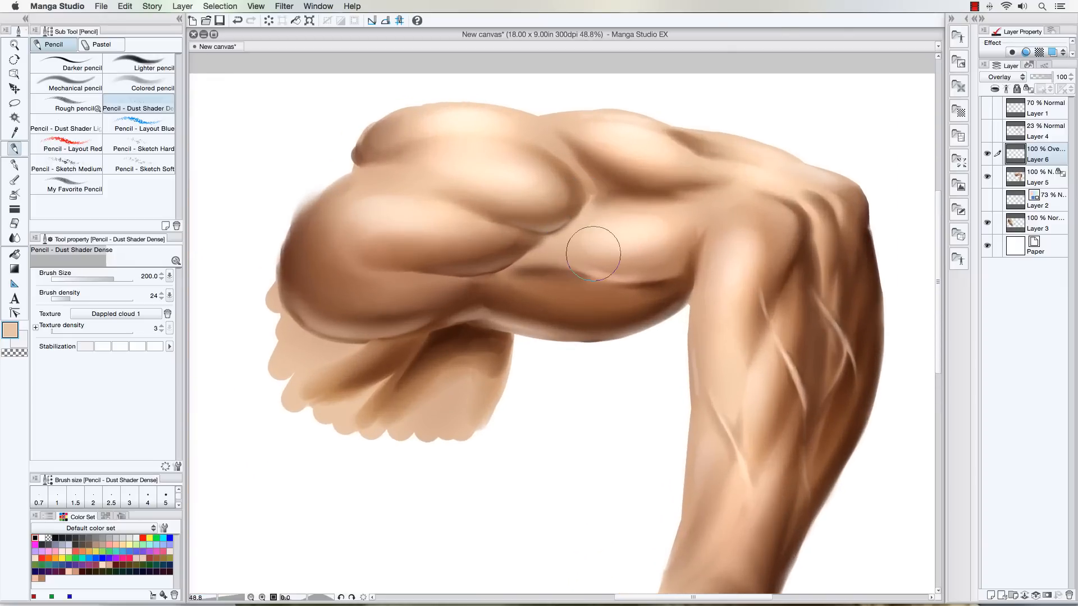
scroll(517, 185, up, 2)
scroll(520, 187, up, 2)
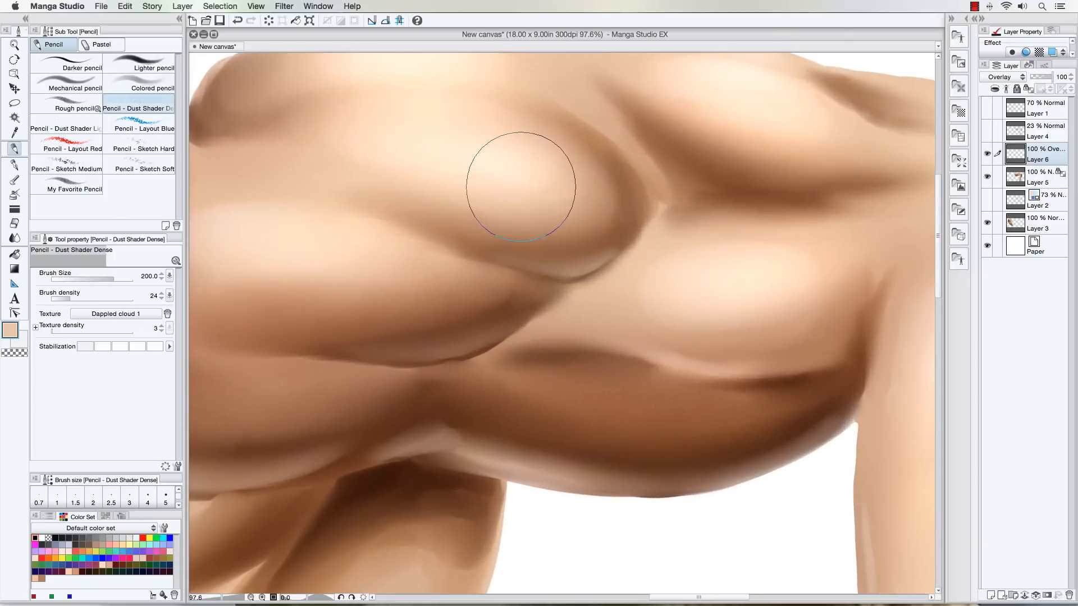
scroll(523, 185, down, 2)
scroll(524, 186, down, 3)
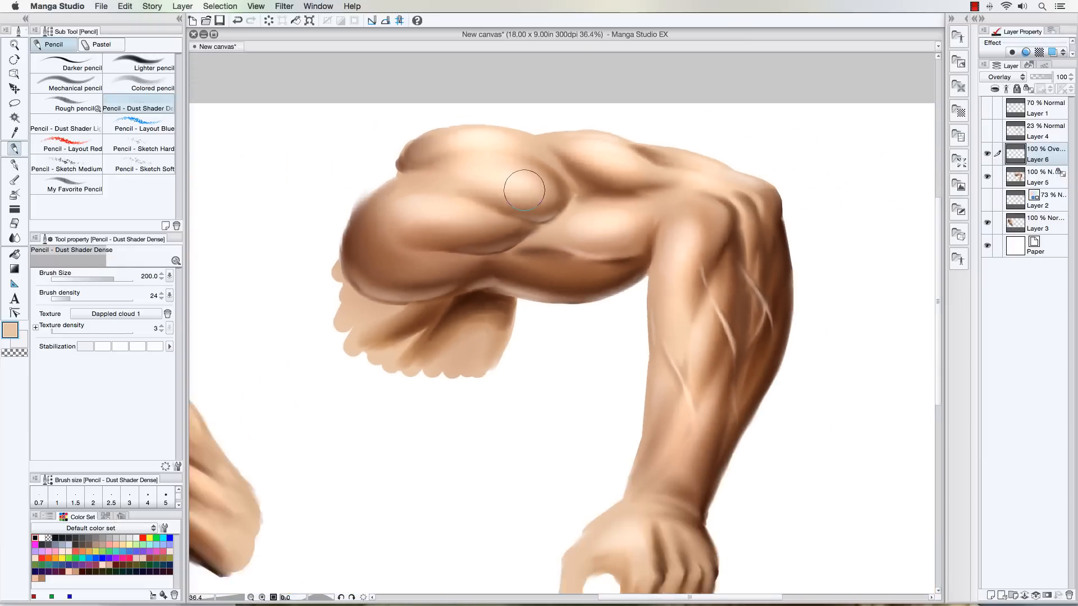